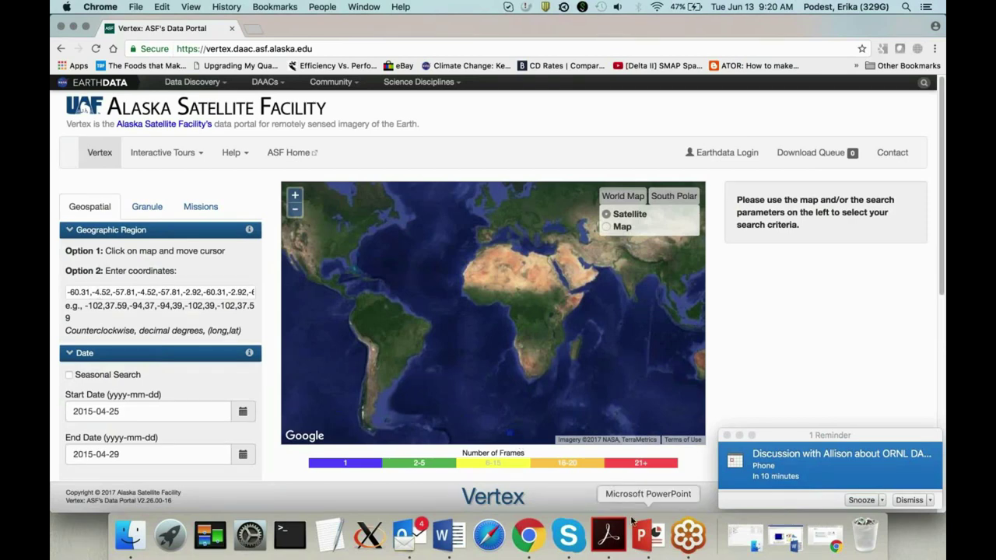
Check the search area and dates on the PowerPoint slide, then return to Chrome and review the Vertex region, date and dataset settings.
left_click(653, 531)
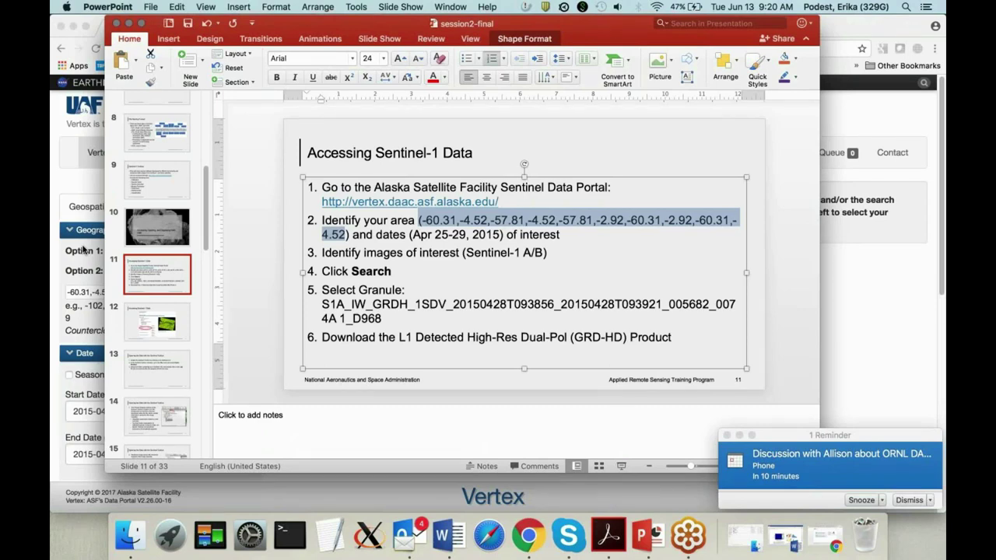
left_click(69, 274)
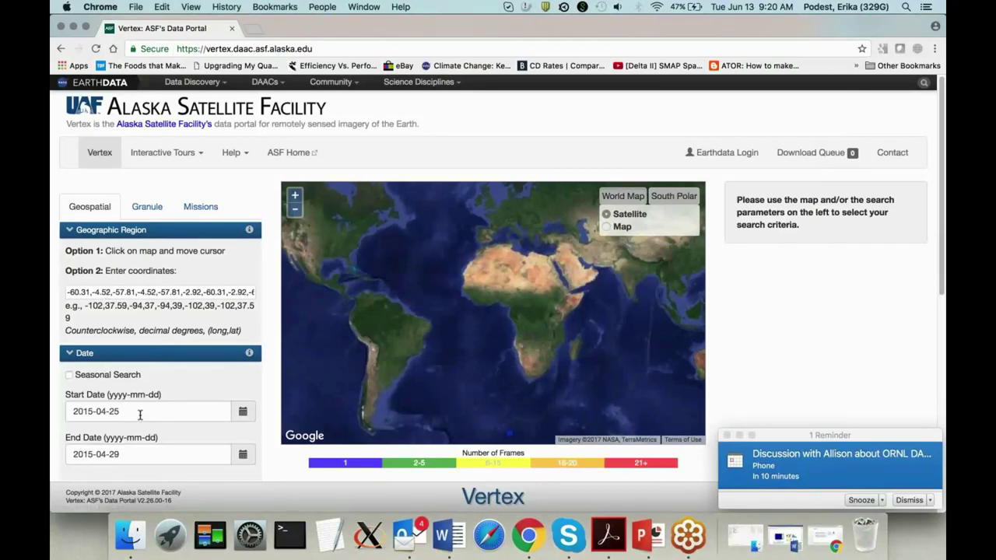
scroll(940, 121, "down", 1)
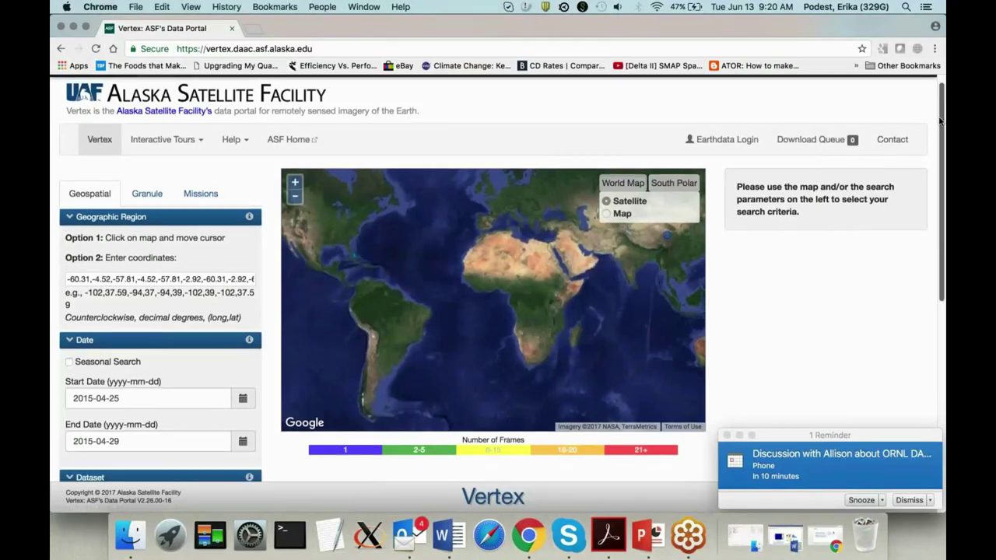
scroll(939, 121, "down", 5)
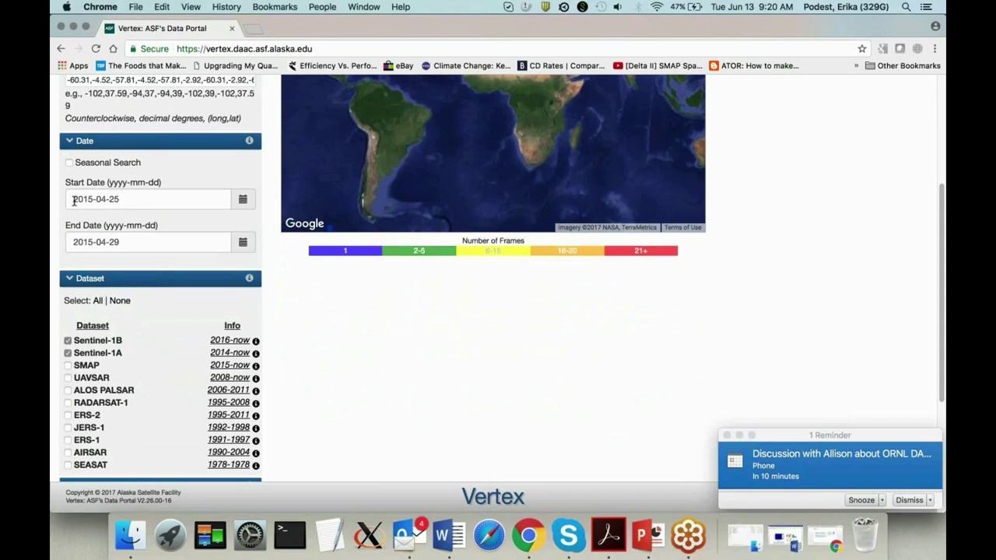
left_click_drag(73, 200, 129, 202)
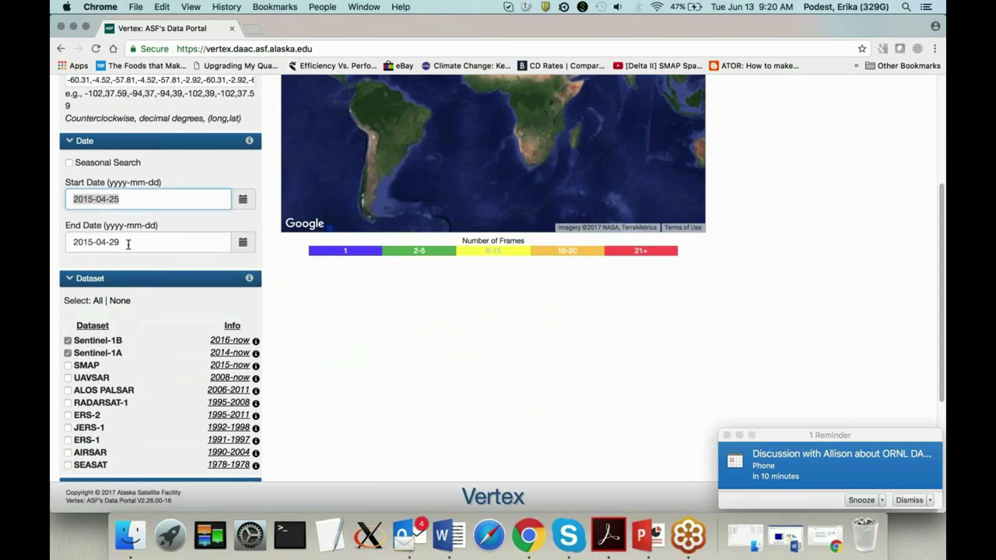
left_click_drag(132, 245, 57, 240)
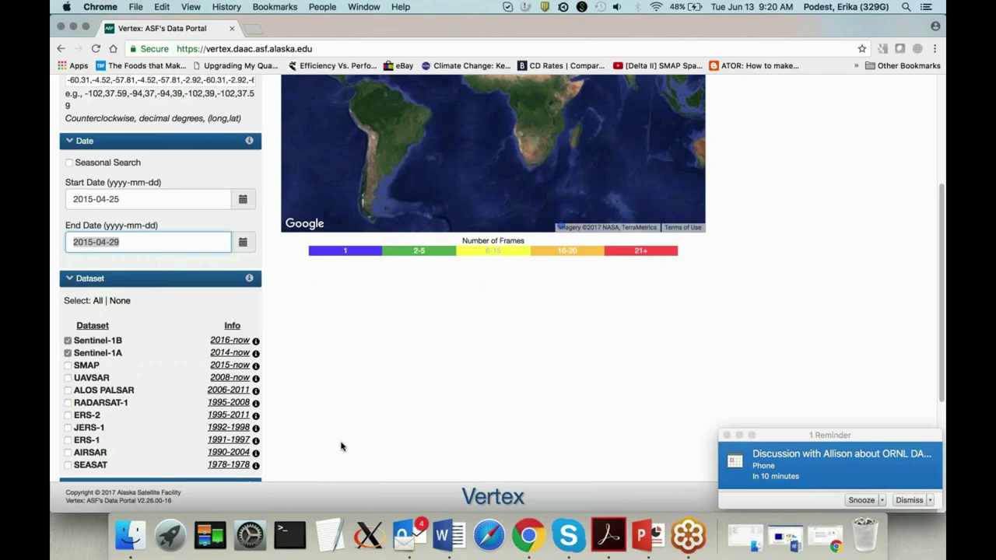
key("Down")
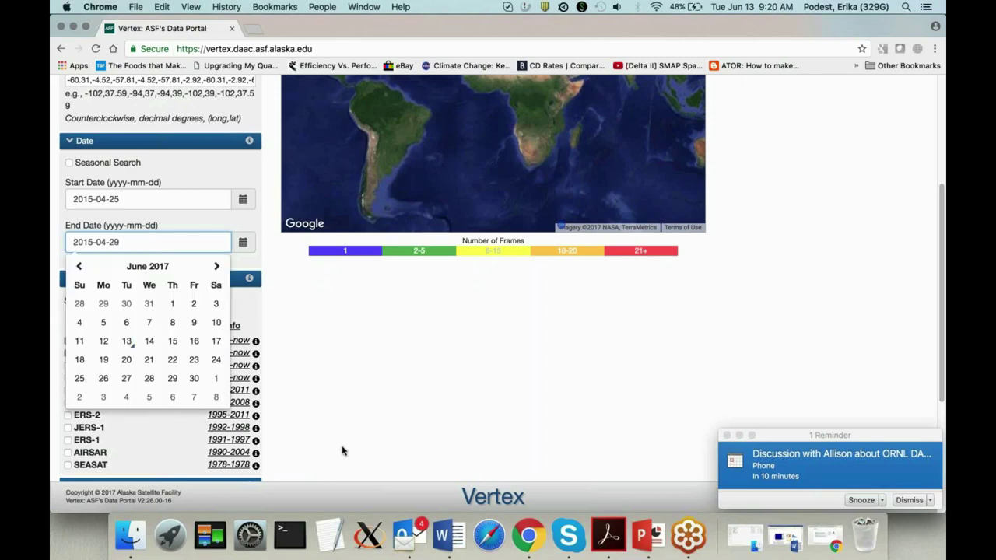
key("Escape")
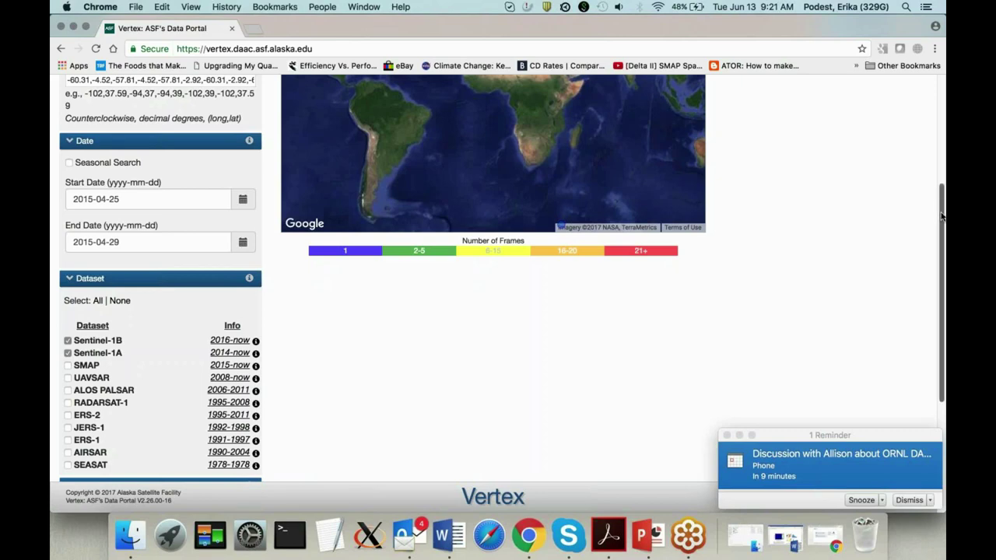
Dismiss the calendar reminder and run the Vertex search for Sentinel-1A and Sentinel-1B data with the entered region and dates.
left_click_drag(941, 216, 941, 299)
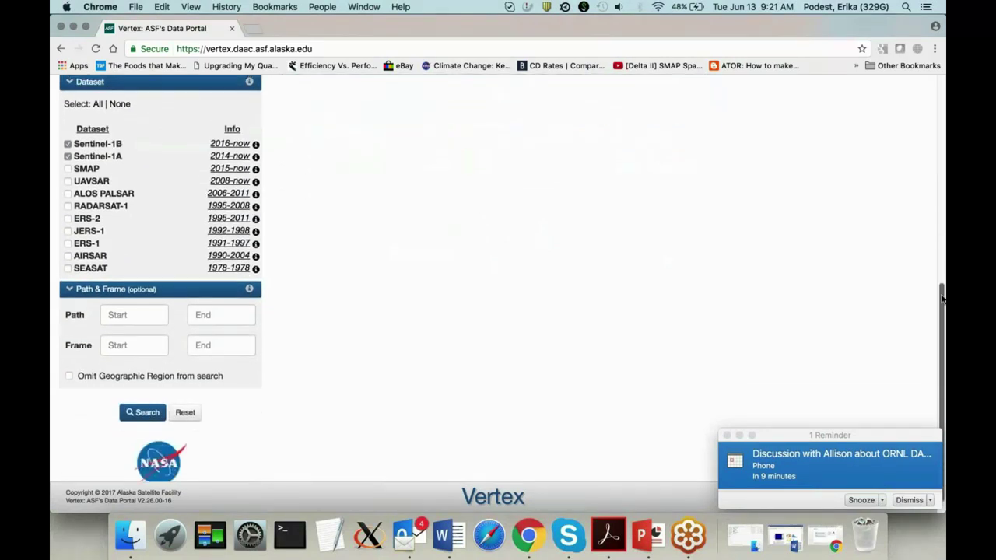
left_click(908, 500)
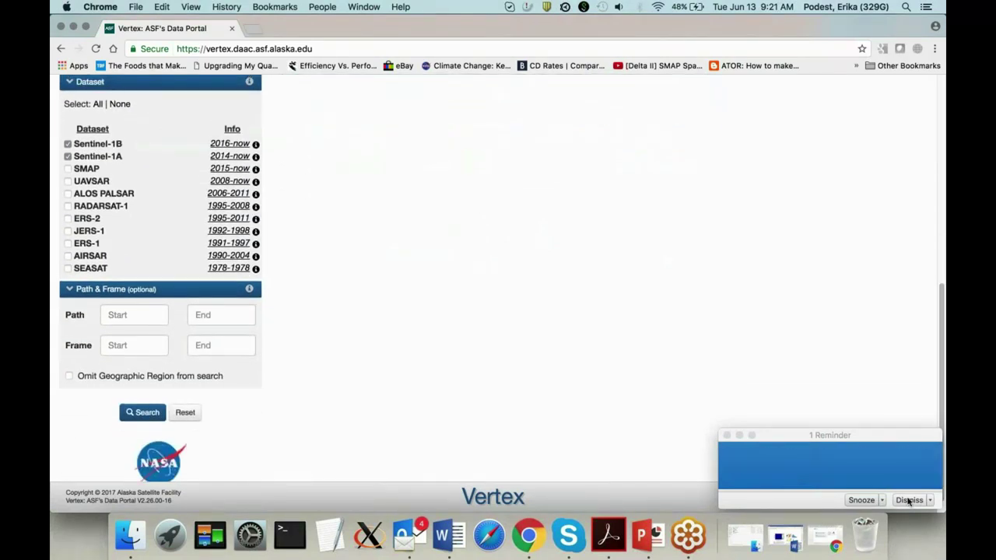
left_click(142, 417)
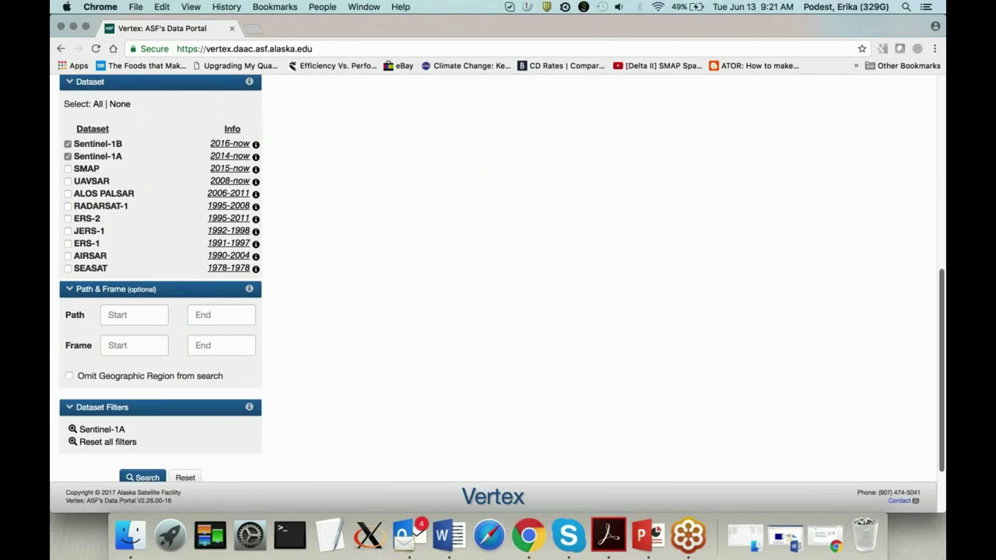
scroll(933, 257, "up", 7)
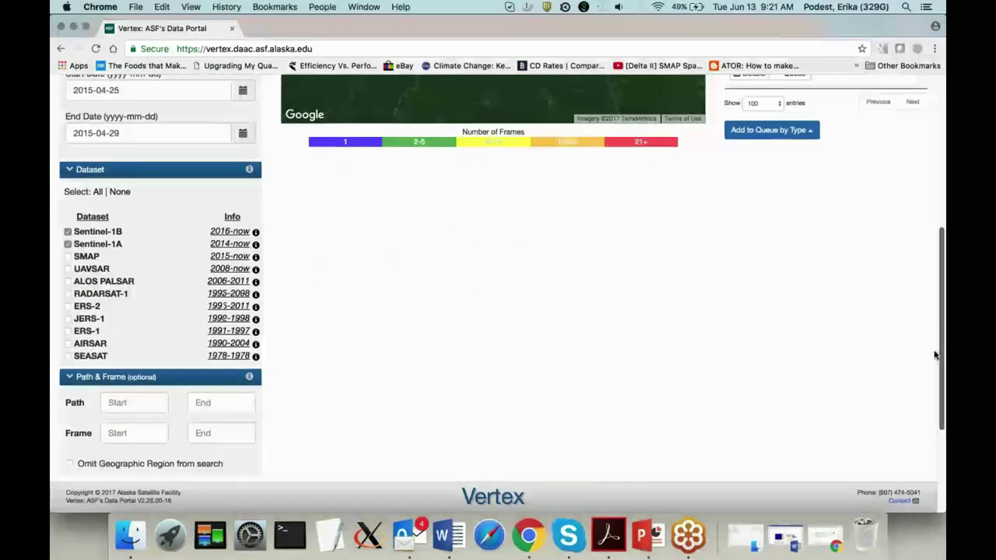
scroll(932, 257, "up", 3)
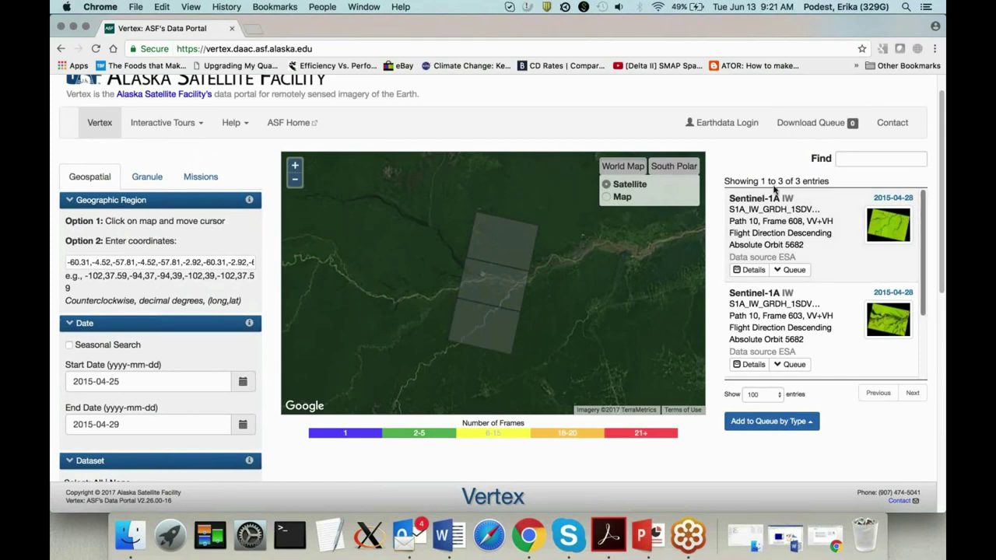
Review the search results, inspect the details and download products of the Path 10, Frame 603 granule, and close its information window.
left_click_drag(729, 180, 833, 177)
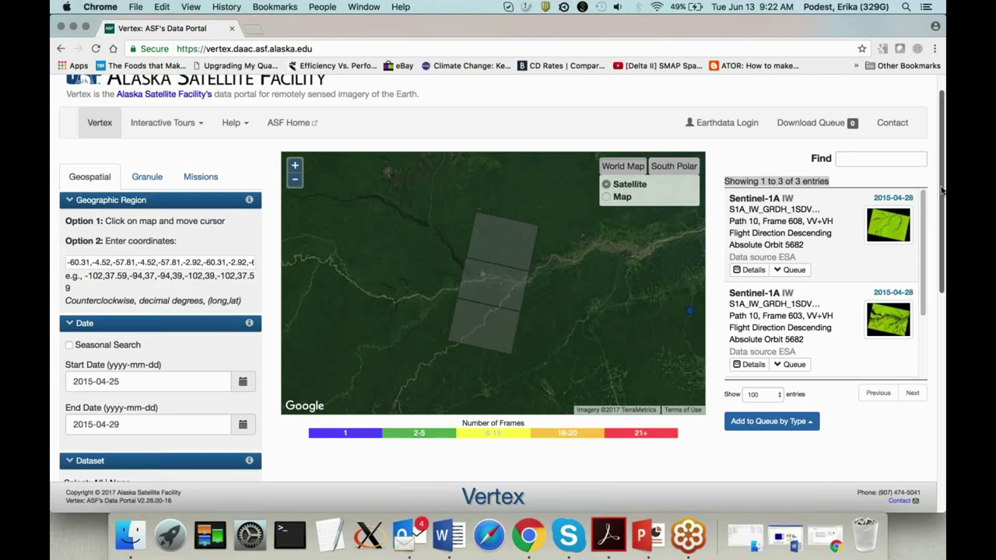
scroll(942, 191, "down", 3)
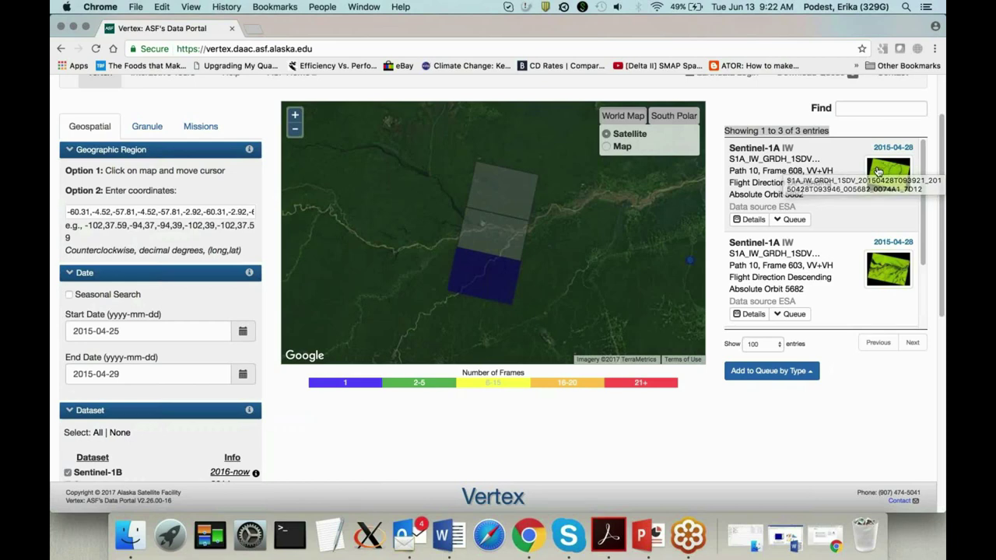
left_click(891, 284)
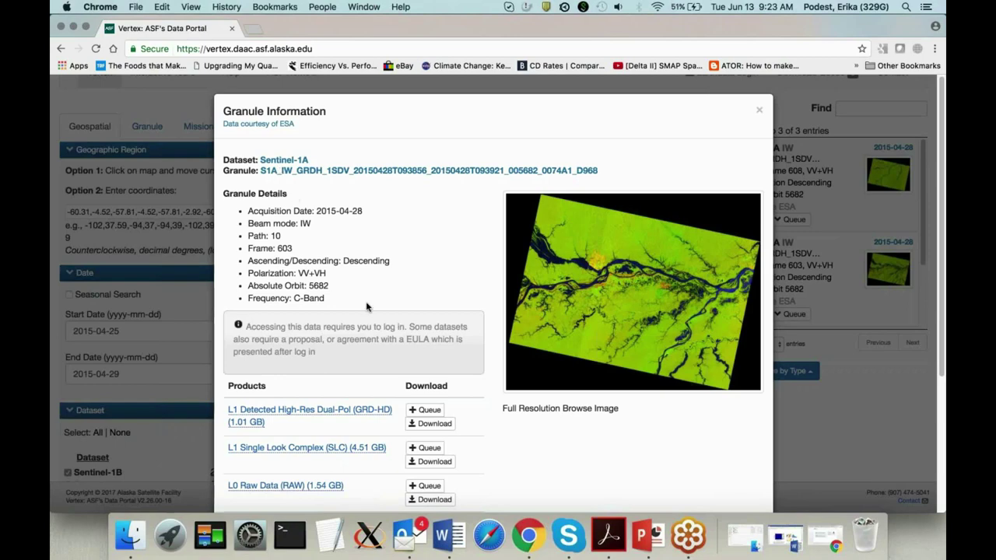
mouse_move(373, 424)
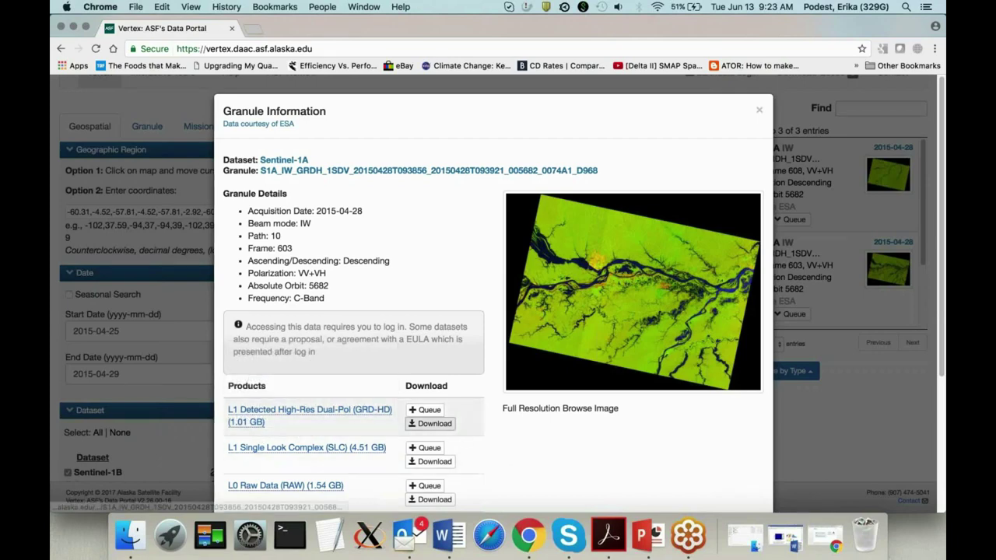
mouse_move(283, 427)
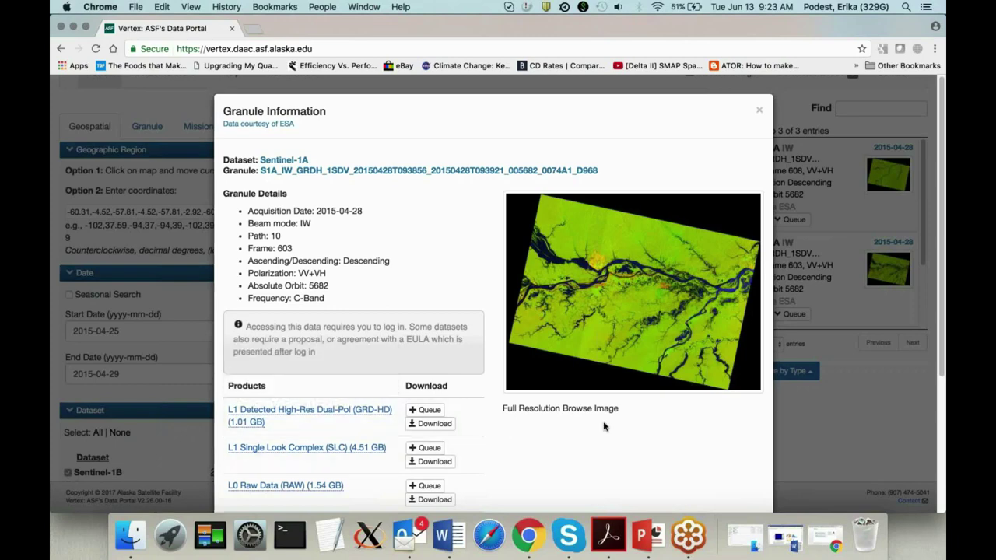
left_click(760, 112)
left_click(761, 112)
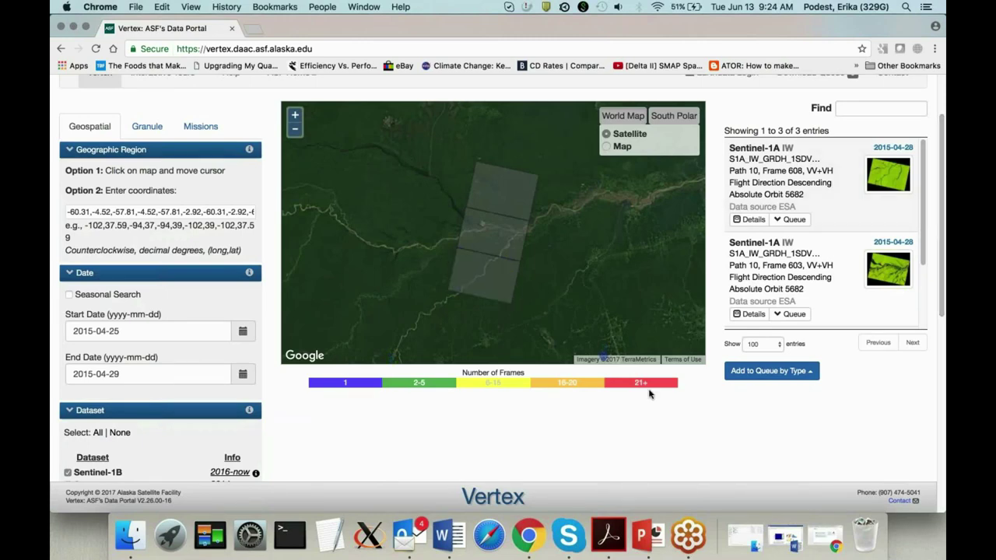
Show the desktop and launch SNAP.
key("F4")
key("F11")
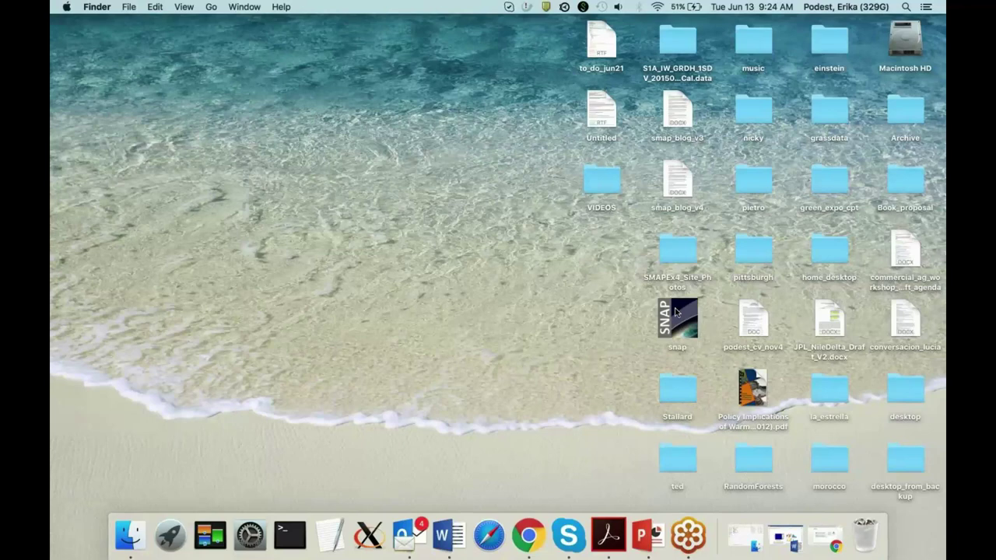
double_click(676, 311)
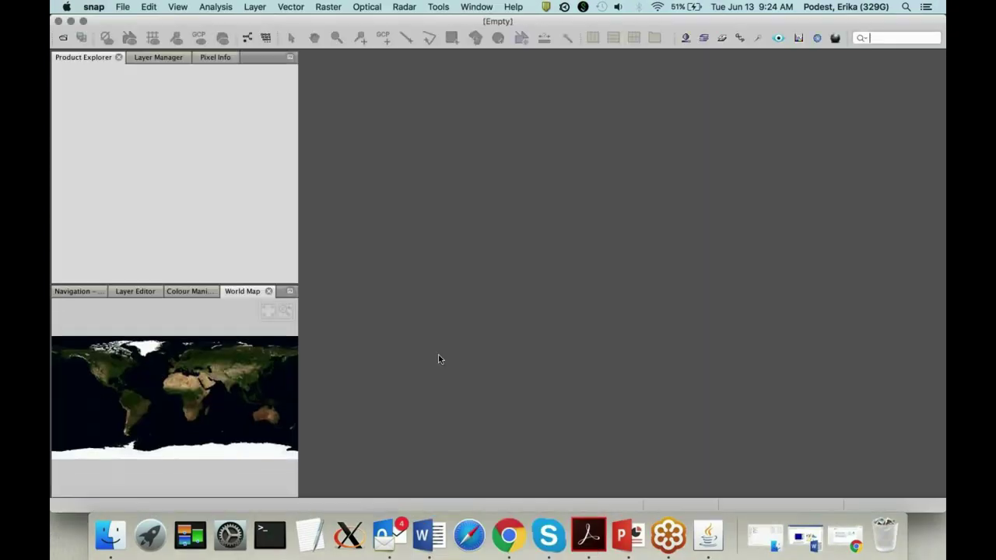
Widen the Open Product file list to read full names and open S1A_IW_GRDH_1SDV_20150428T093856_20150428T093921_005682_0074A1_D968.zip from the exercise folder.
left_click(123, 7)
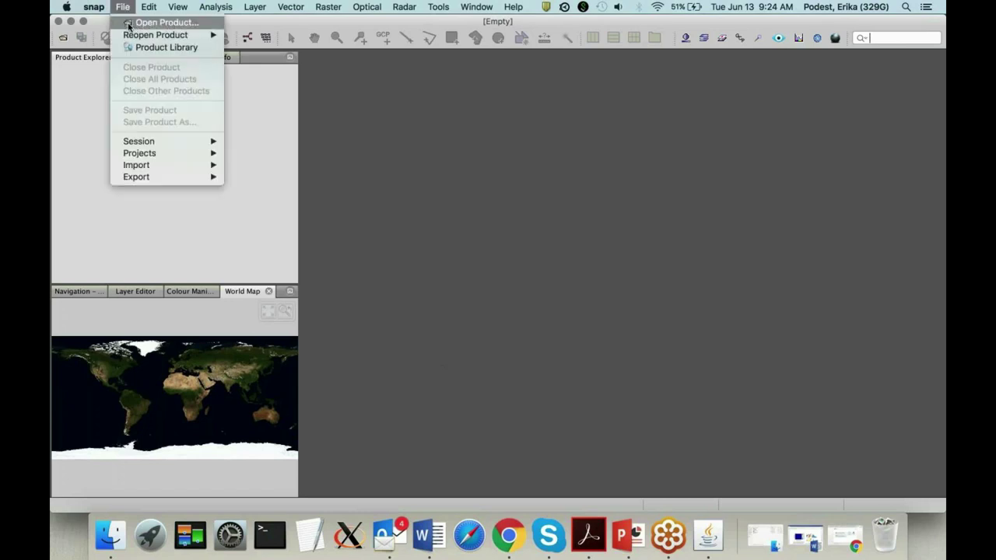
left_click(129, 23)
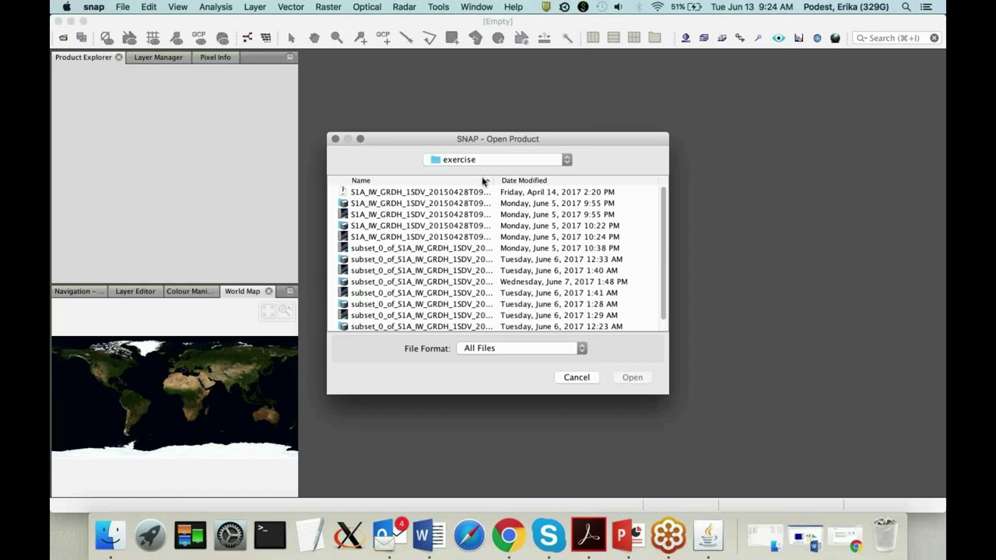
left_click_drag(605, 181, 631, 181)
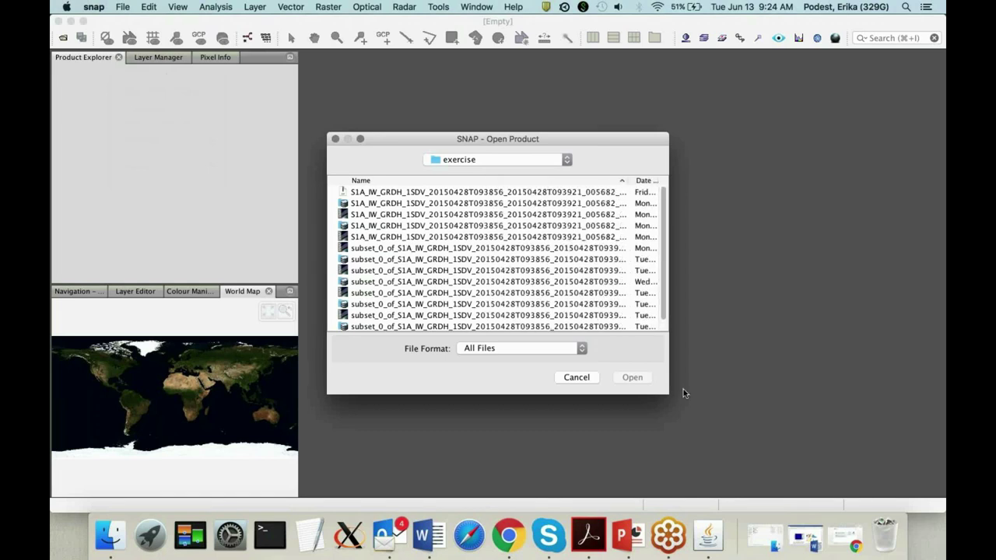
left_click_drag(667, 396, 905, 433)
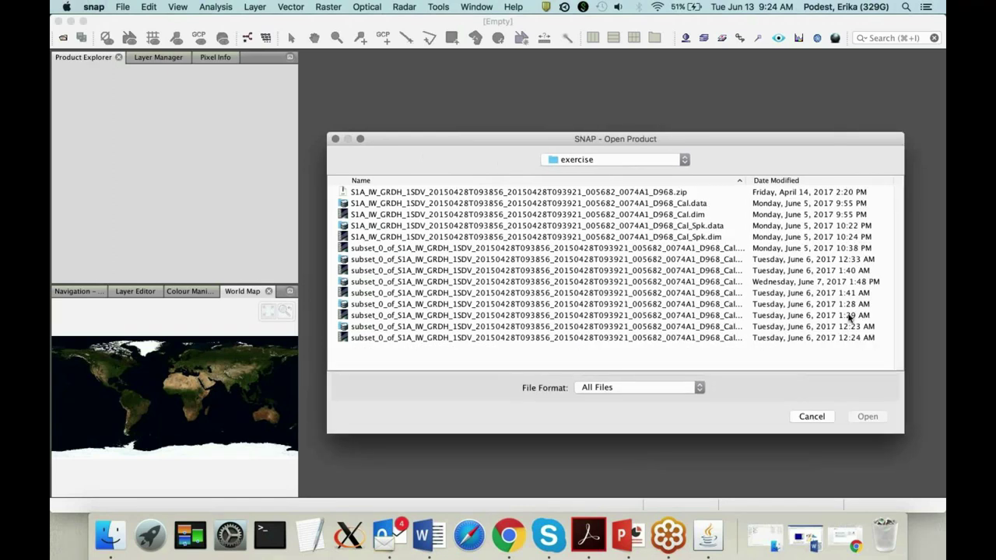
left_click_drag(747, 180, 813, 179)
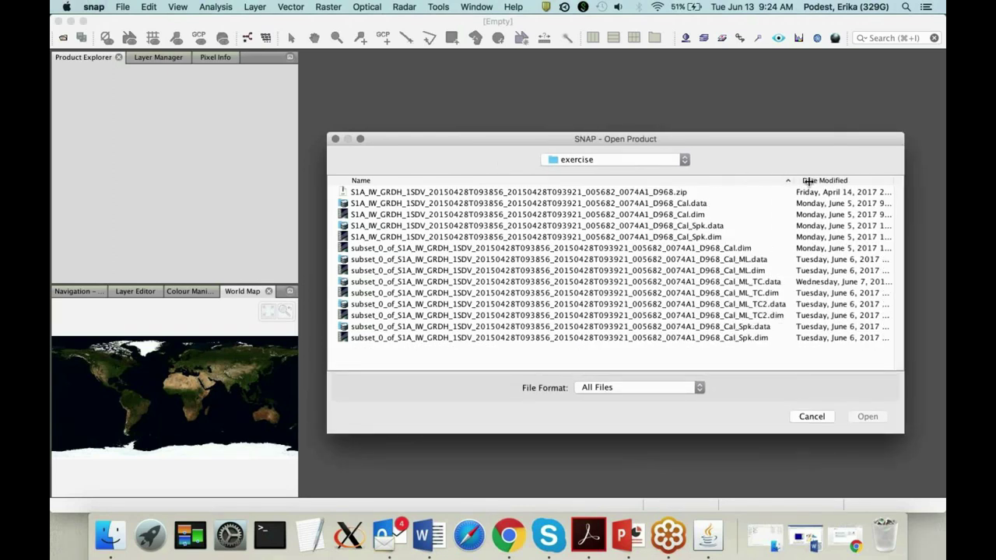
left_click(679, 193)
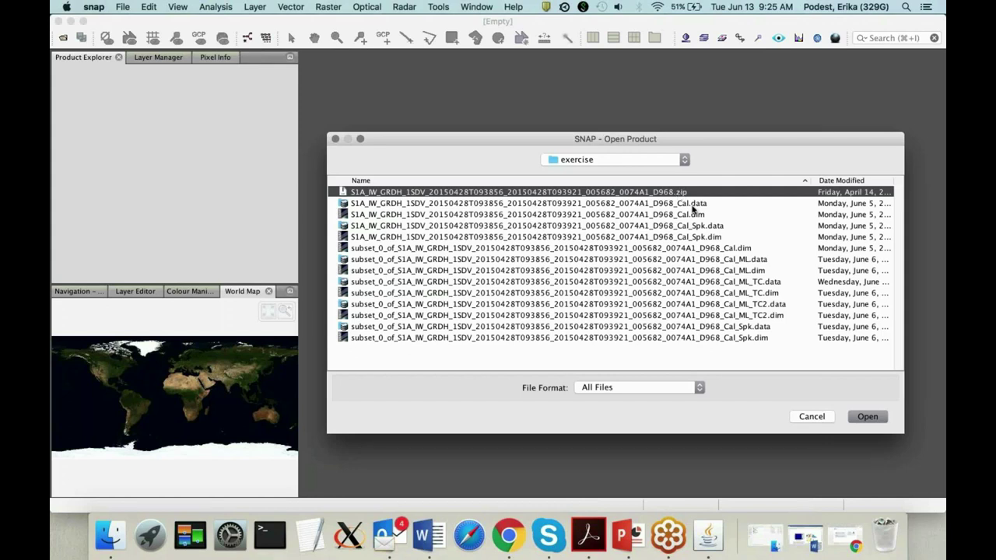
left_click(867, 417)
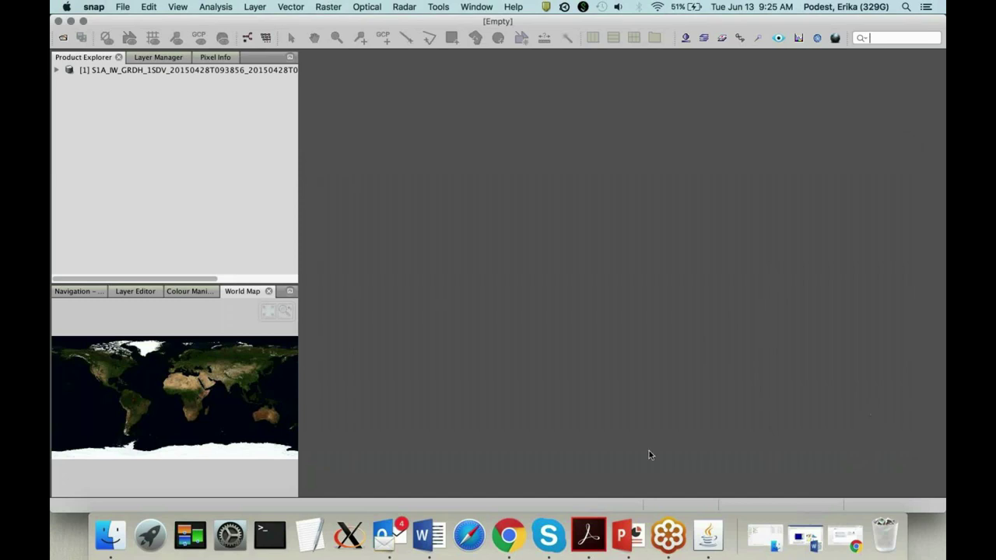
Select the loaded Sentinel-1 product and expand it to list its folders.
left_click(124, 73)
left_click(92, 73)
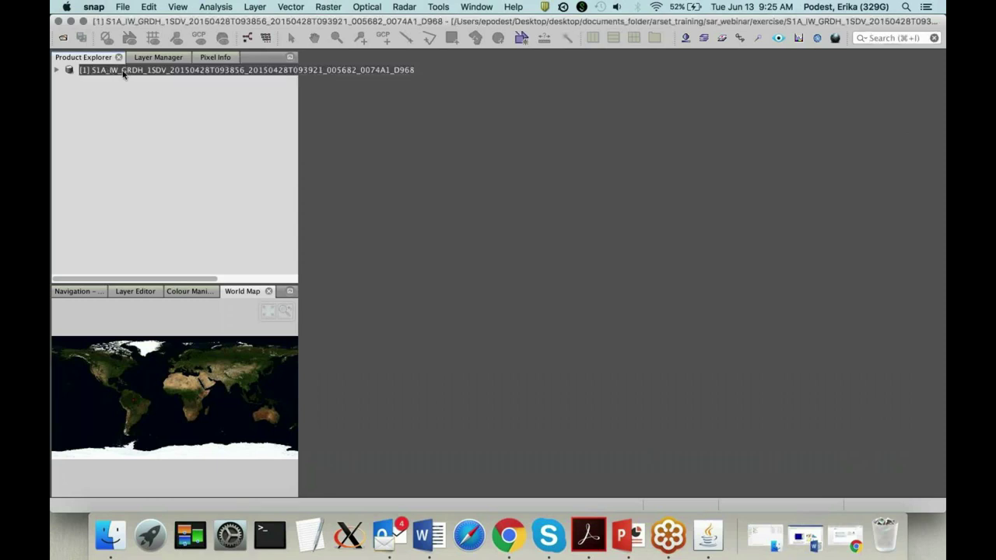
left_click(56, 70)
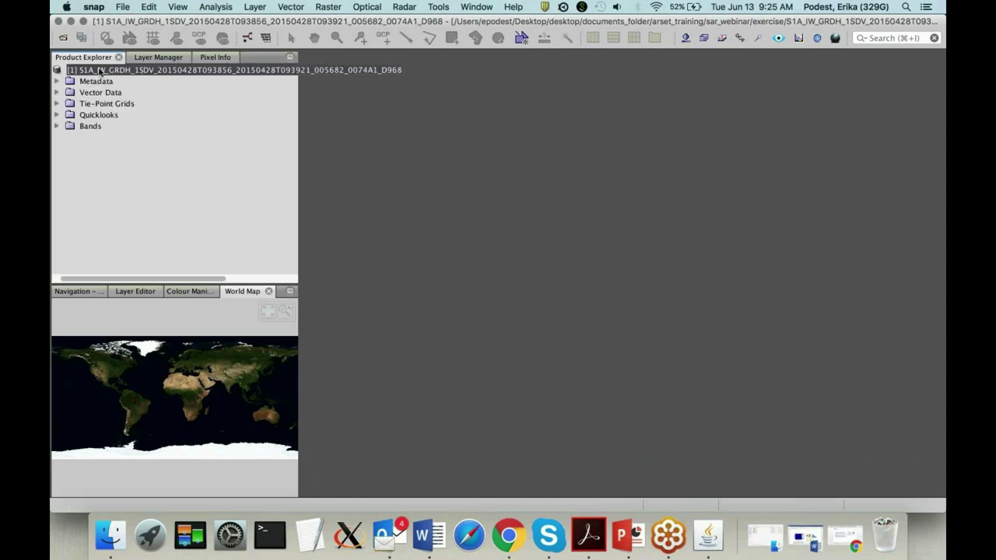
Expand the product's Metadata folder, open Abstracted_Metadata, and look through its entries down to the end of the table.
left_click(56, 82)
left_click(124, 94)
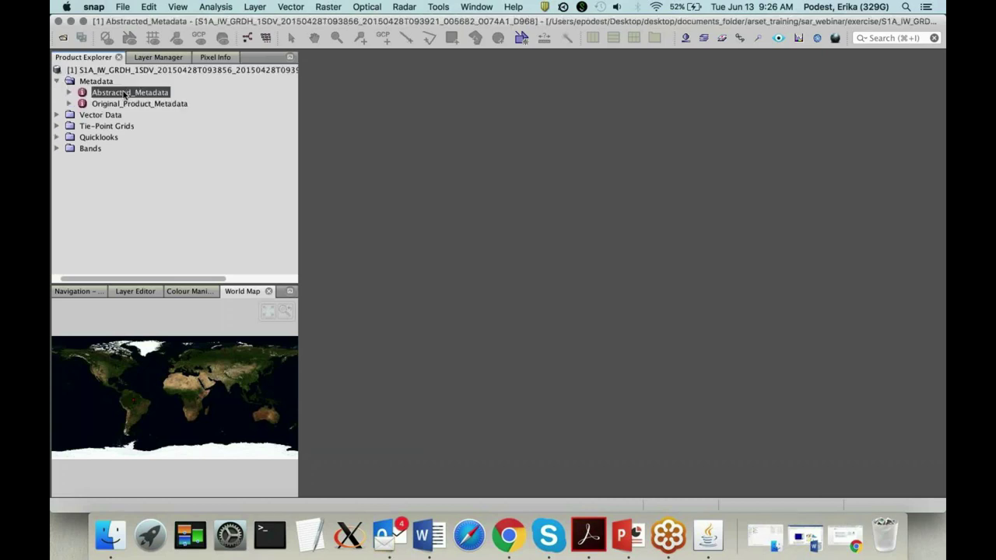
double_click(124, 93)
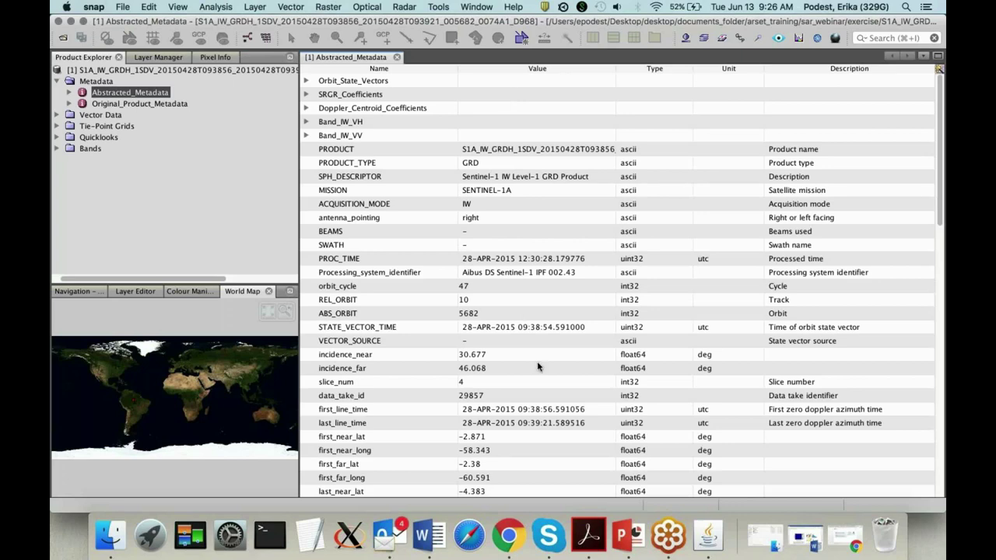
scroll(940, 134, "down", 1)
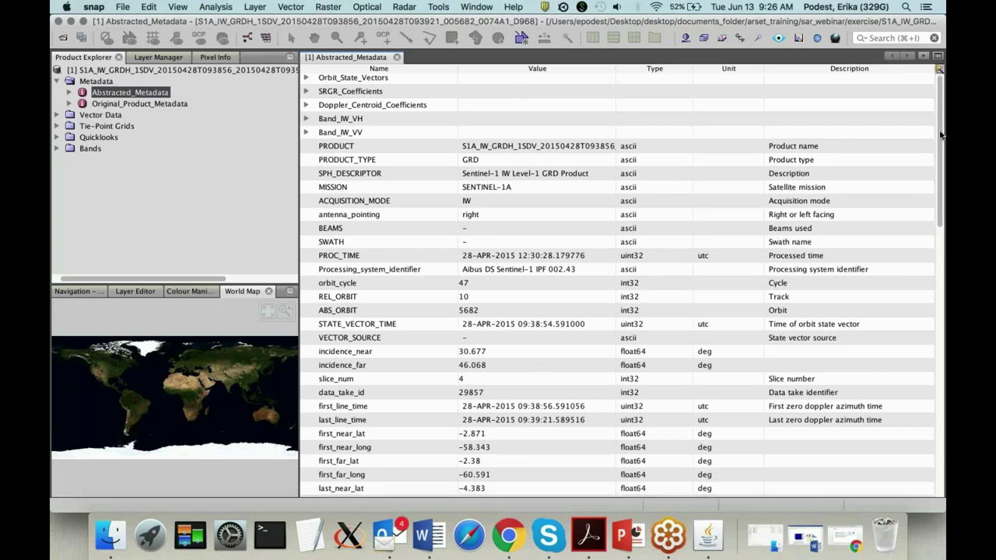
left_click_drag(940, 134, 457, 347)
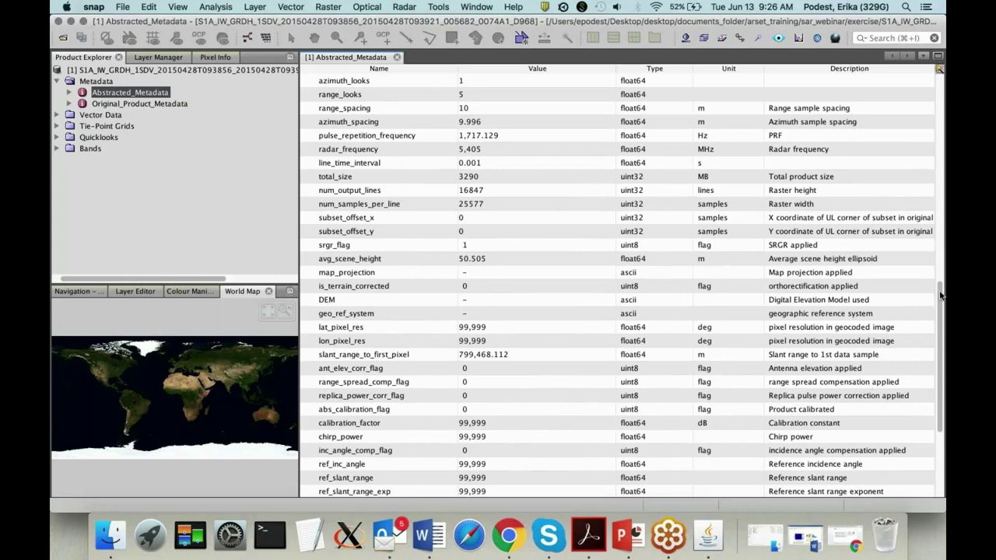
left_click_drag(940, 292, 943, 372)
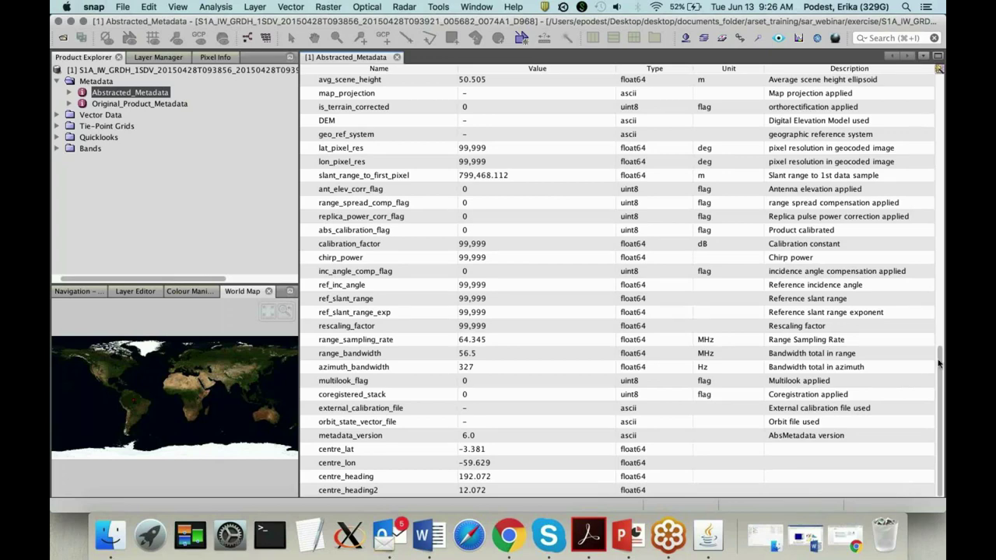
Review the upper entries of the Abstracted_Metadata table and look at the subgroups inside Original_Product_Metadata.
left_click_drag(939, 363, 930, 211)
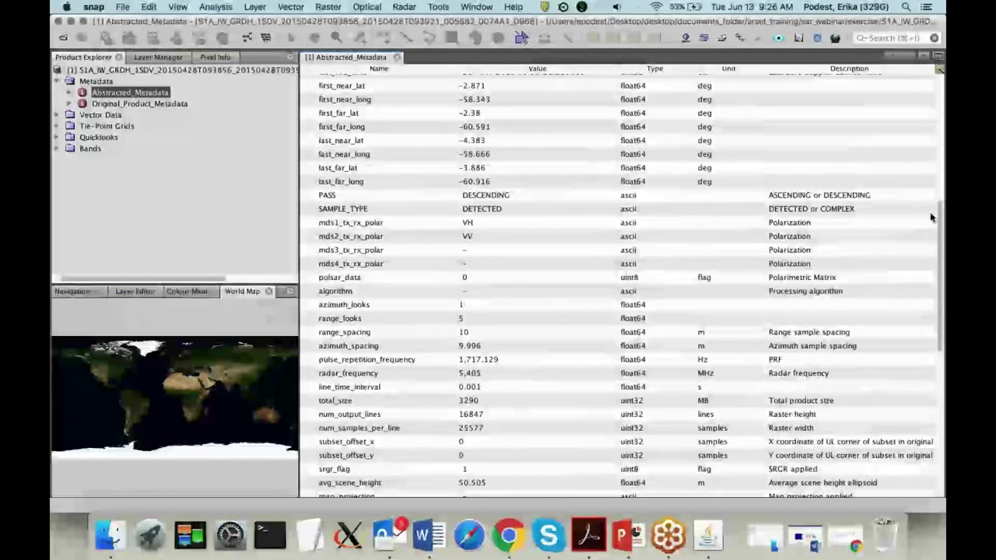
left_click(69, 104)
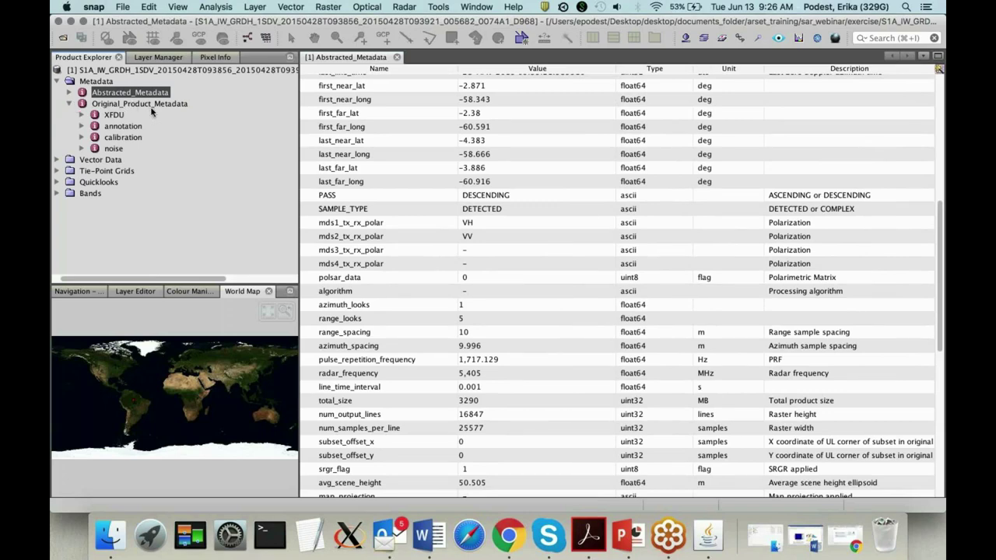
left_click(70, 104)
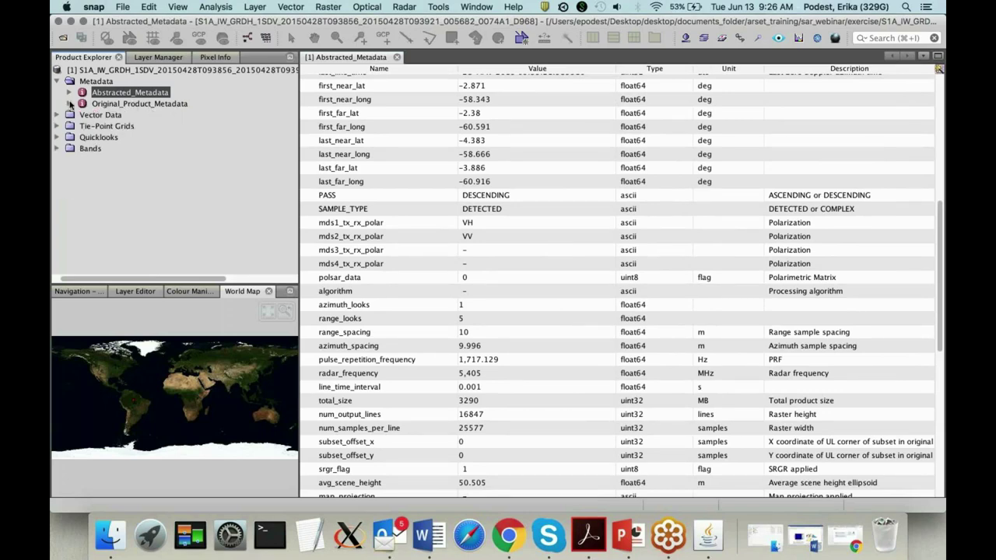
Close the Abstracted_Metadata table and display the Amplitude_VV image from the product's Bands folder.
left_click(58, 150)
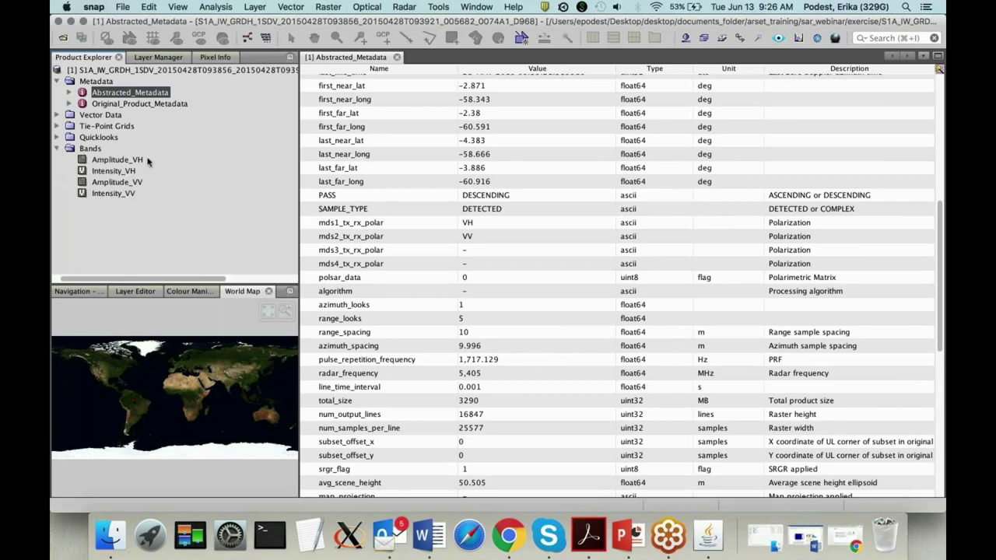
left_click(396, 57)
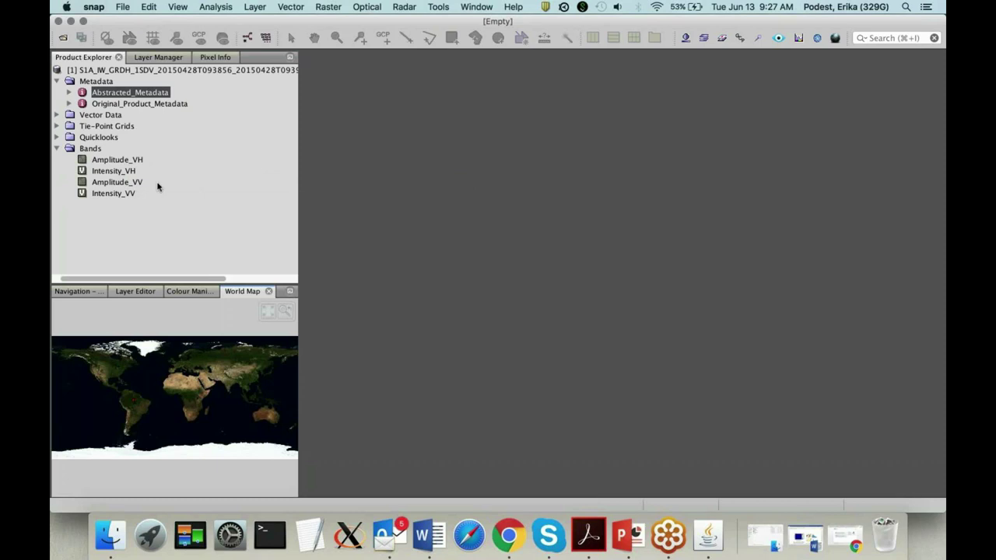
double_click(117, 182)
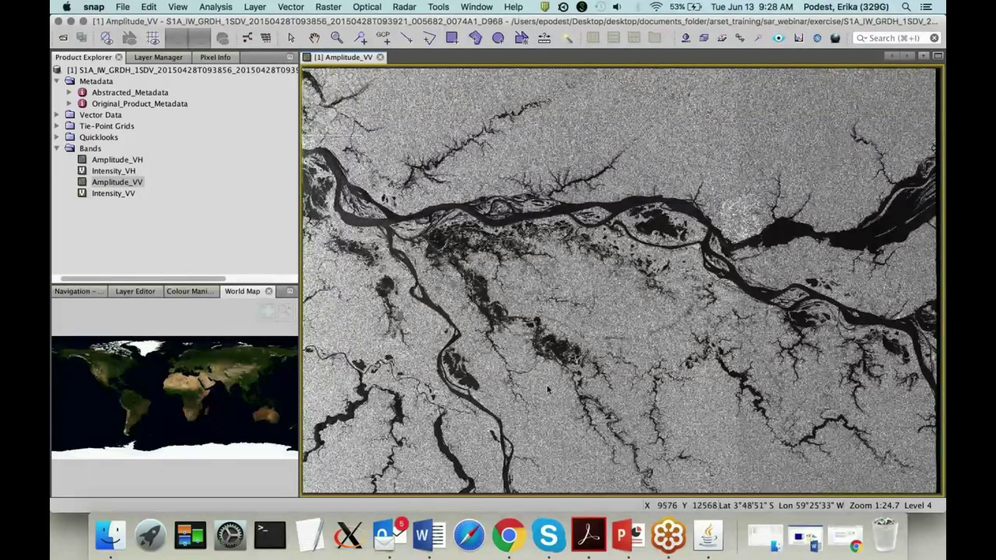
Switch to PowerPoint and read slides 13 to 15 on opening the data with the Sentinel Toolbox.
left_click(618, 542)
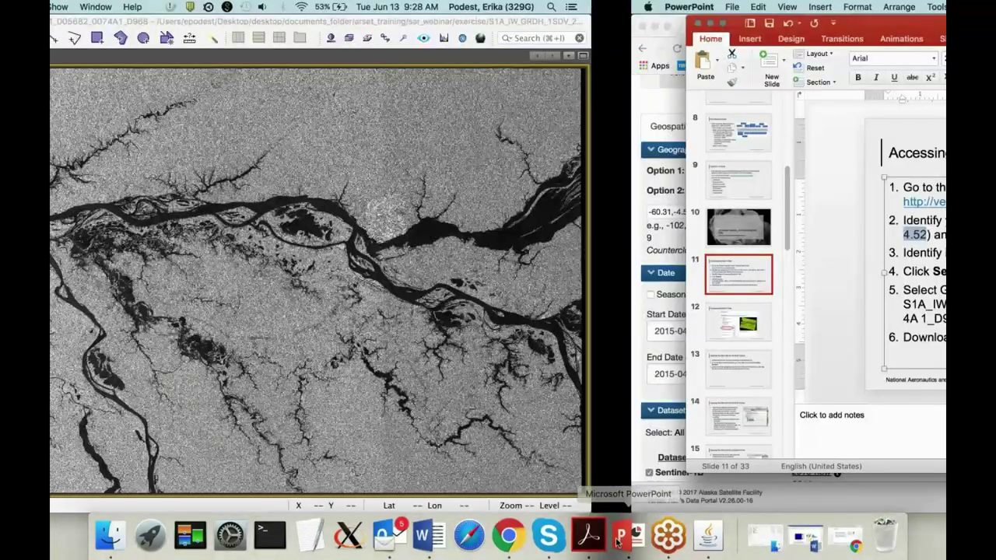
left_click(160, 330)
key("Down")
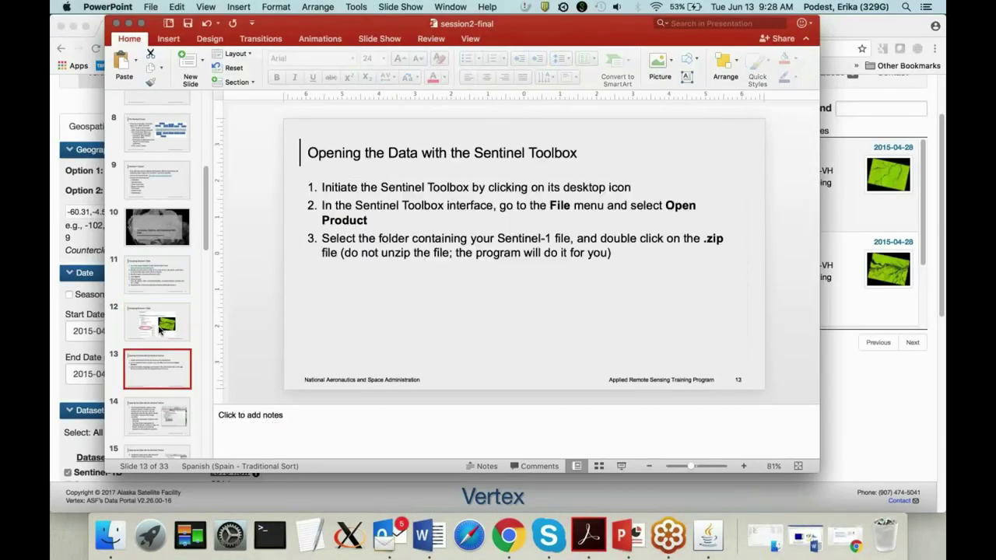
key("Down")
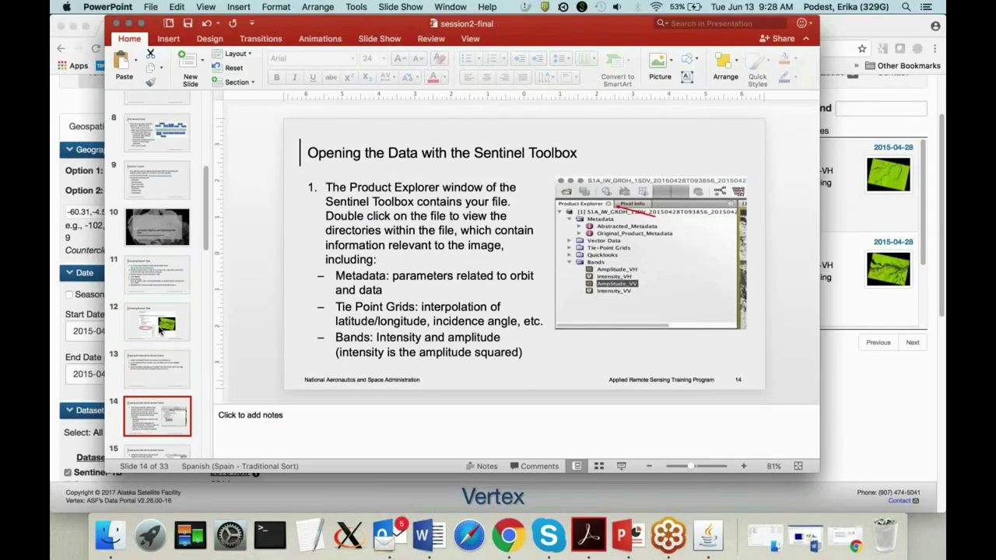
key("Down")
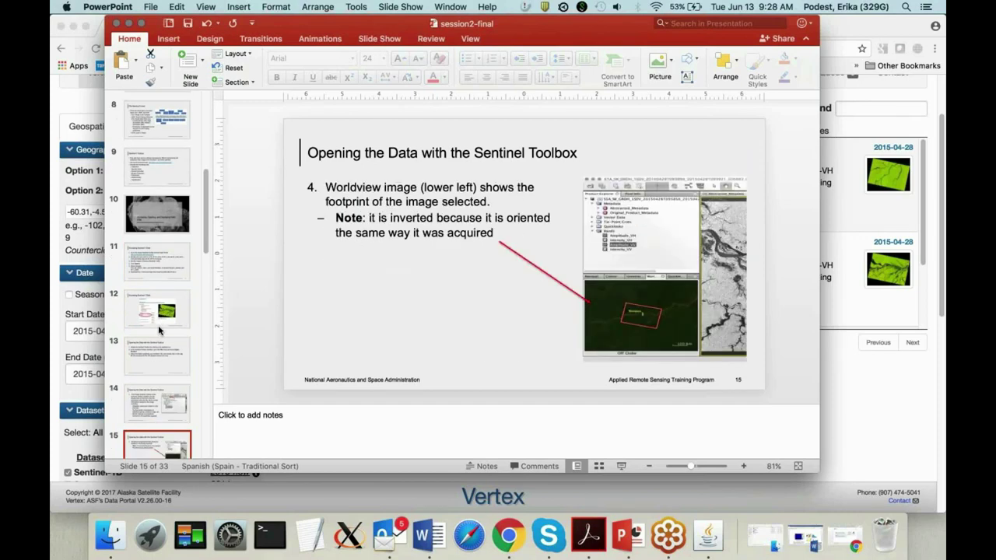
key("Up")
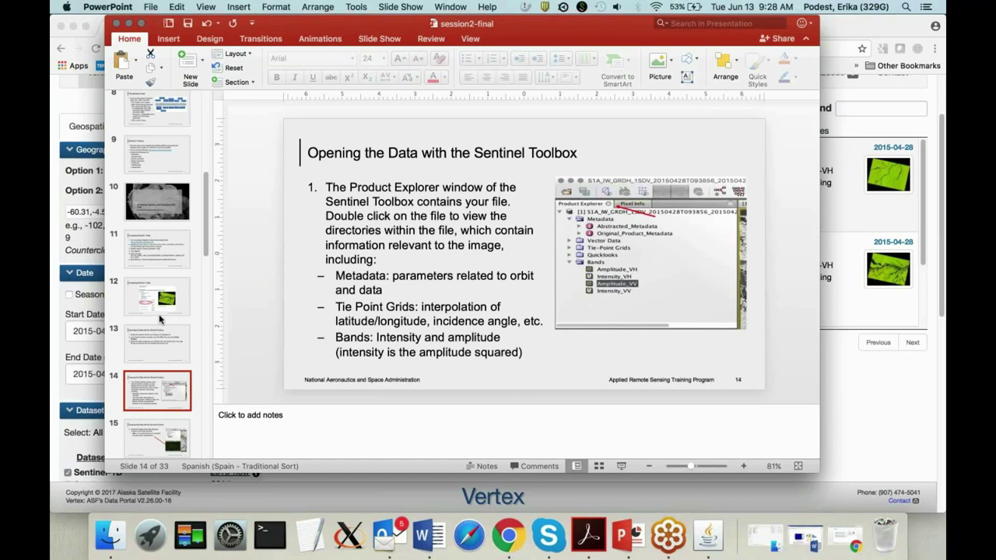
left_click(155, 428)
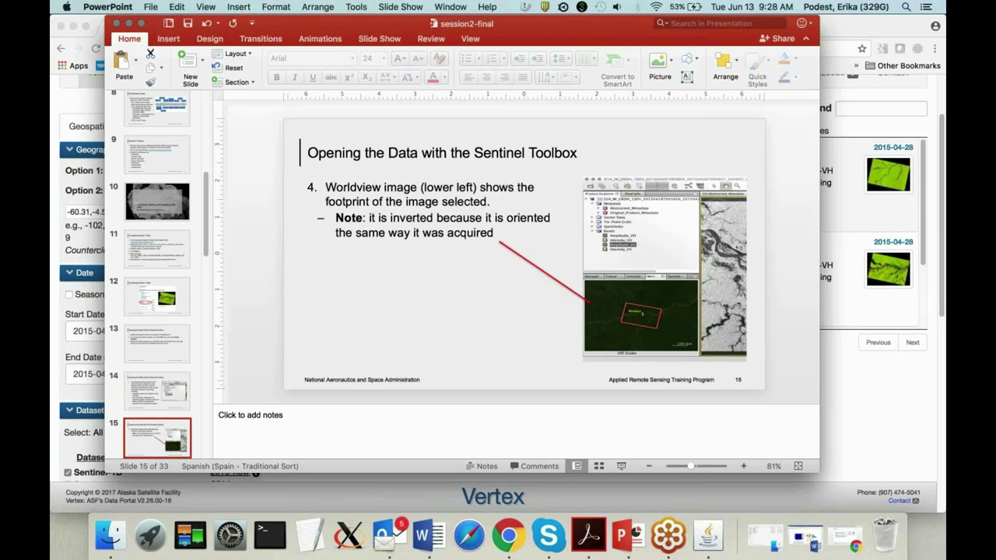
Switch back to SNAP and make the Product Explorer active with the Amplitude_VV band selected.
left_click(708, 534)
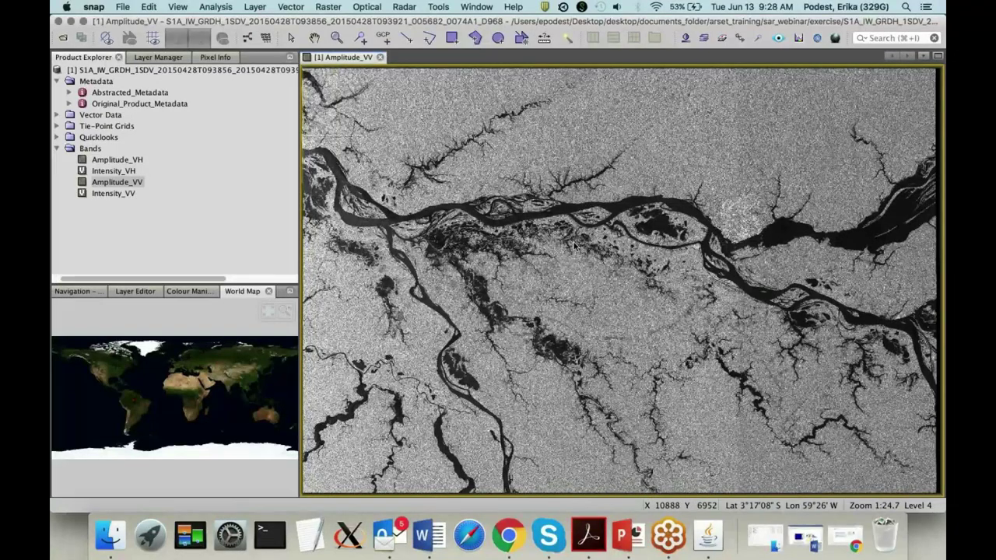
right_click(242, 293)
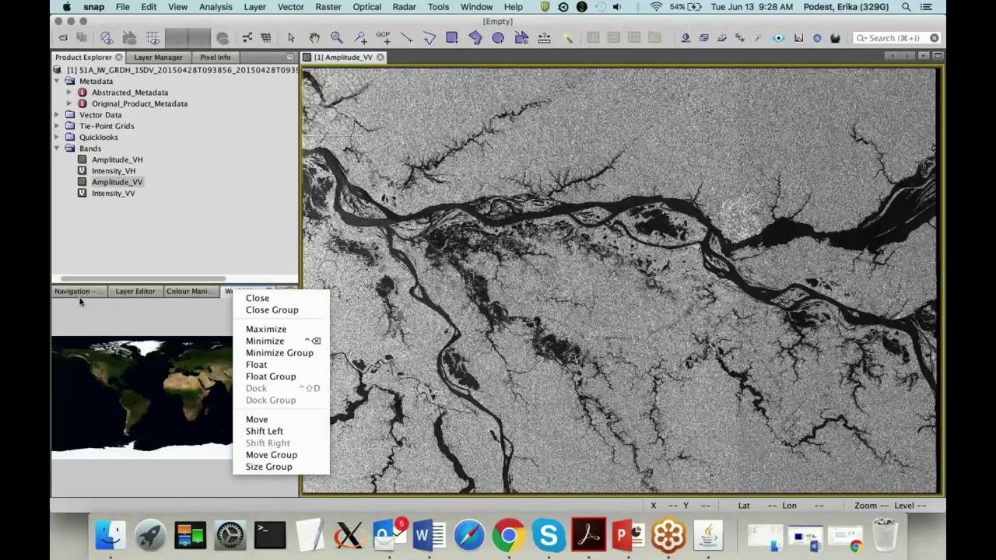
left_click(267, 267)
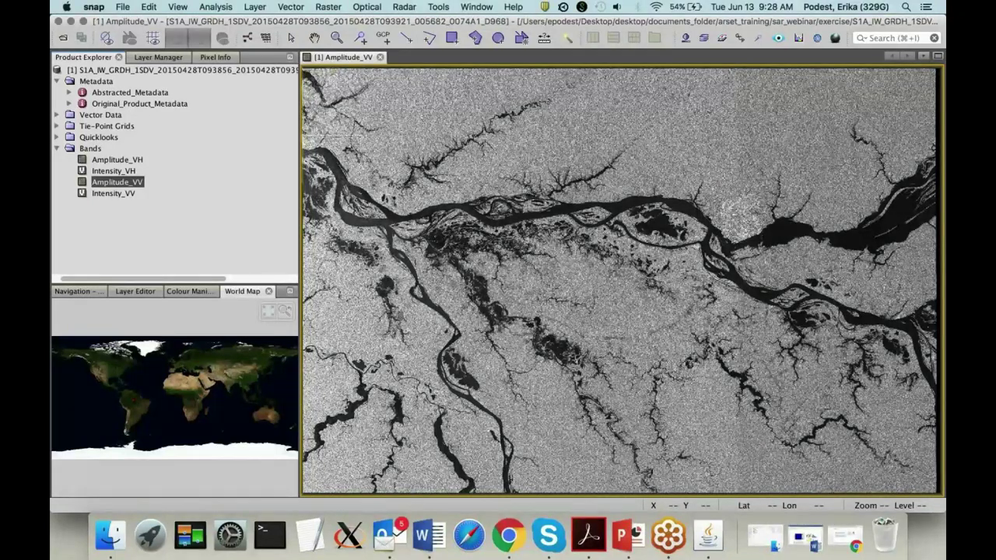
left_click(178, 7)
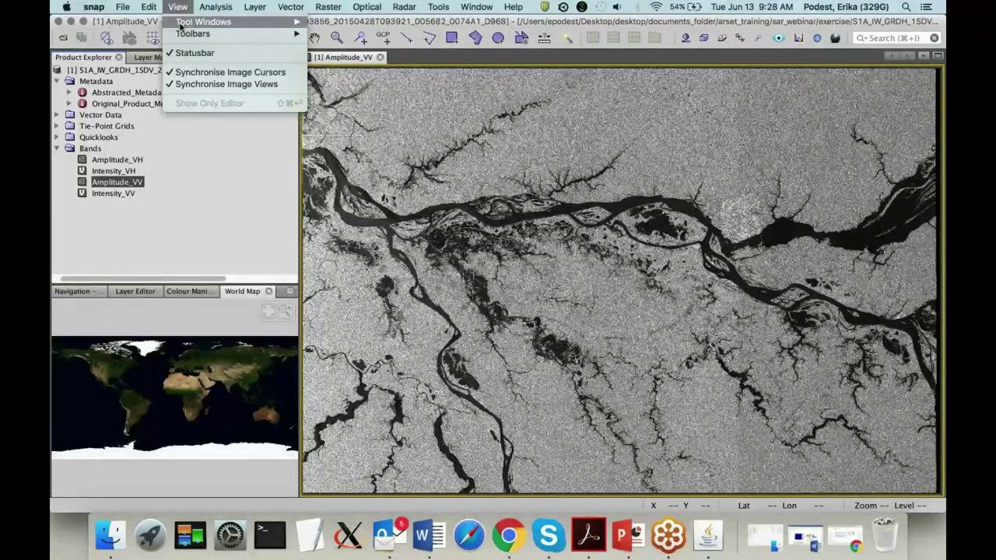
mouse_move(183, 35)
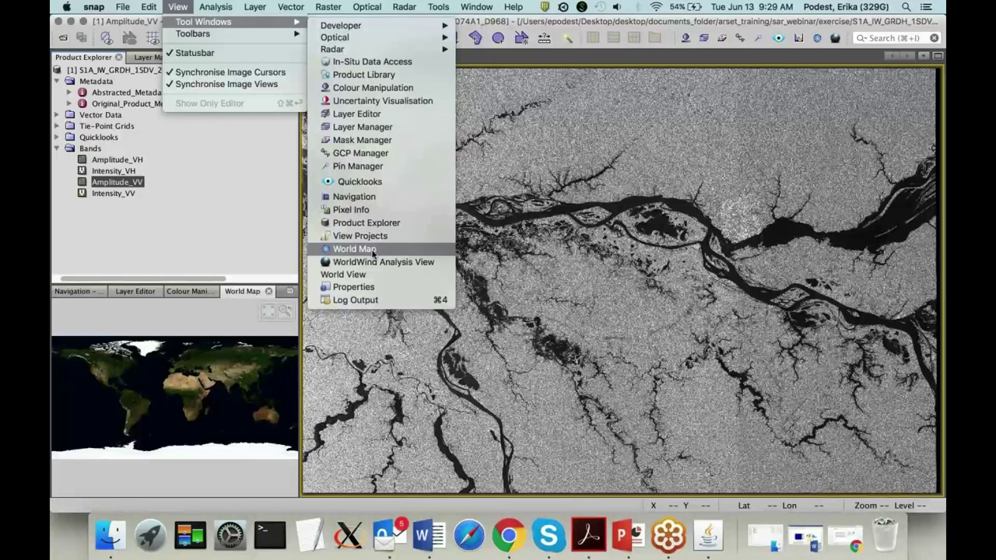
left_click(226, 321)
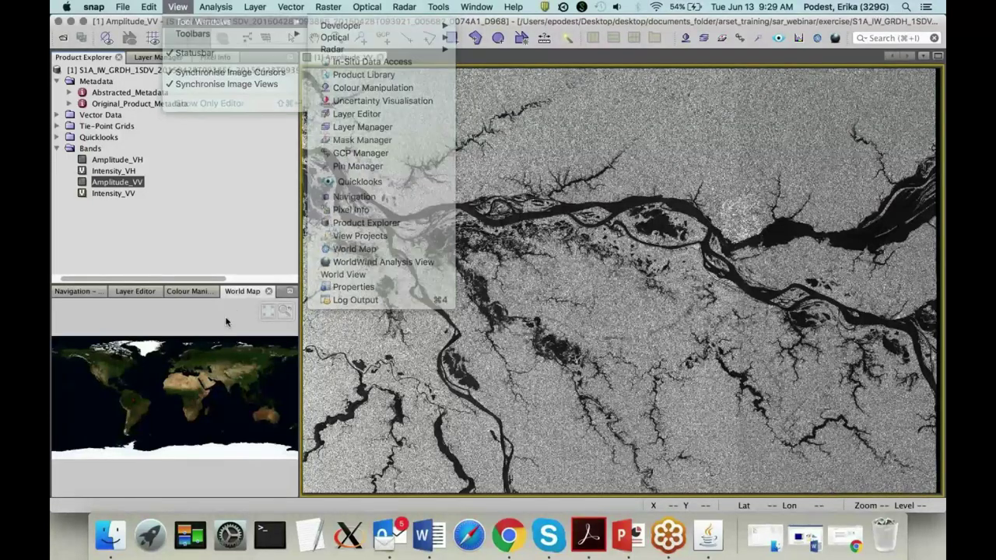
Zoom the World Map to the footprint of the selected Sentinel-1 product.
left_click(285, 312)
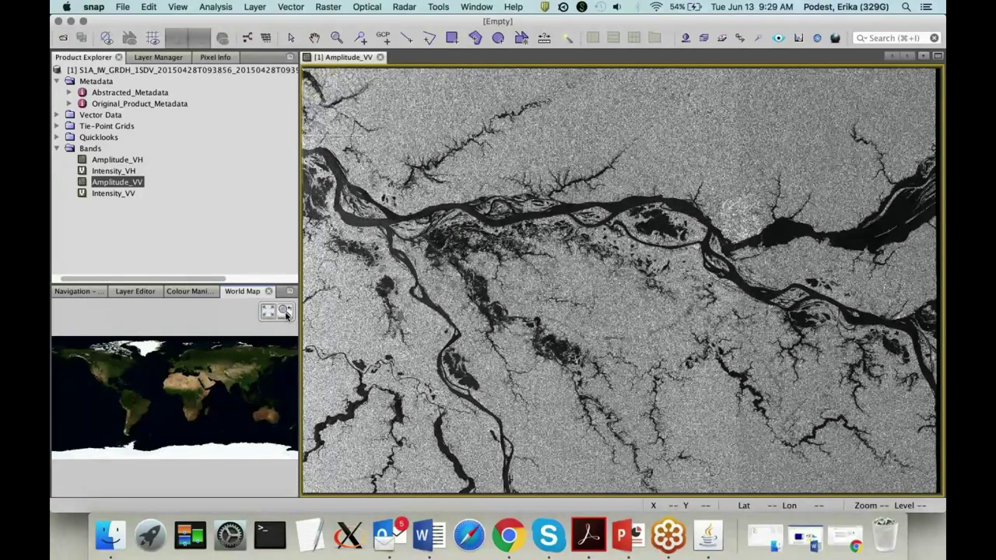
left_click(285, 312)
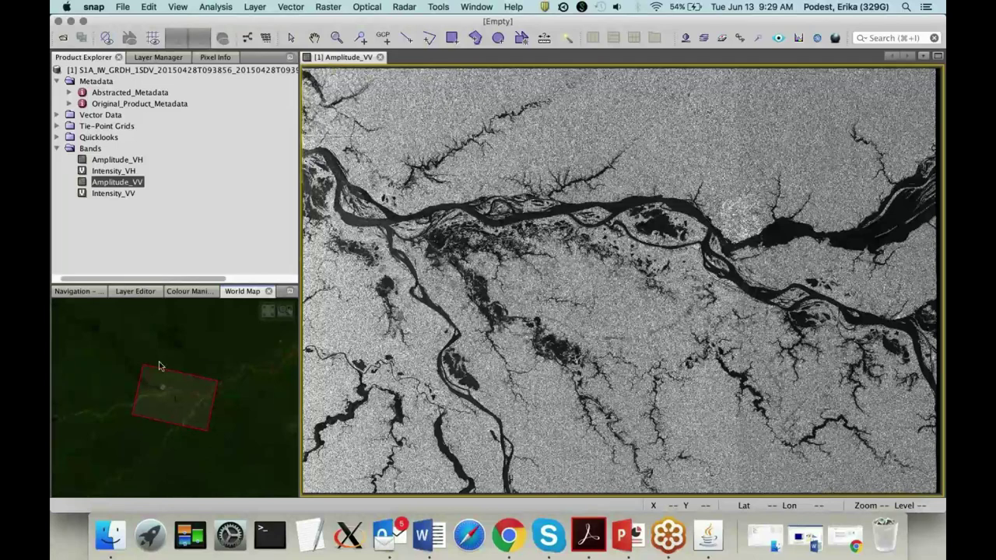
left_click(201, 393)
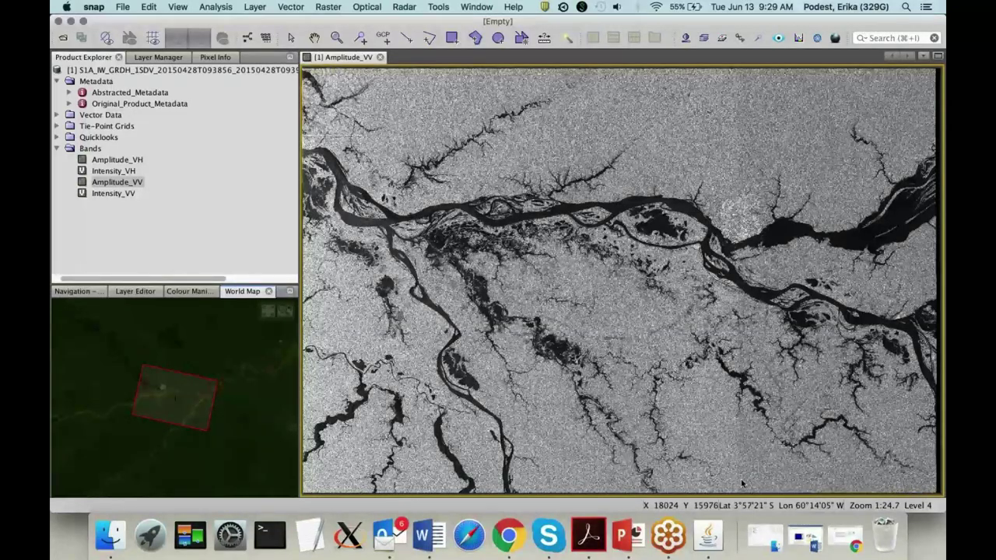
Switch to PowerPoint and go through the Sentinel Toolbox slides to the RGB Image instructions on slide 16.
left_click(624, 531)
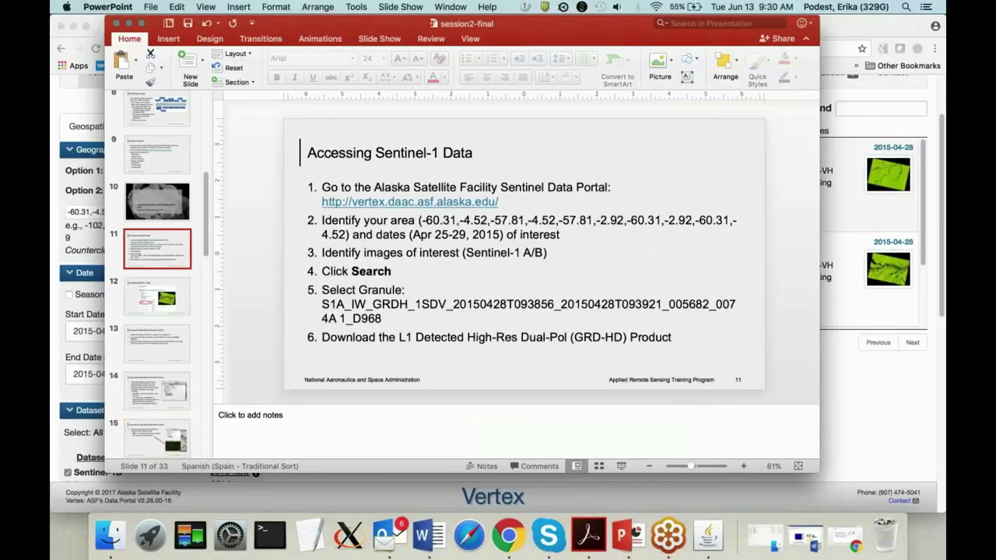
key("Down")
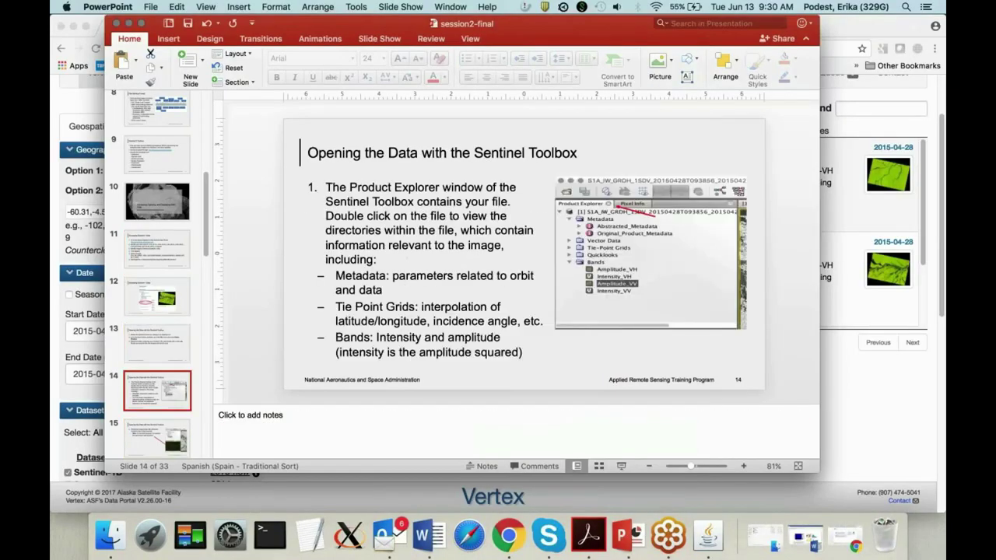
key("Down")
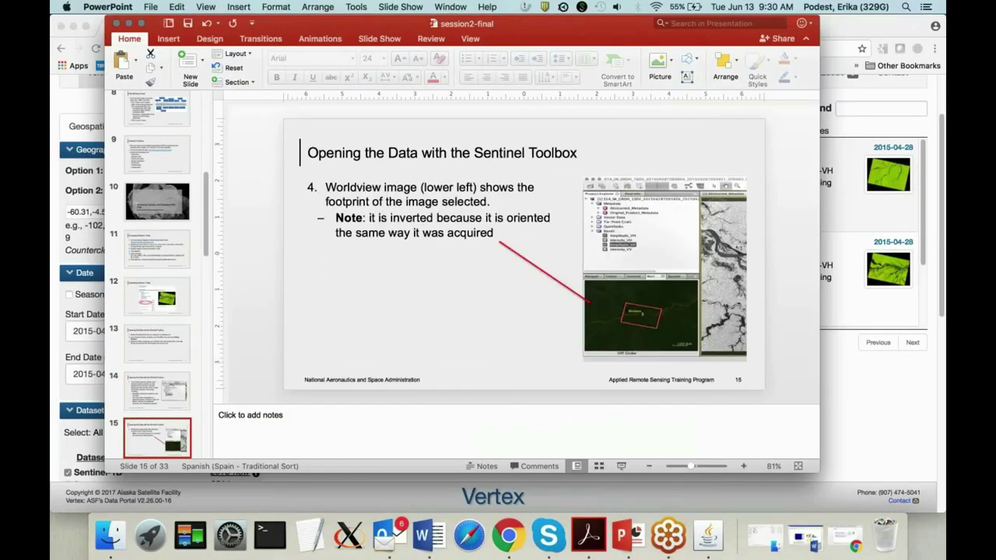
key("Down")
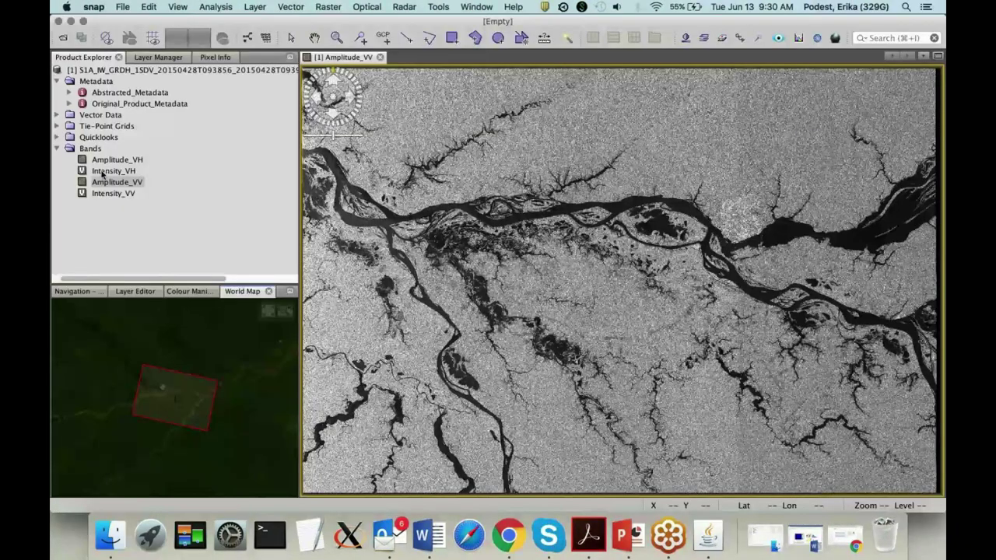
Open an RGB image window for the Sentinel-1 product with the Dual Pol Ratio Intensity VV+VH profile: Intensity_VV, Intensity_VH and Intensity_VV/Intensity_VH.
left_click(152, 71)
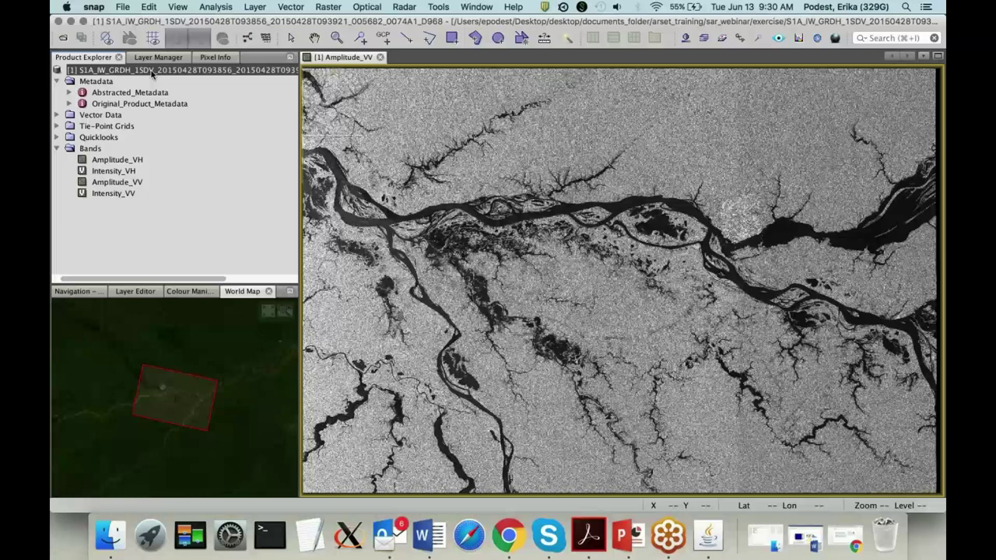
right_click(151, 74)
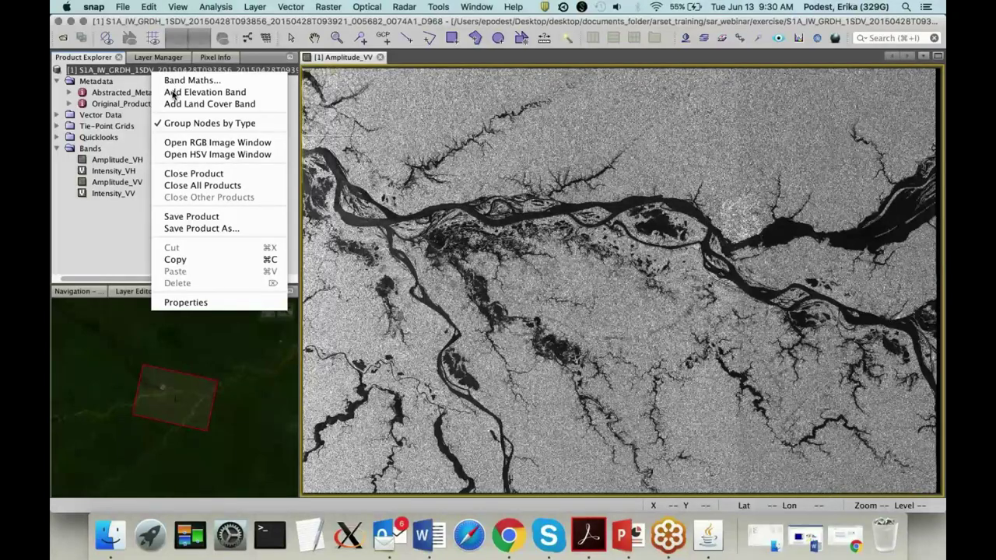
left_click(186, 143)
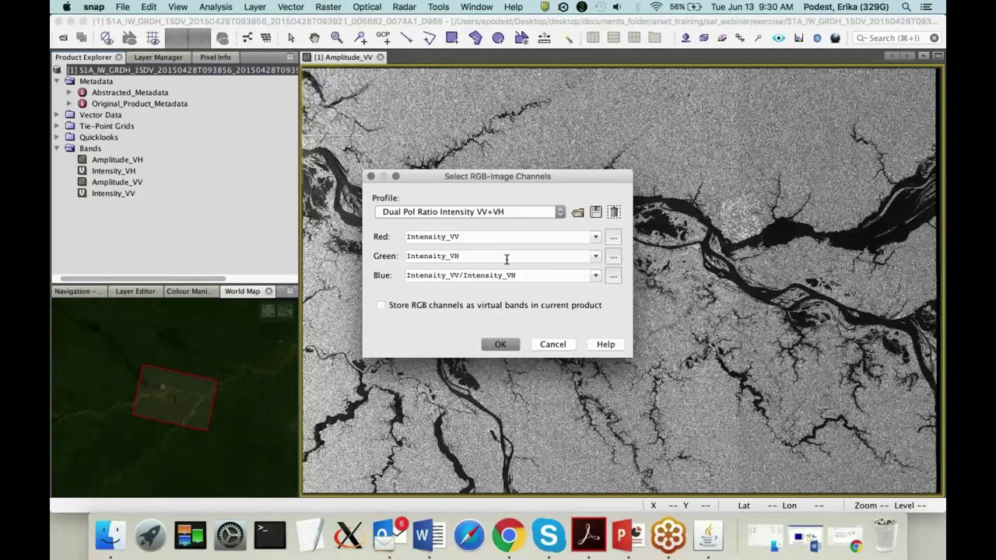
left_click(500, 344)
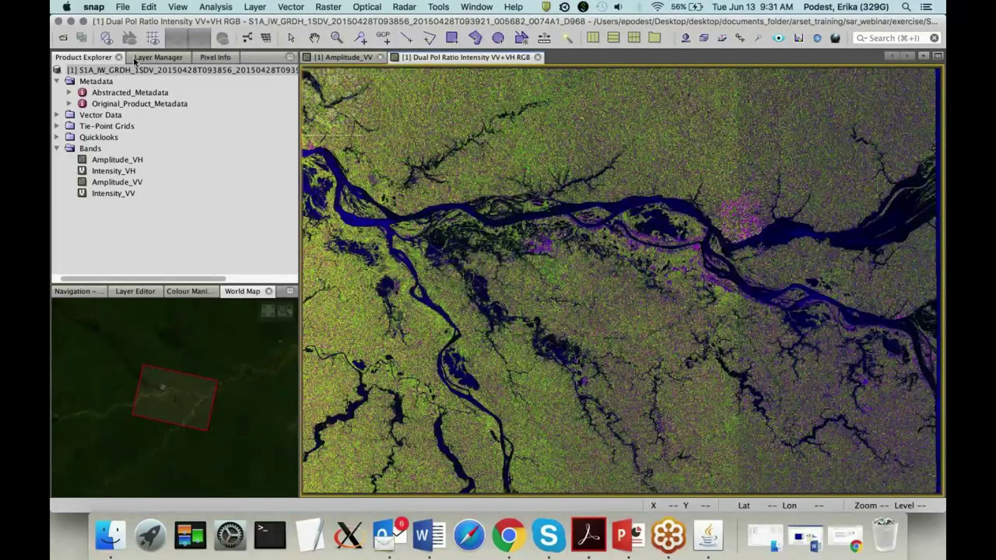
Show the pixel information and examine position and band values at different places in the image.
left_click(216, 59)
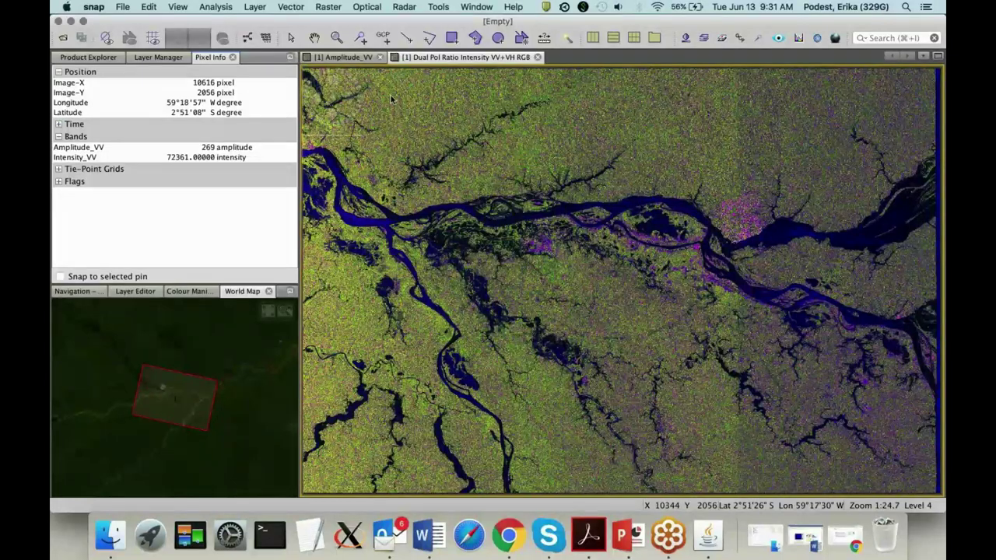
Bring the Amplitude_VV image to the front and open the Specify Product Subset dialog for it.
left_click(346, 56)
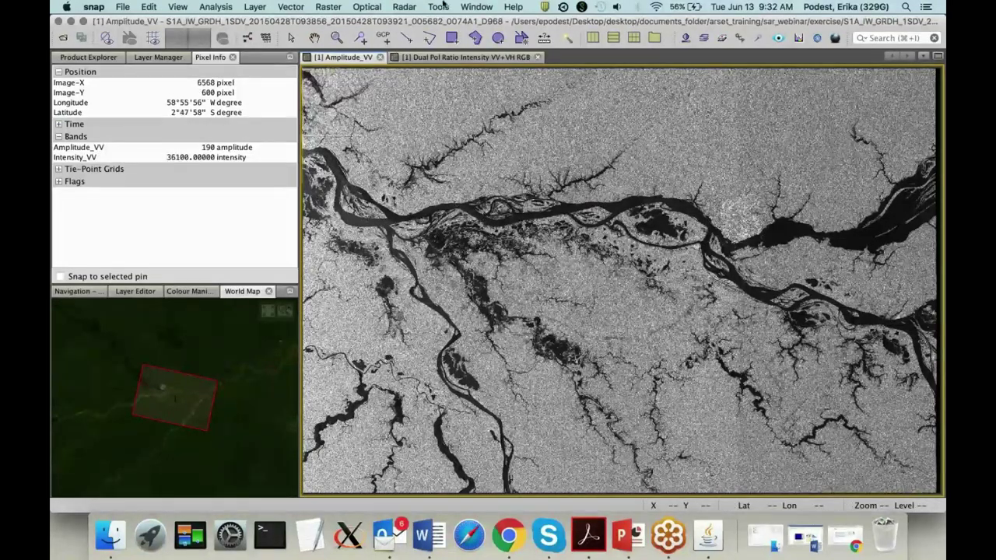
left_click(328, 7)
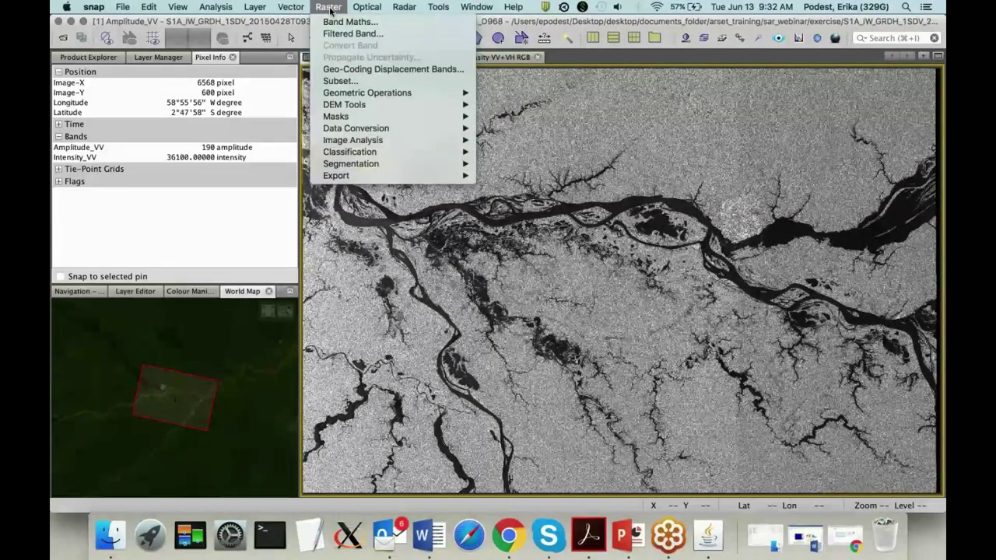
left_click(334, 81)
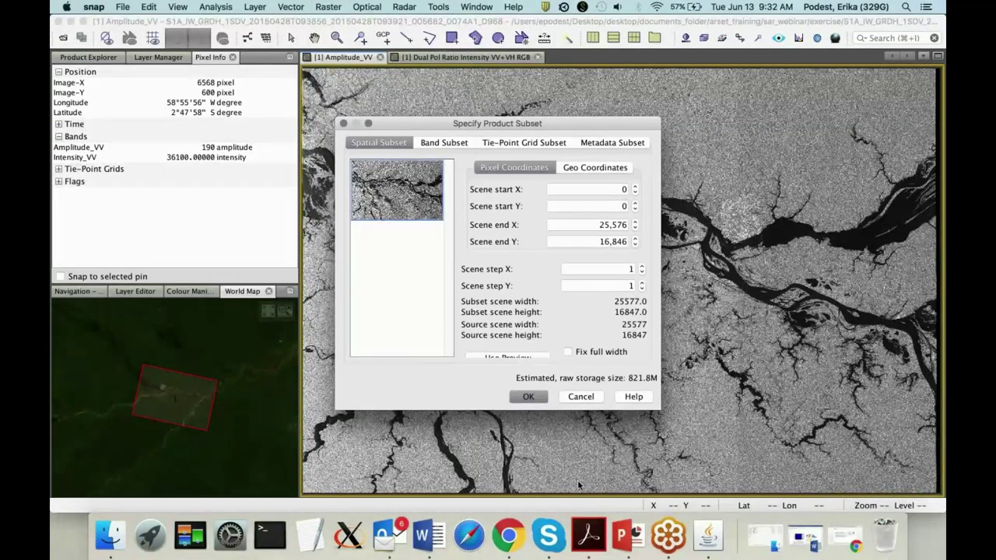
Switch to PowerPoint and go to slide 19, Data Preparation: Defining a Subset, to read the subset parameters.
left_click(629, 535)
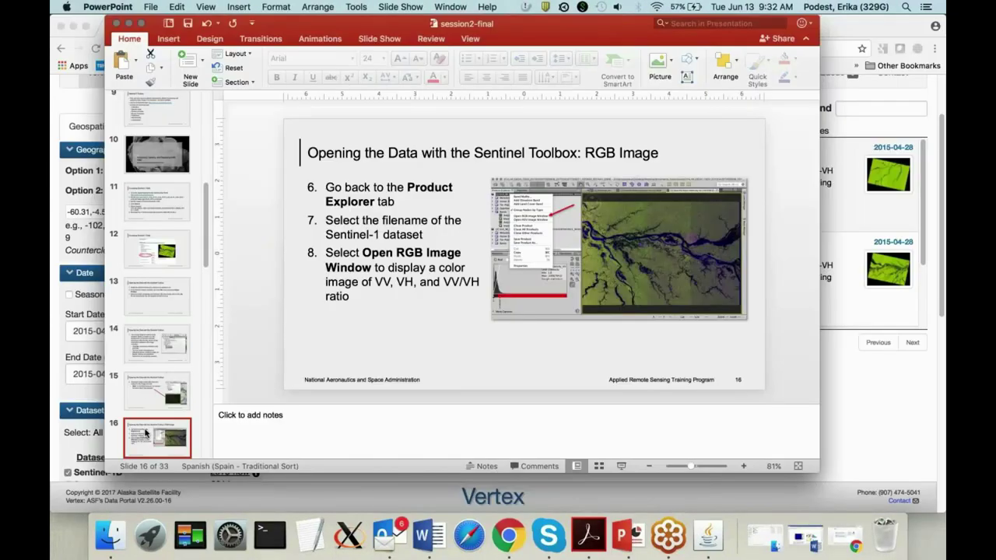
key("Down")
key("Down")
key("Down")
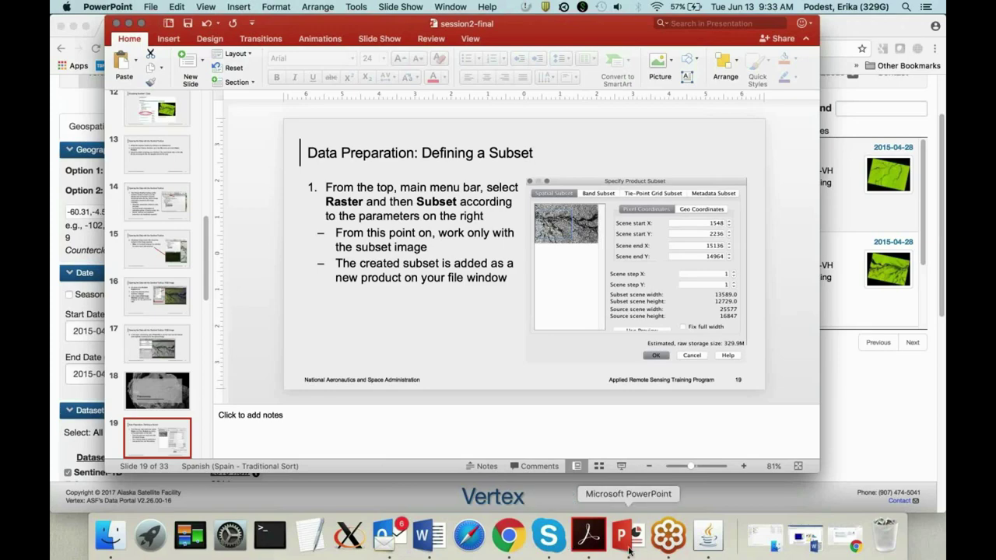
Switch back to SNAP and set the product subset's scene start to X 1548 and Y 2236.
left_click(698, 535)
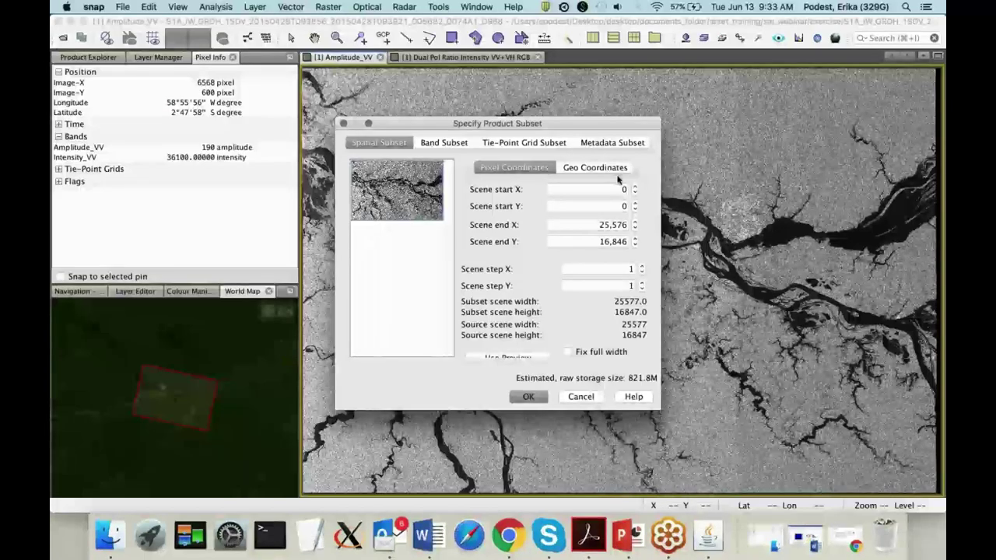
left_click(623, 189)
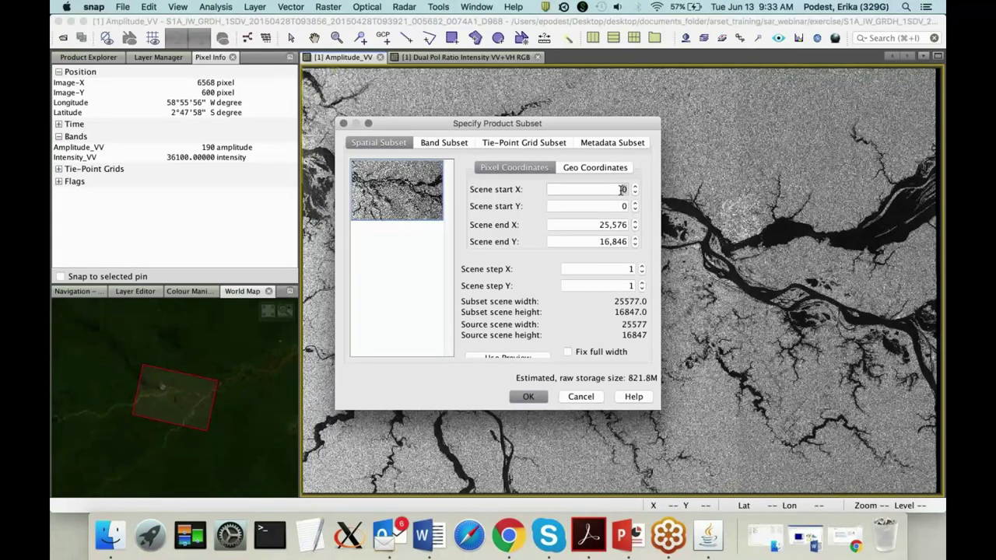
key("BackSpace")
type("548")
left_click(624, 207)
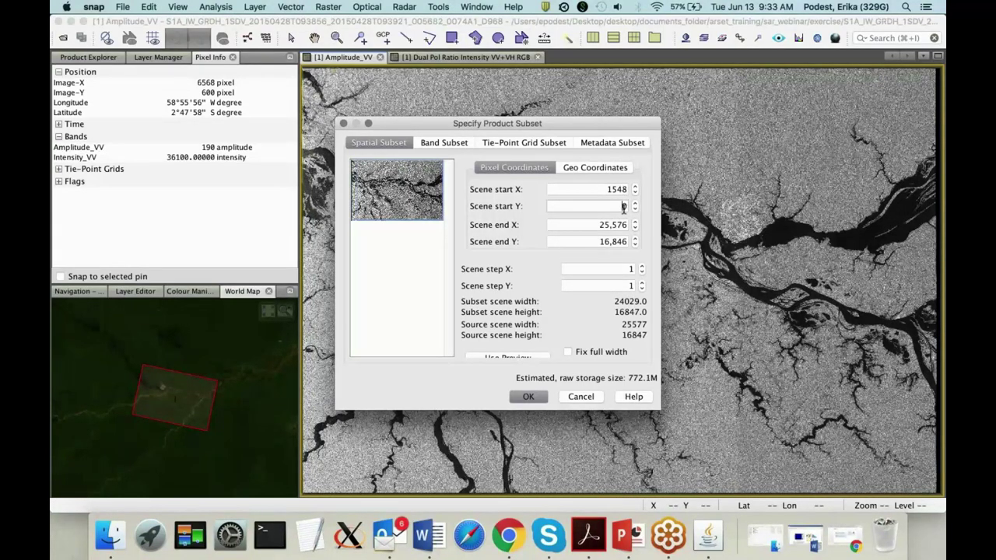
type("2236")
Set the subset's scene end to X 15136 and Y 14964 and create the subset.
left_click(616, 224)
double_click(615, 225)
type("1")
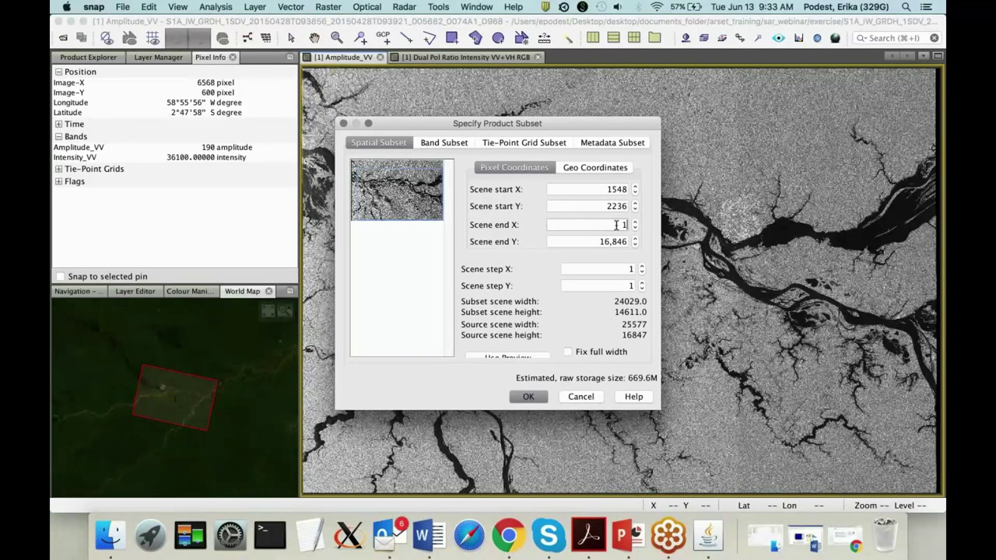
type("5136")
left_click(609, 242)
double_click(609, 242)
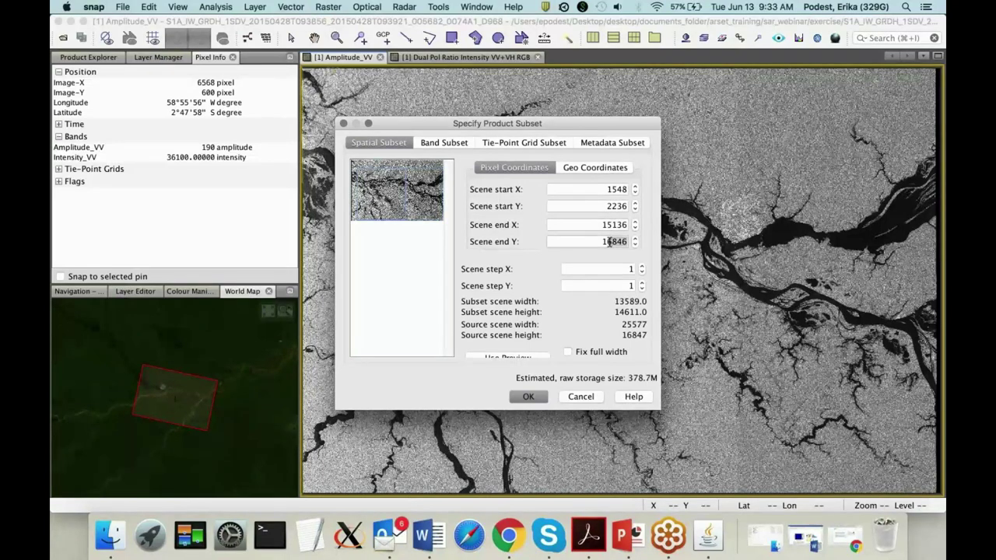
type("14964")
left_click(605, 271)
left_click(526, 397)
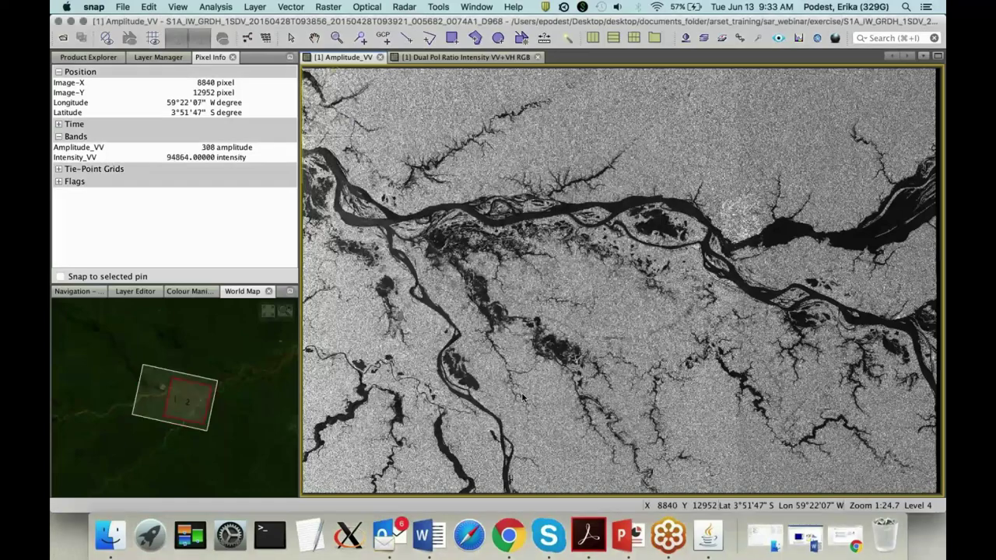
Show the list of open products, select the new subset product and read its full name.
left_click(84, 56)
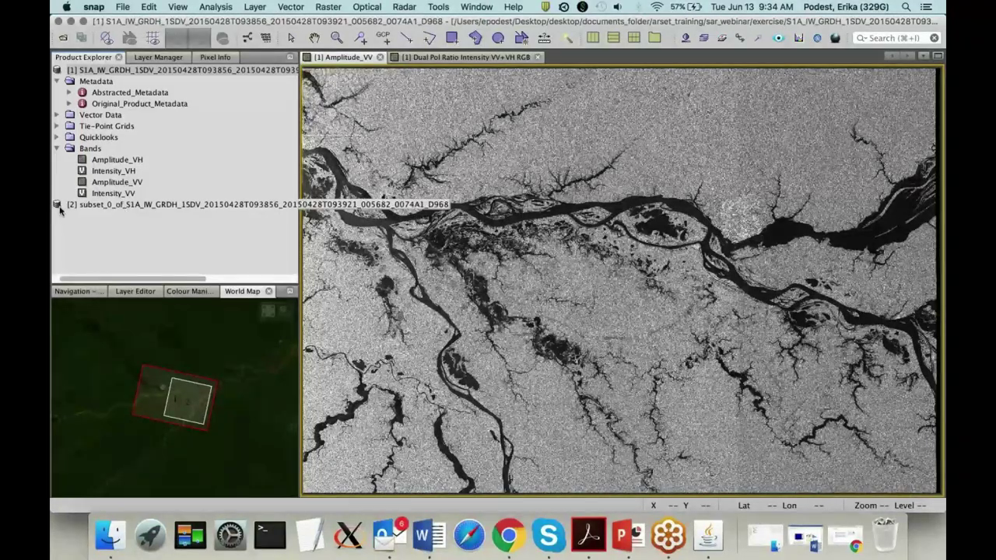
left_click(101, 206)
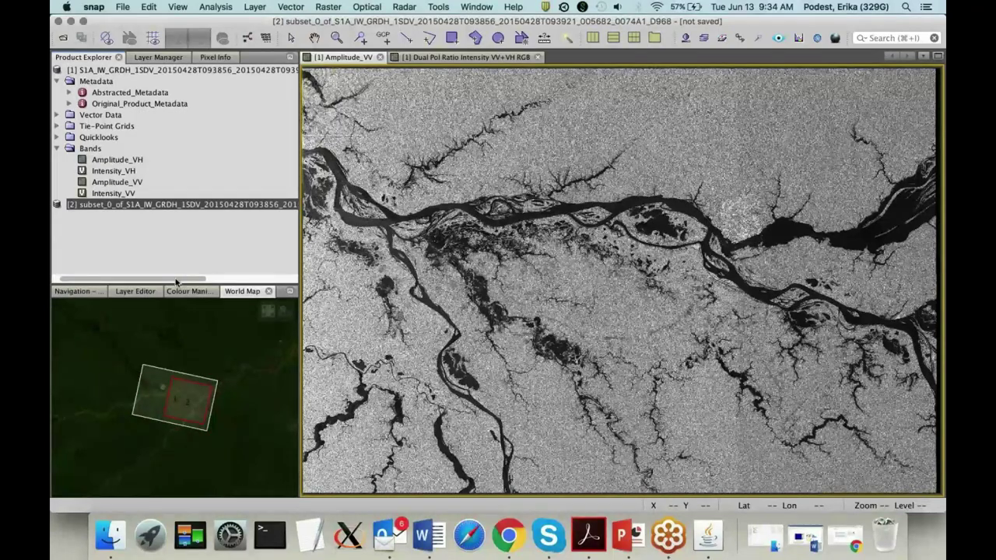
scroll(177, 282, "right", 10)
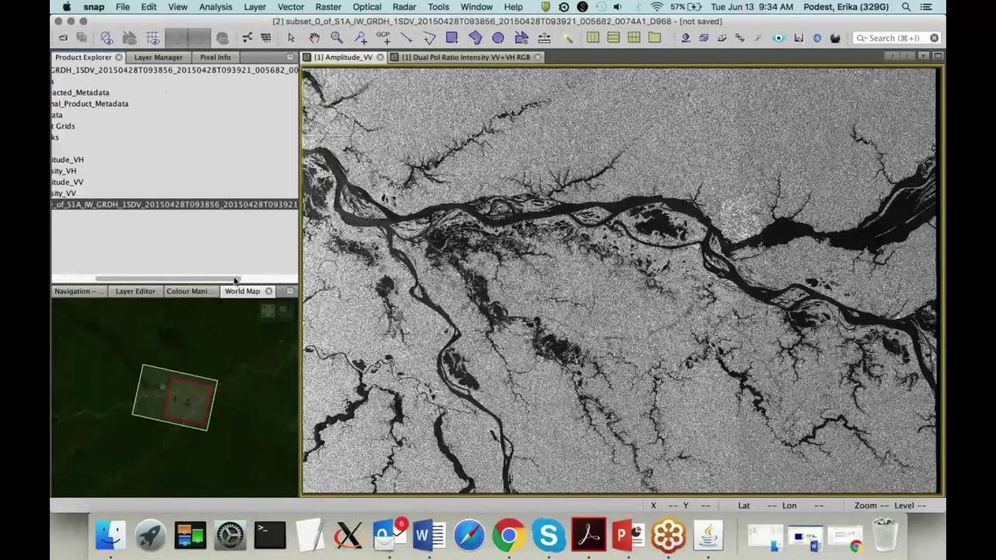
scroll(194, 274, "left", 10)
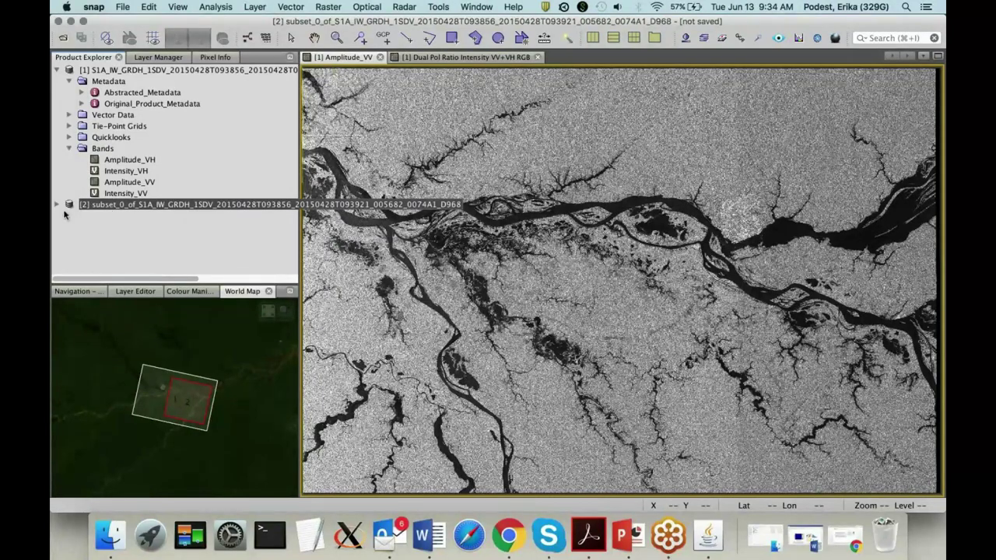
Open the subset's Amplitude_VV band and close the original product's RGB and Amplitude_VV image views.
left_click(57, 70)
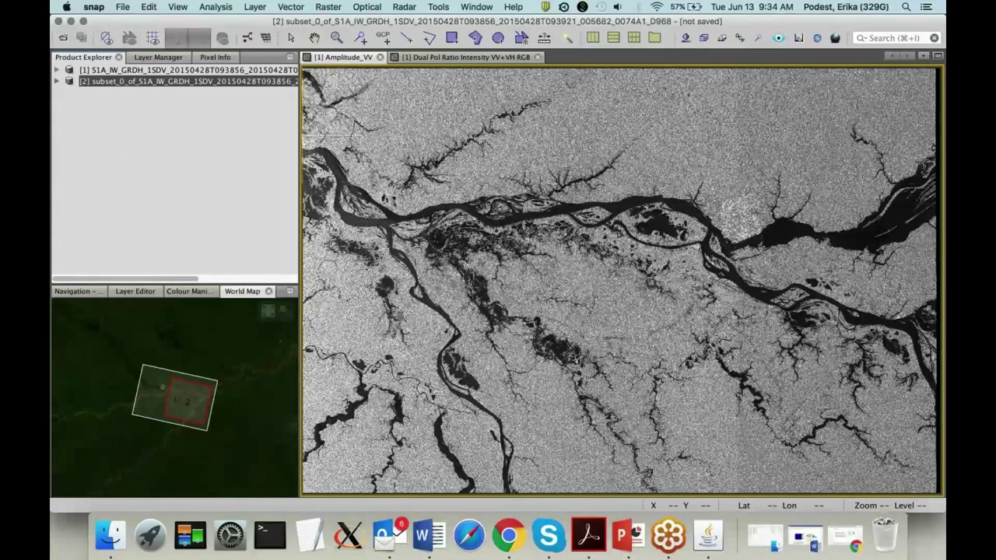
left_click(57, 81)
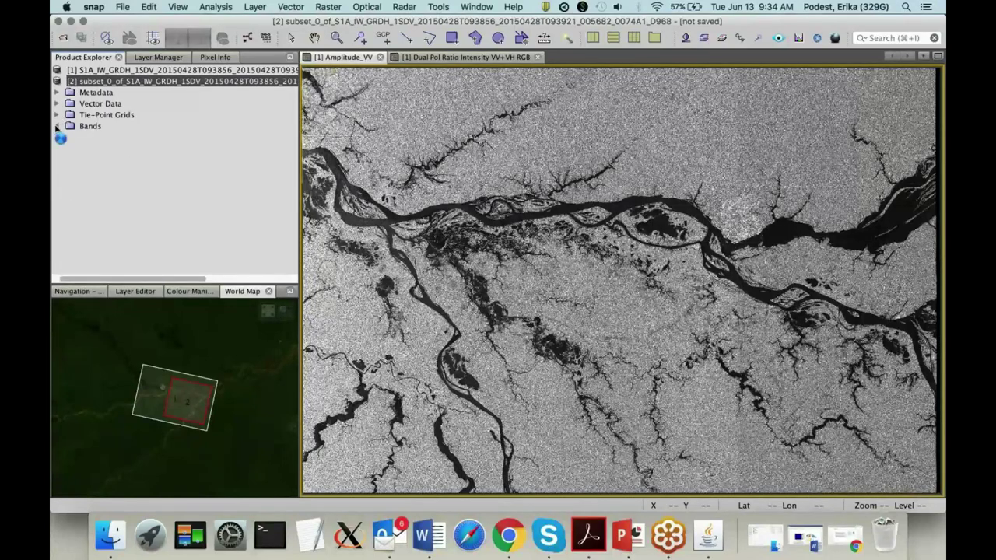
left_click(57, 126)
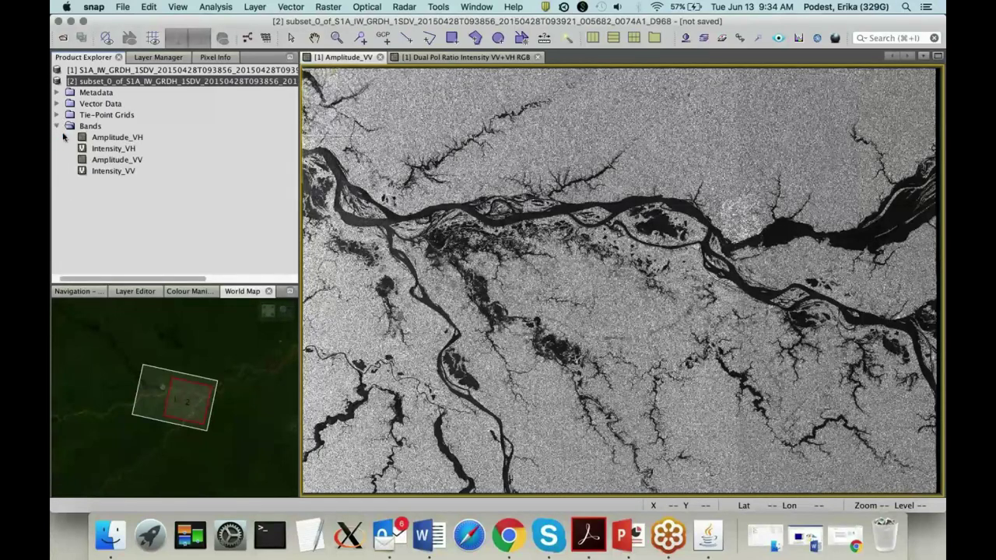
double_click(111, 161)
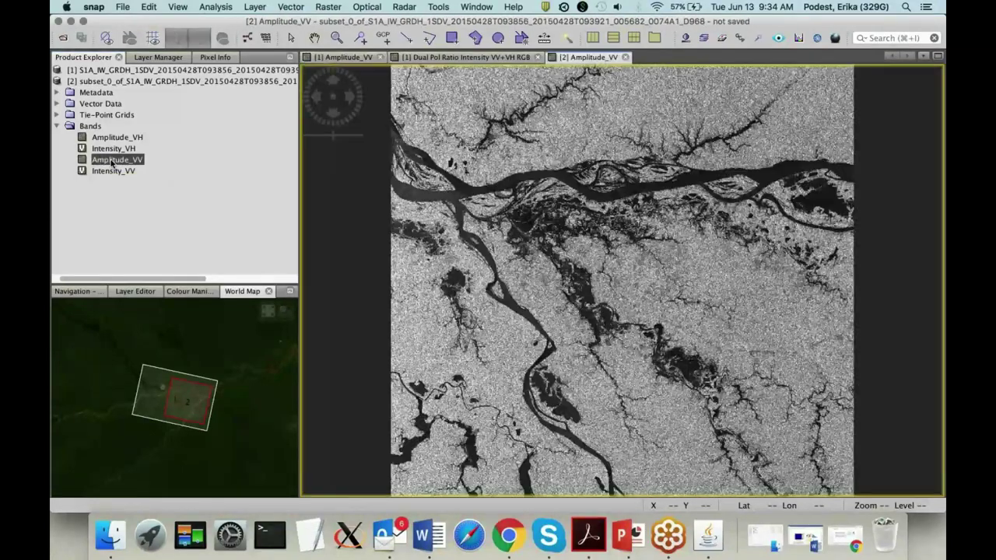
left_click(539, 58)
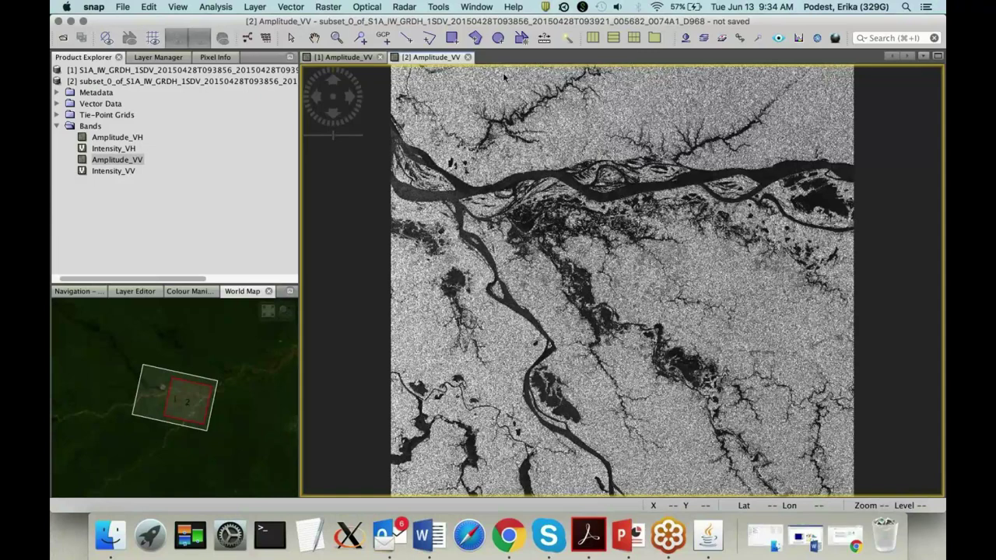
left_click(380, 57)
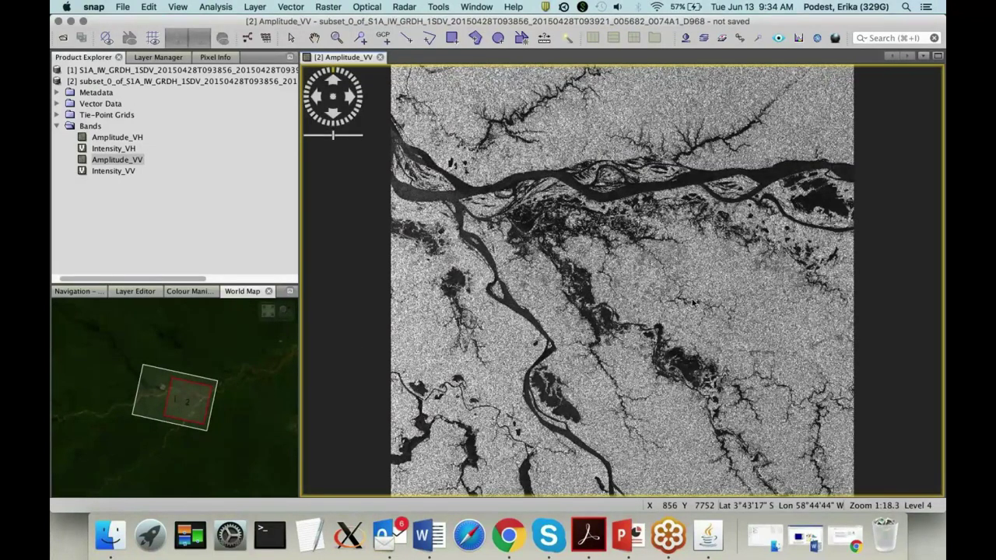
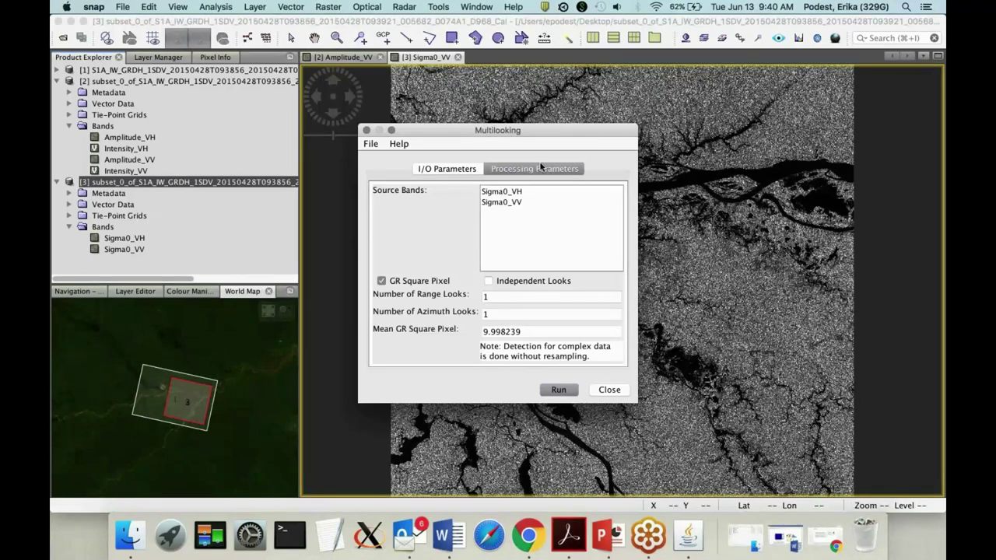
Set the number of range looks to 6 and run Multilooking on the calibrated subset.
double_click(504, 296)
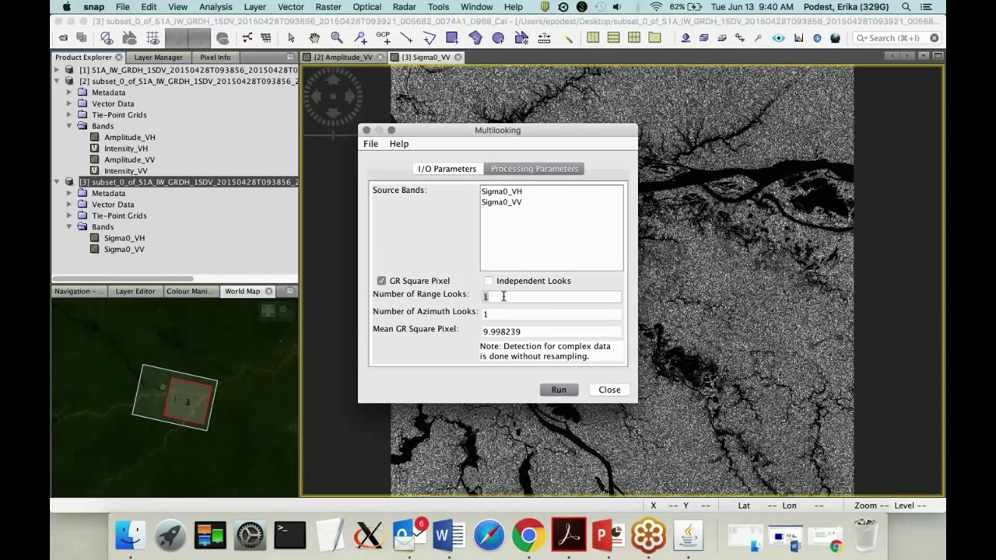
type("6")
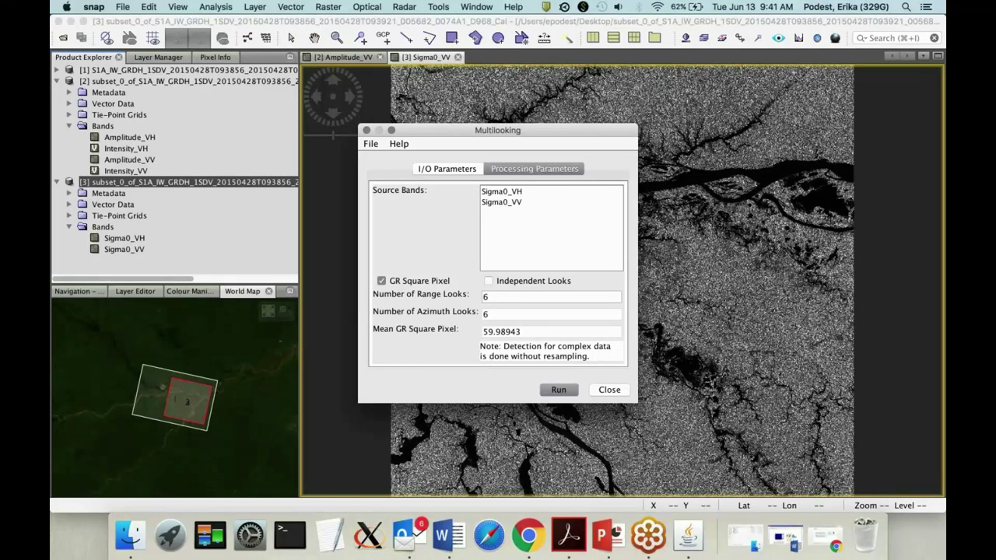
left_click(561, 390)
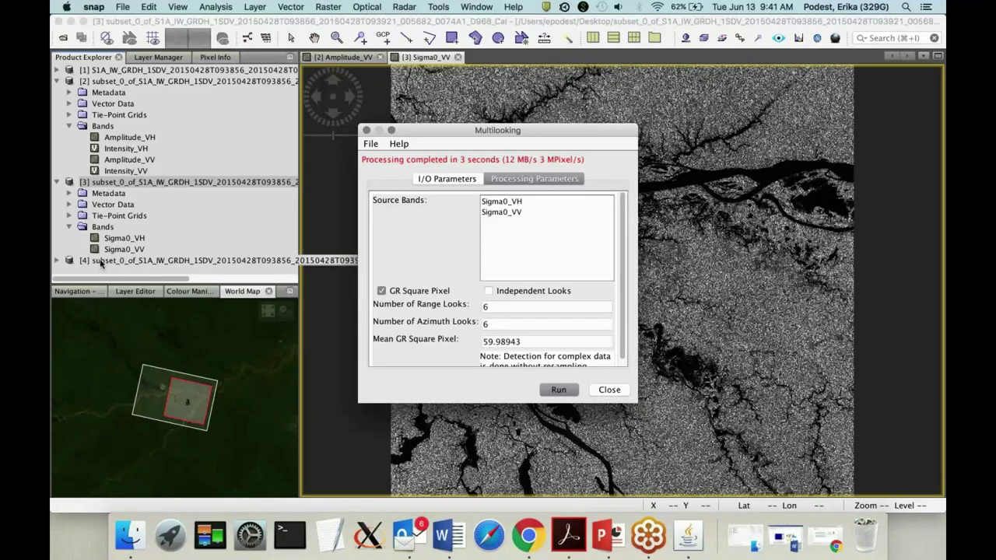
Select and expand the newly created multilooked product and read its full name.
left_click(101, 263)
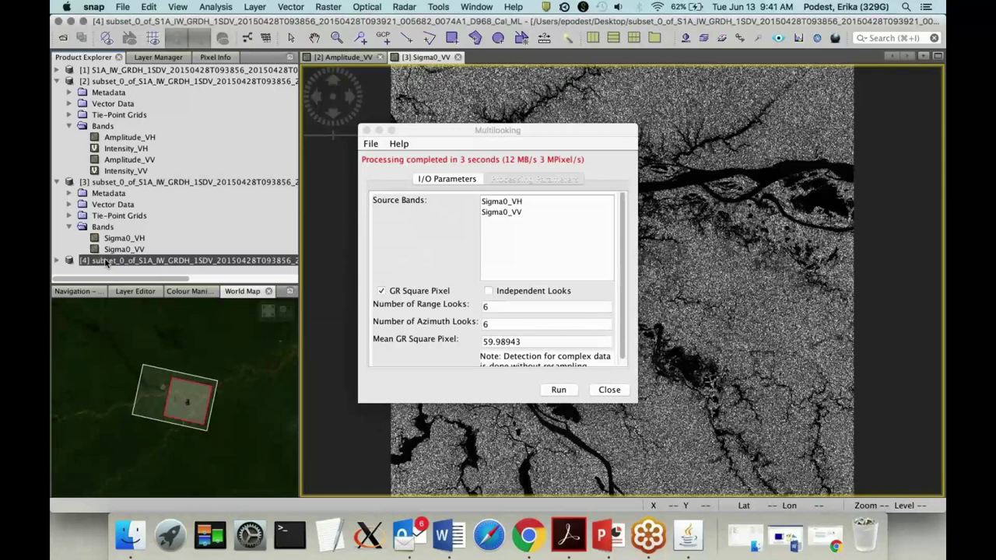
left_click(57, 260)
scroll(152, 273, "right", 3)
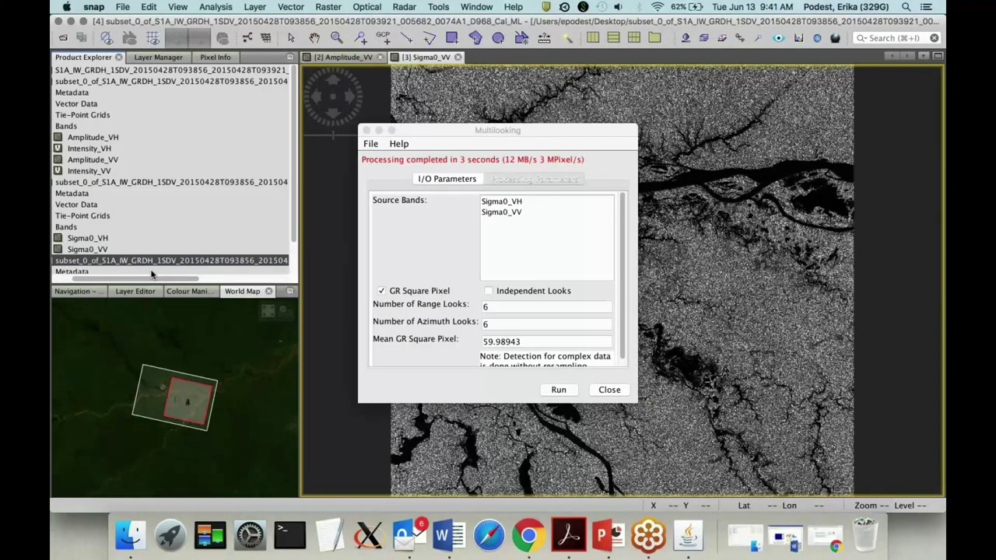
scroll(152, 274, "right", 5)
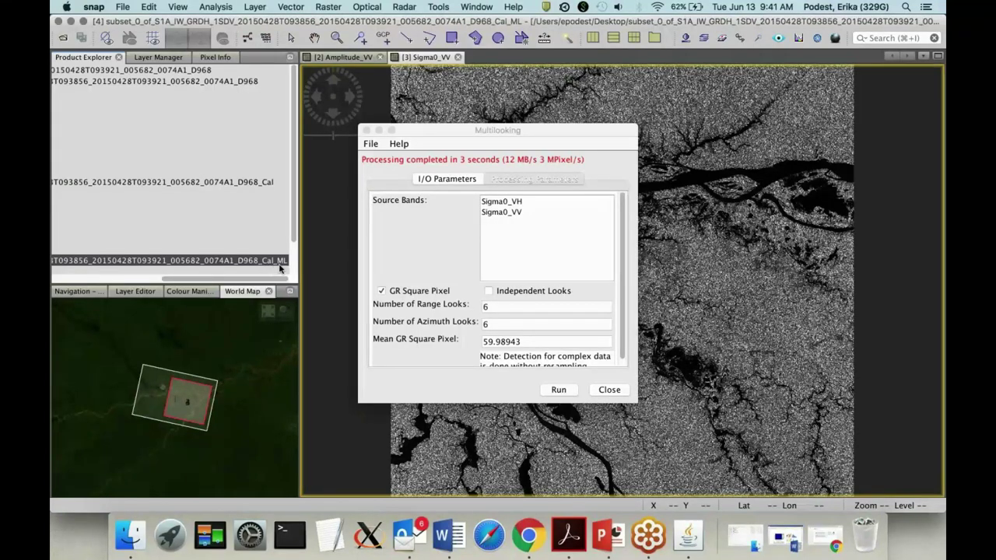
scroll(267, 283, "left", 10)
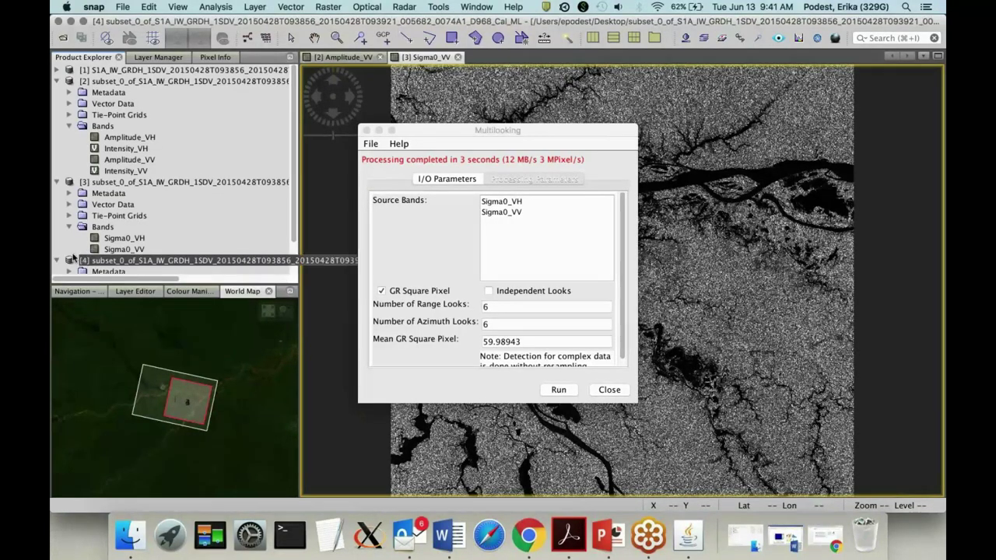
Close the Multilooking dialog and open the multilooked product's Sigma0_VV band as an image.
left_click(620, 392)
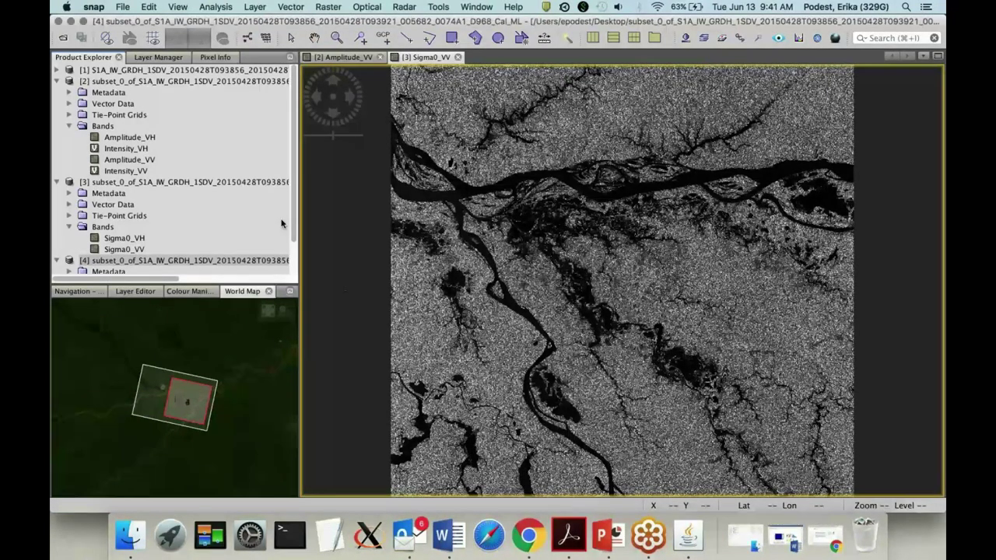
left_click_drag(294, 224, 296, 268)
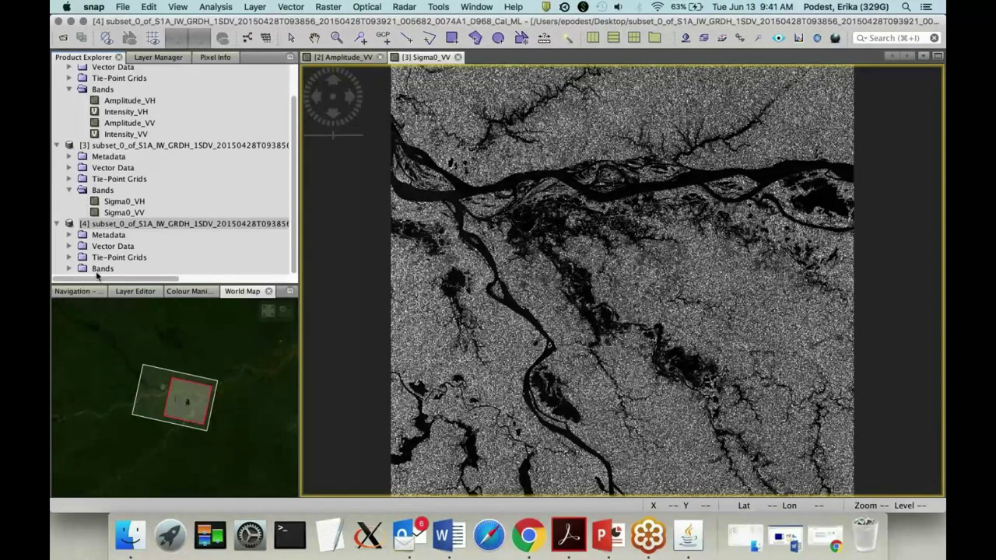
double_click(97, 271)
left_click_drag(296, 234, 288, 278)
left_click(133, 268)
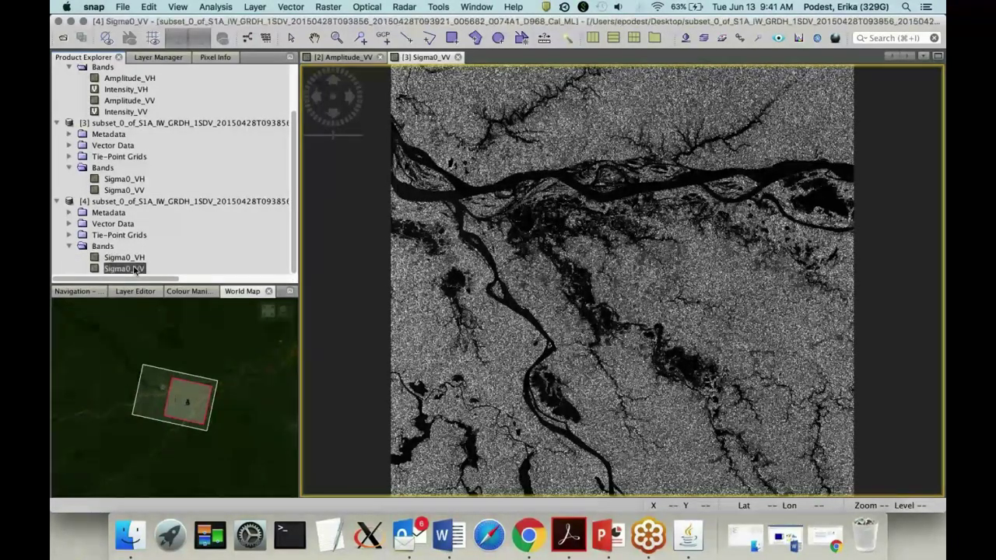
double_click(133, 268)
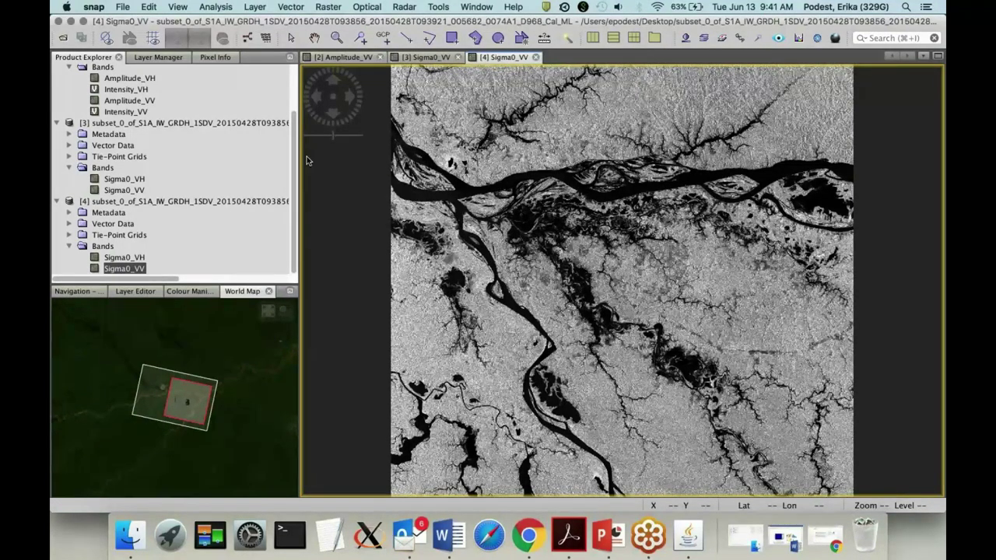
Compare the calibrated product's Sigma0_VV image with the multilooked one.
left_click(358, 160)
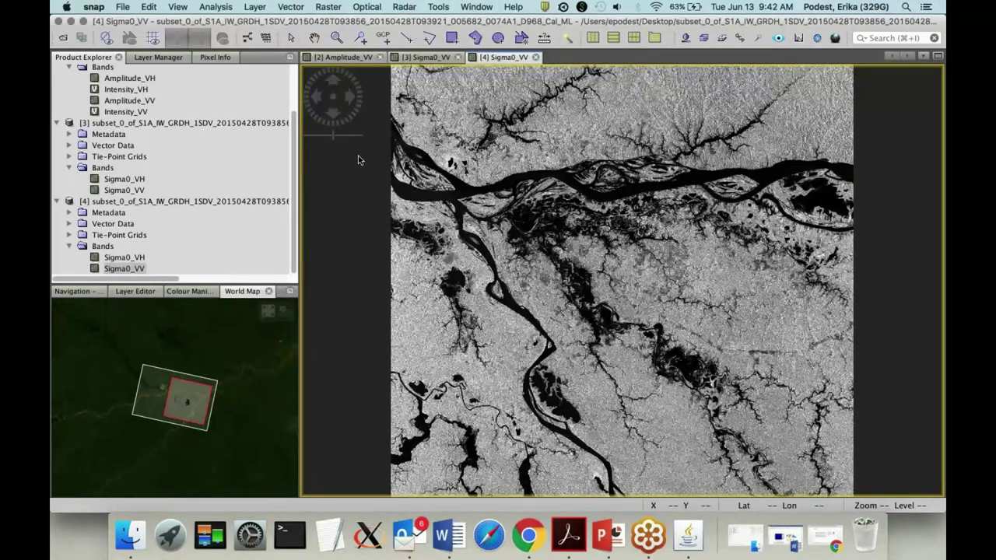
left_click(433, 58)
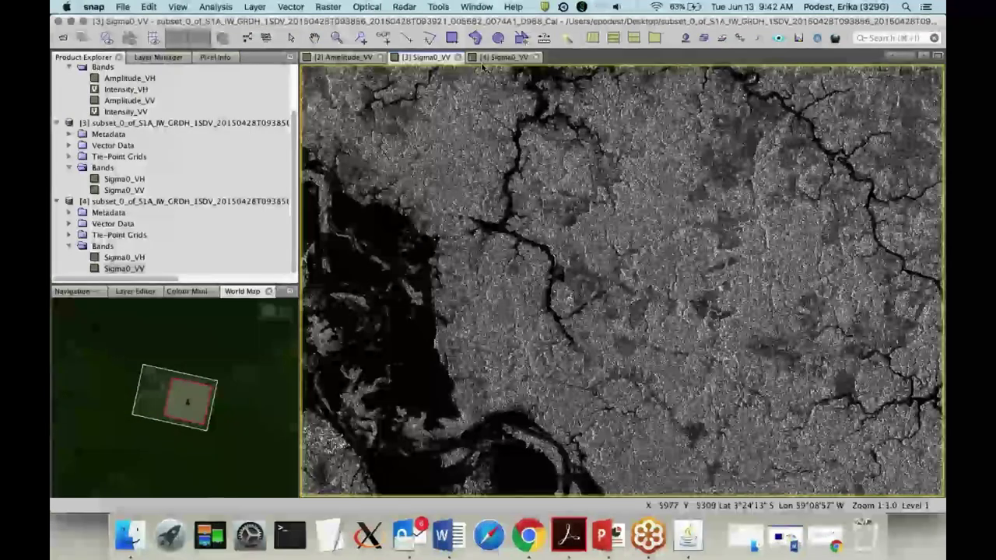
left_click(506, 58)
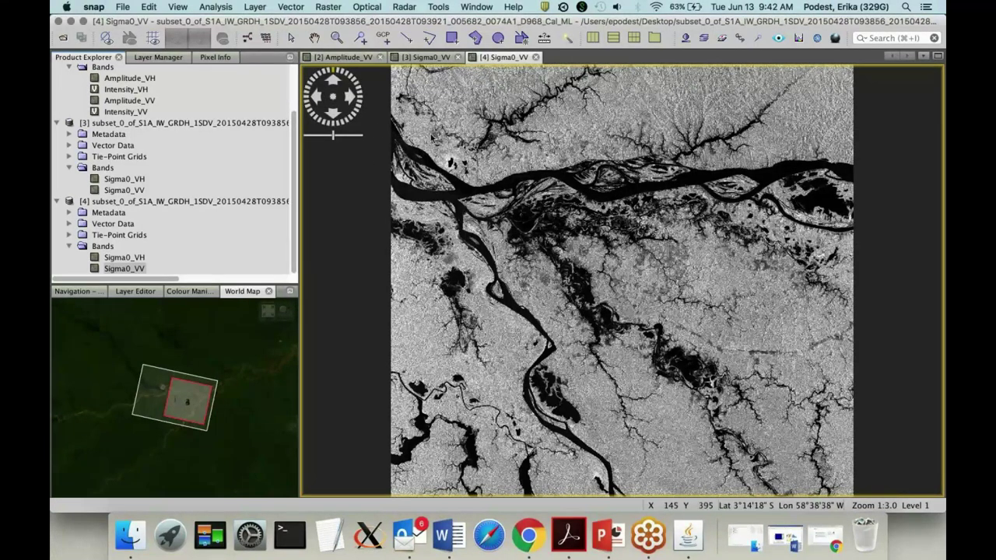
Open the Single Product Speckle Filter for the multilooked product and review the available filter types.
left_click(409, 10)
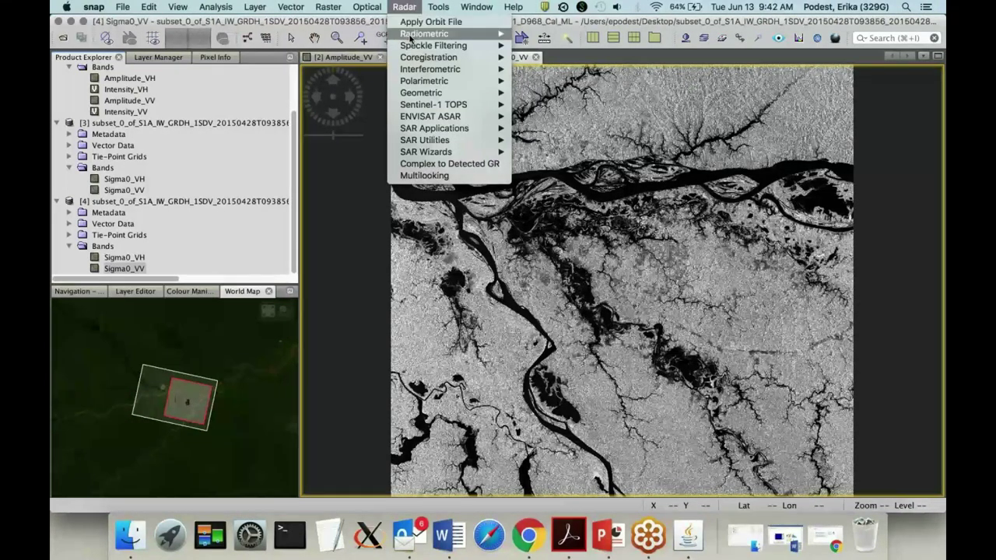
mouse_move(411, 47)
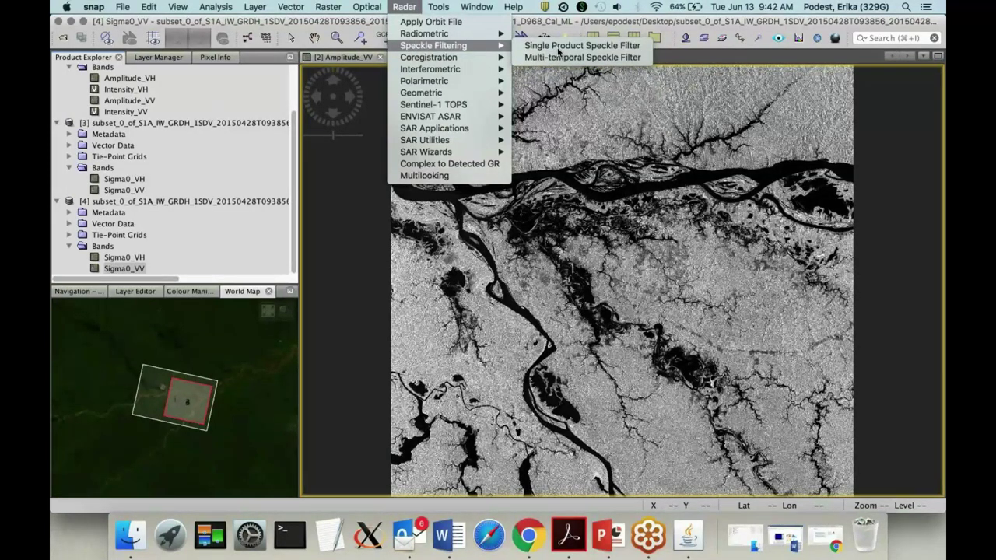
left_click(558, 47)
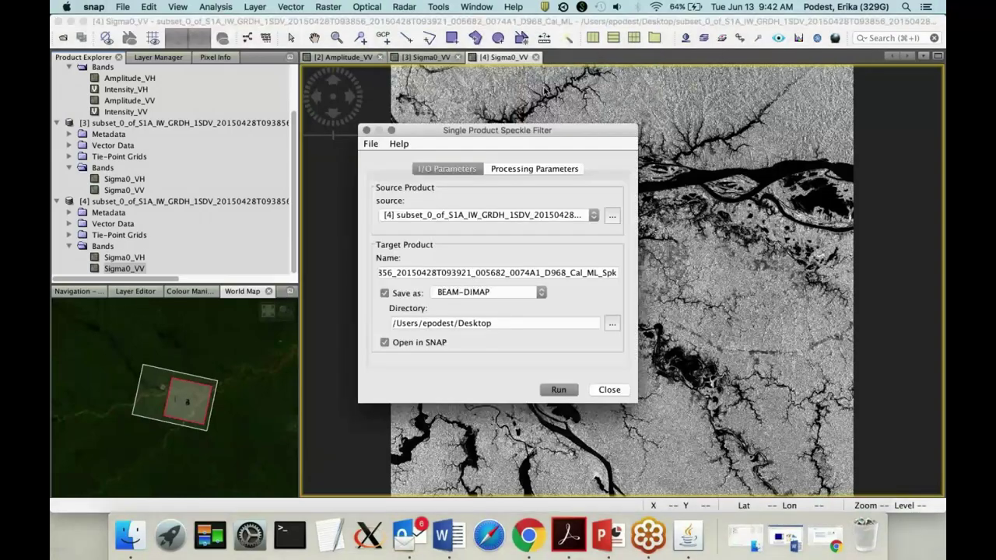
left_click(514, 171)
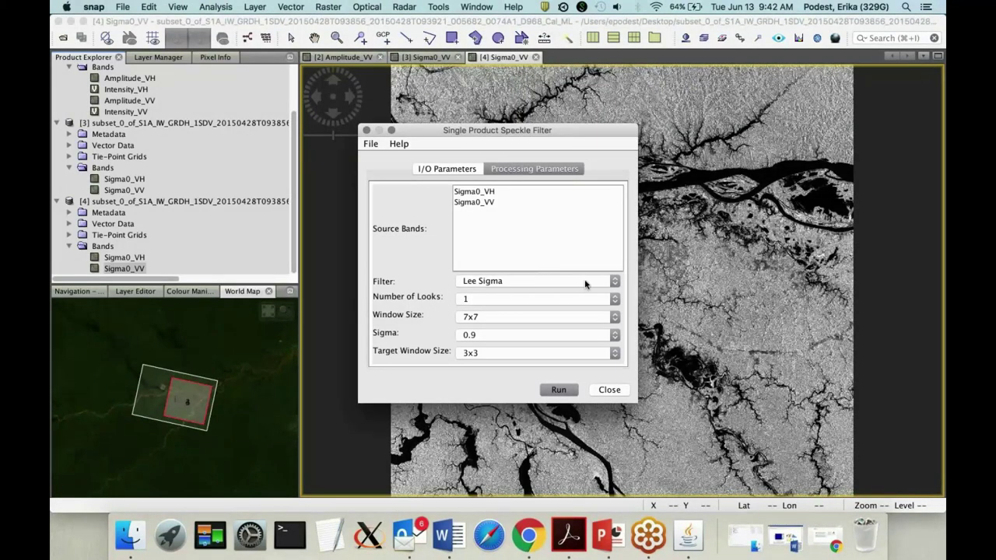
left_click(615, 281)
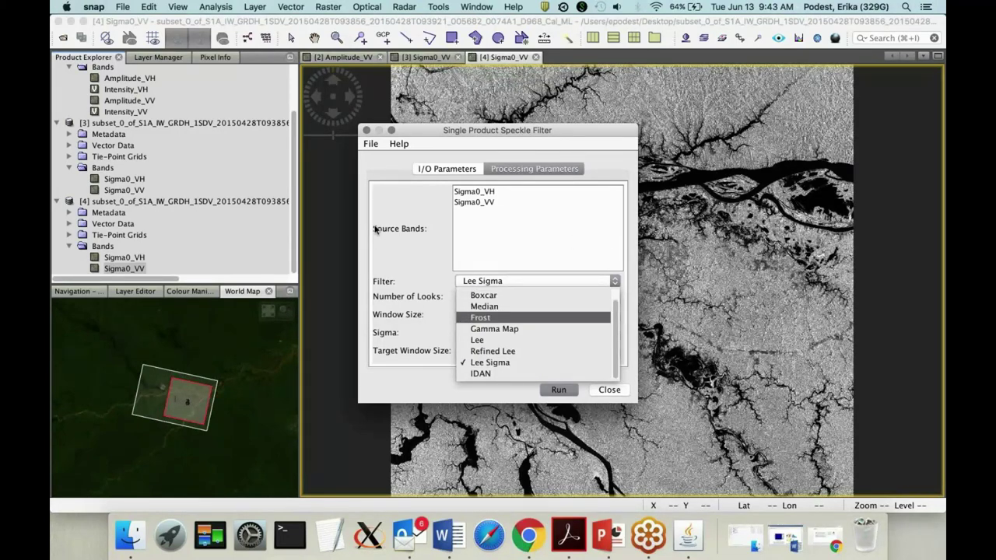
left_click(409, 235)
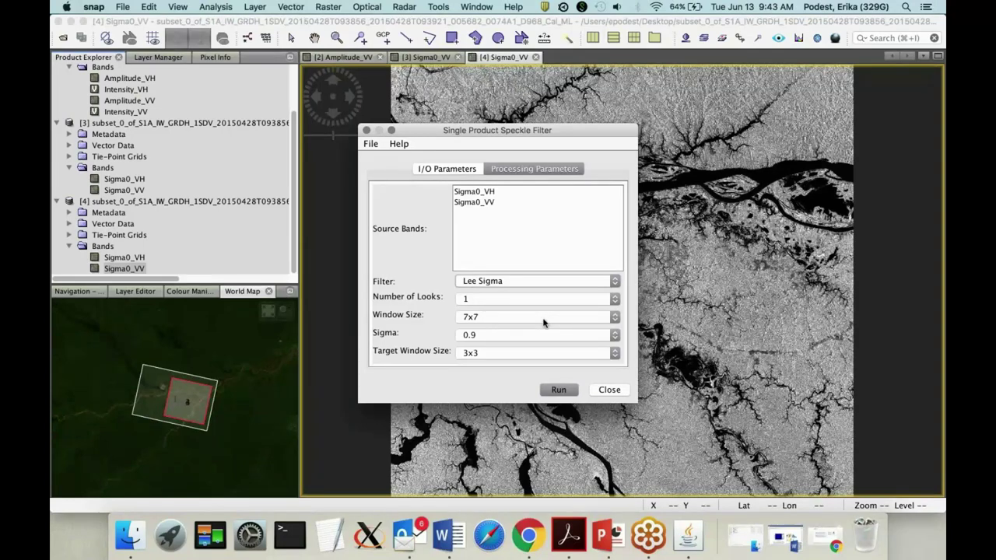
Review the speckle filter's window size choices and close the dialog without running the filter.
left_click(614, 319)
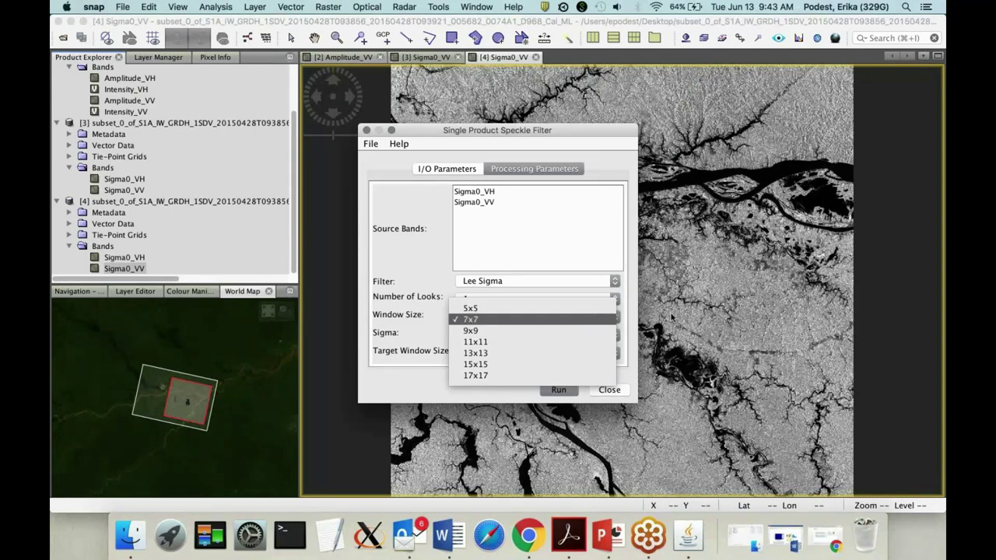
left_click(643, 319)
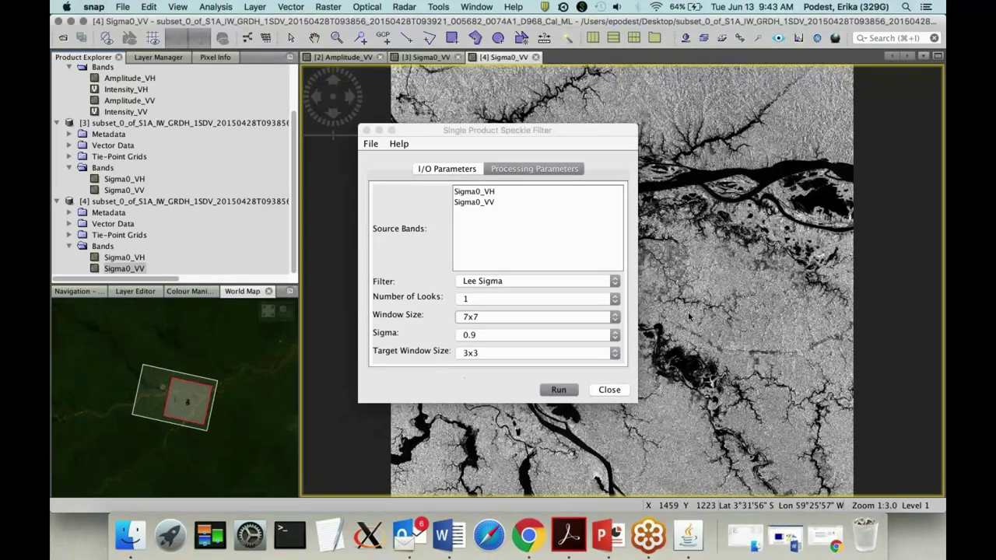
left_click(610, 318)
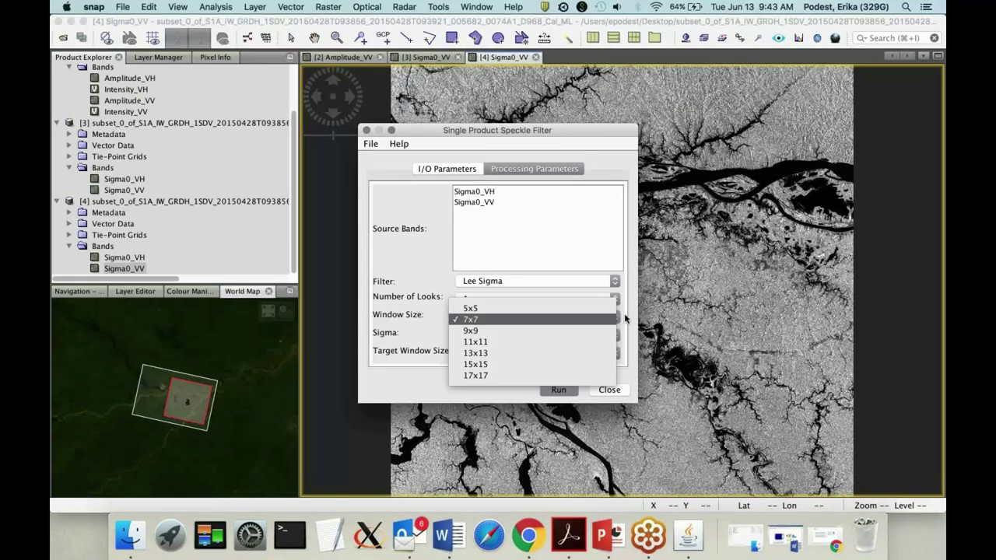
left_click(625, 318)
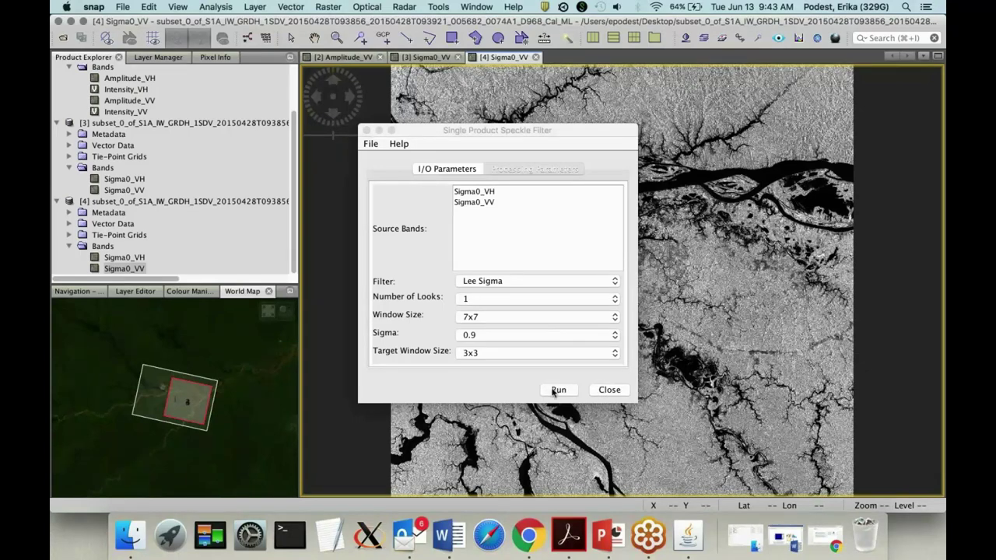
left_click(598, 391)
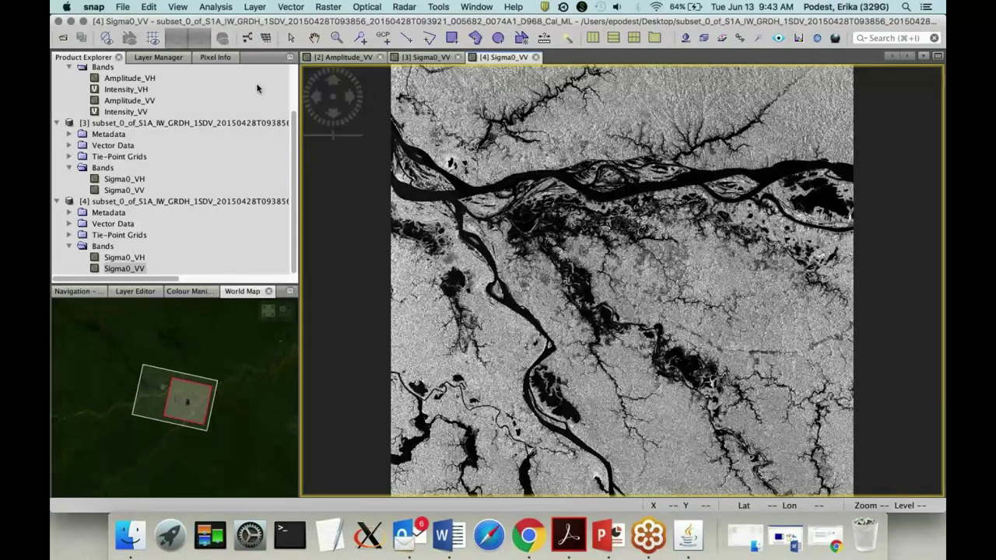
Select the multilooked product and open Range-Doppler Terrain Correction for it.
left_click(187, 204)
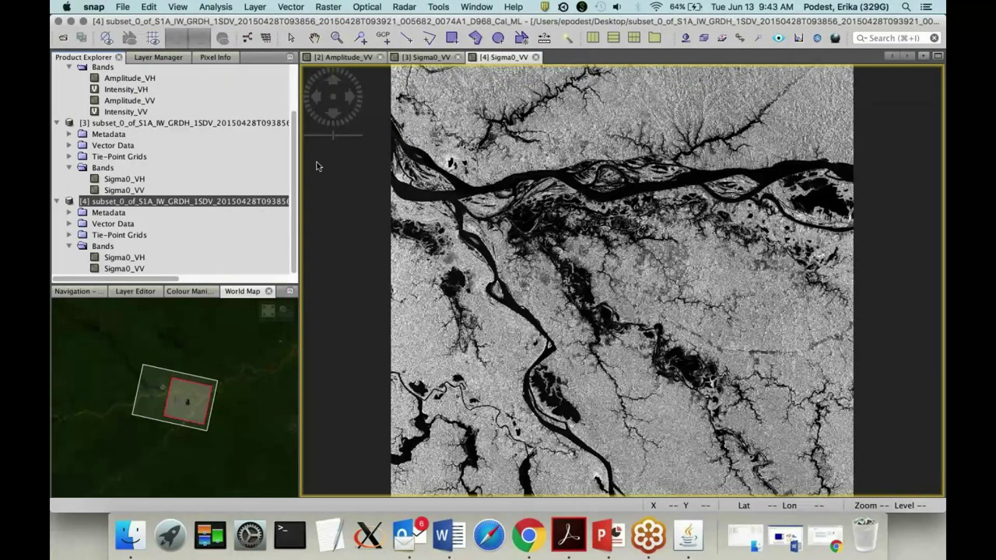
left_click(335, 112)
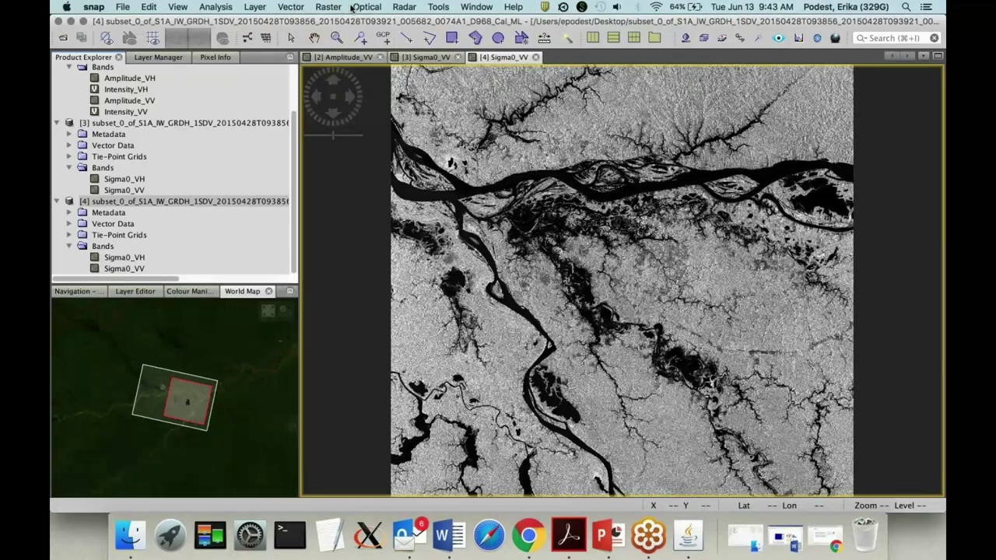
left_click(405, 8)
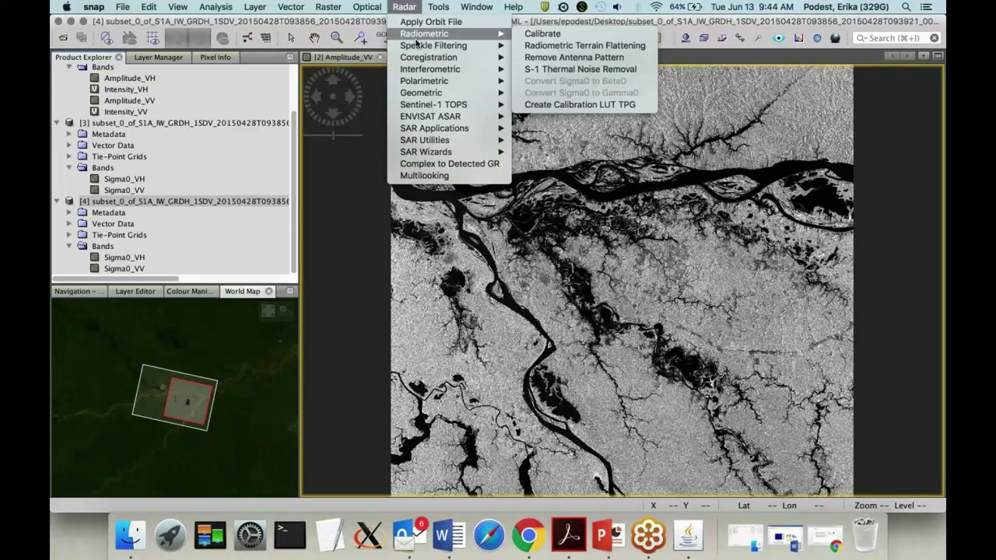
mouse_move(451, 37)
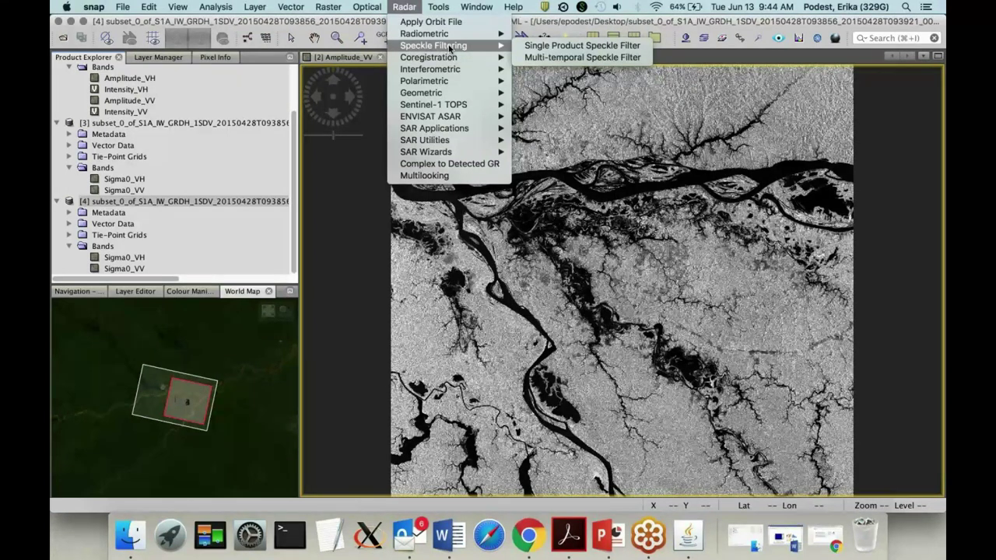
mouse_move(435, 93)
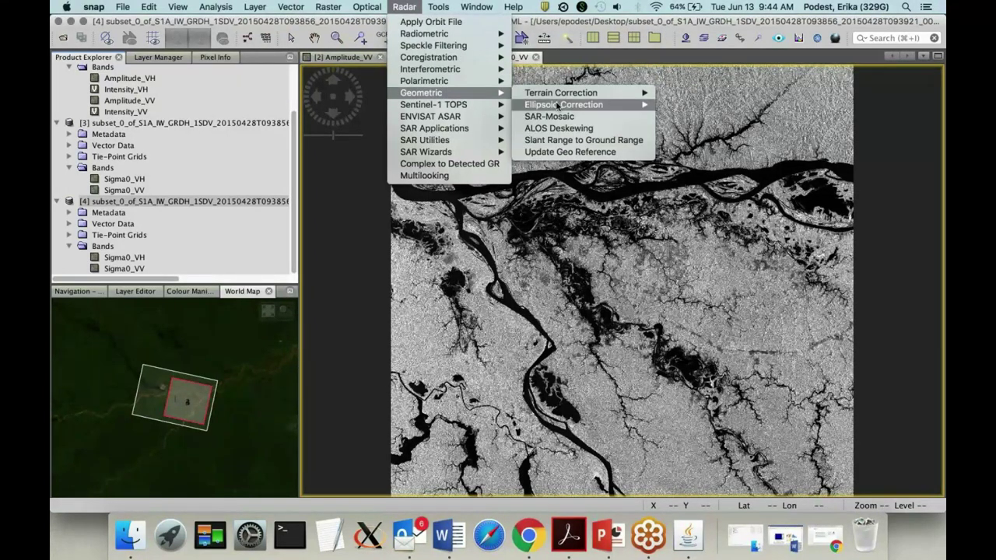
mouse_move(590, 95)
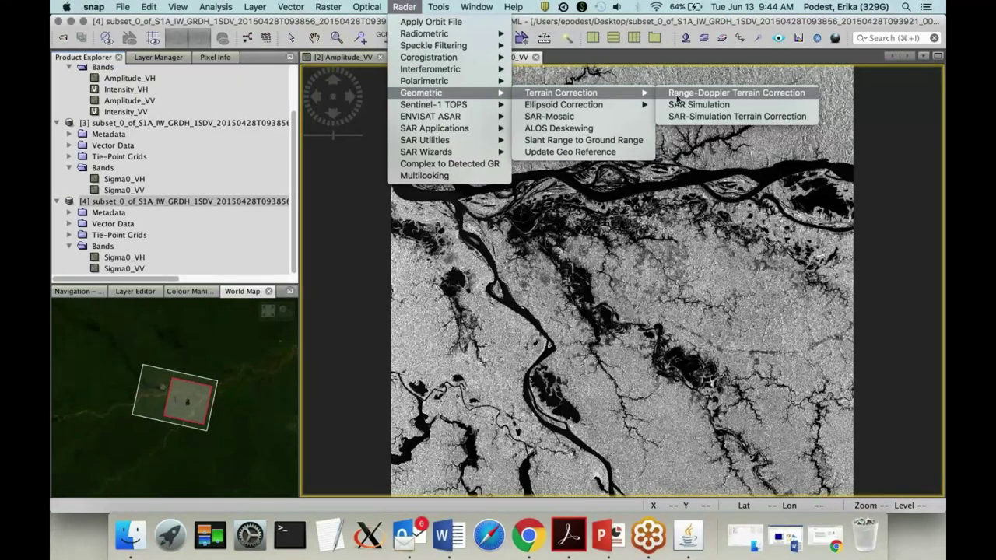
left_click(678, 94)
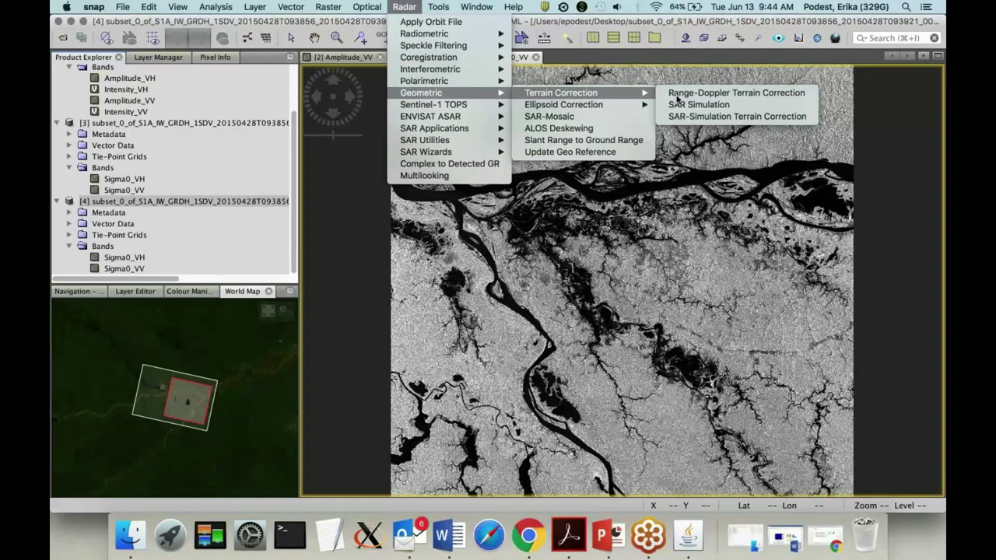
left_click(678, 94)
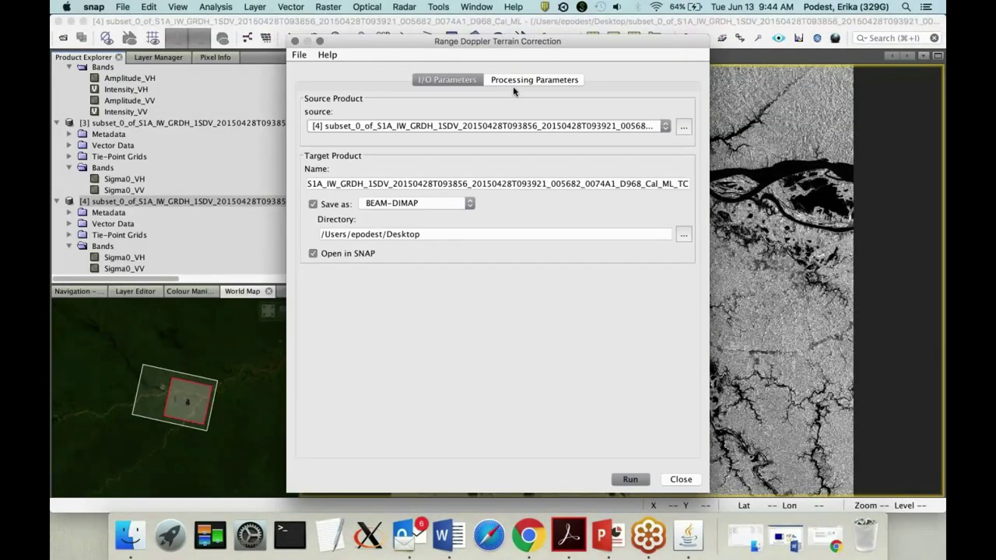
Review the elevation model choices, run the terrain correction with SRTM 3Sec (Auto Download), and close the dialog.
left_click(545, 81)
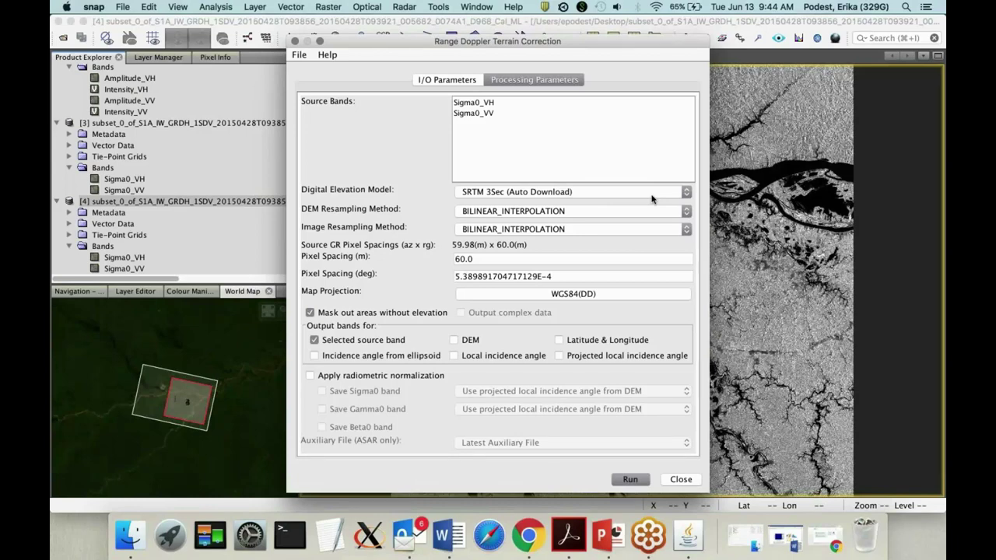
left_click(688, 193)
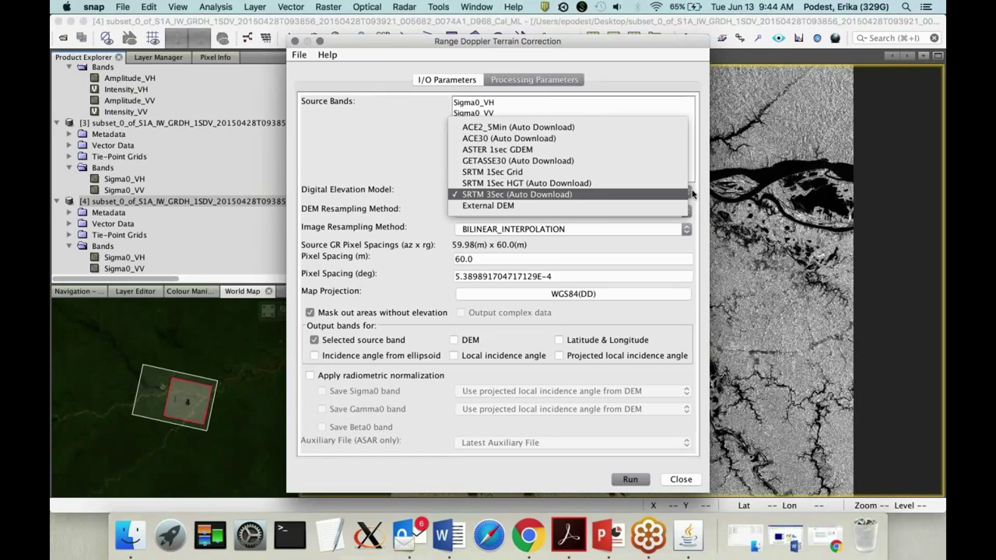
left_click(696, 190)
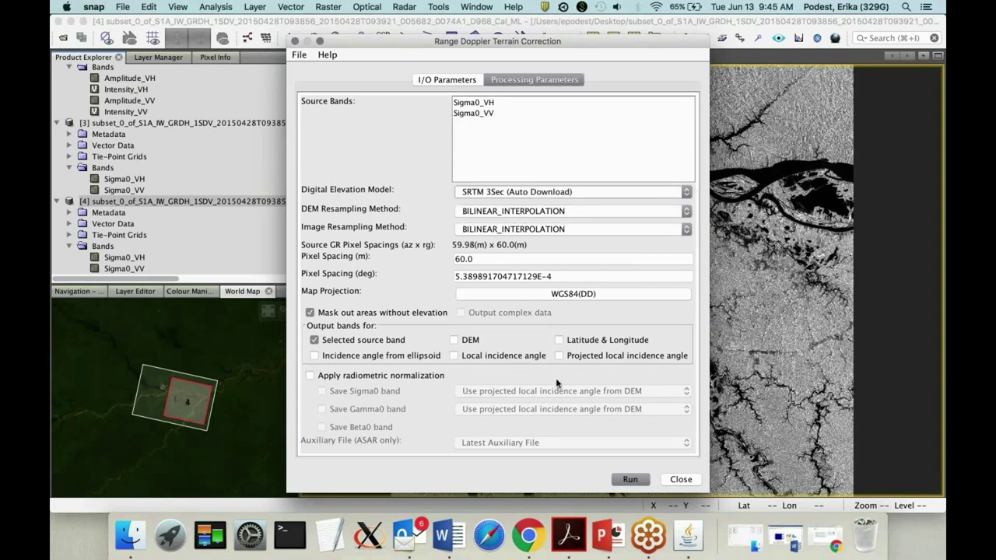
left_click(631, 480)
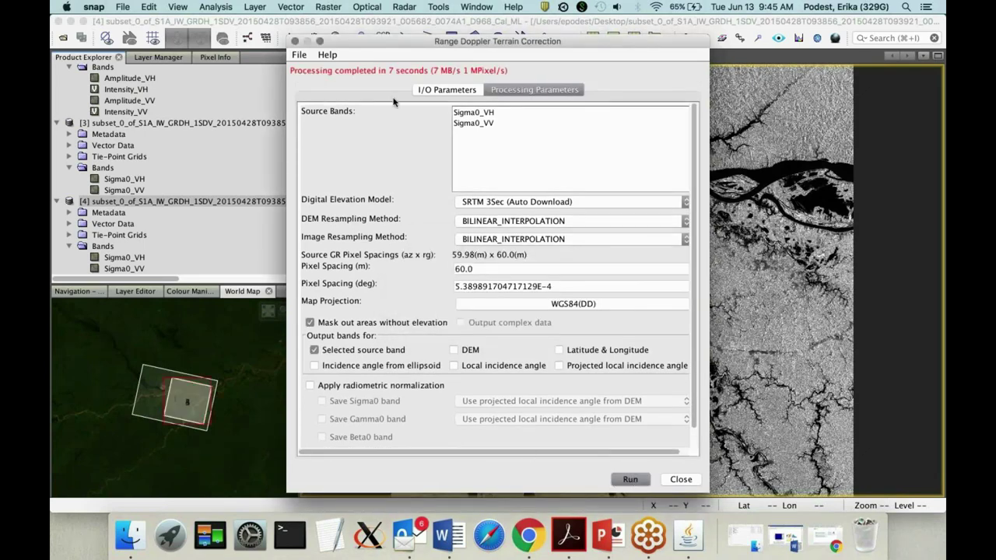
left_click(677, 479)
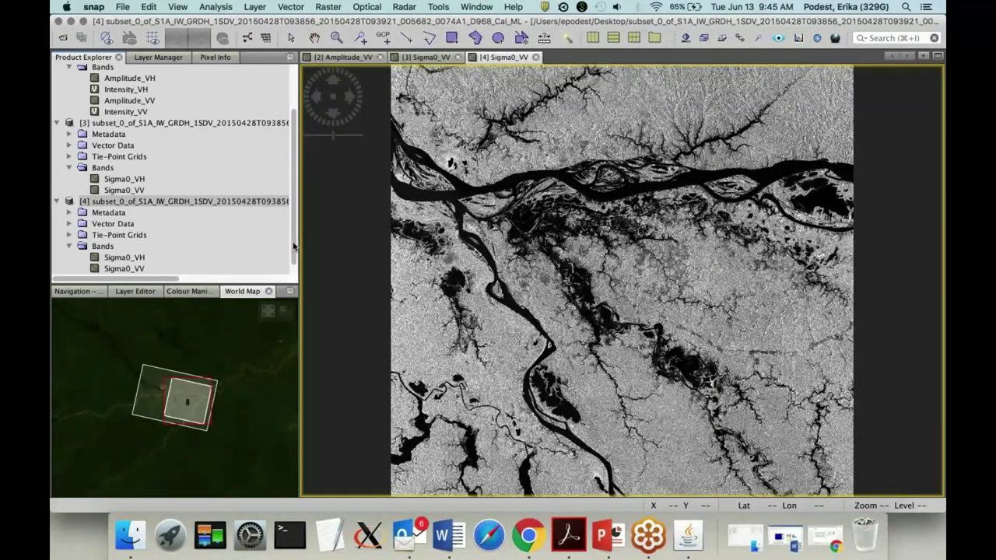
Select the new terrain-corrected product and read its full name in the product list.
left_click(200, 213)
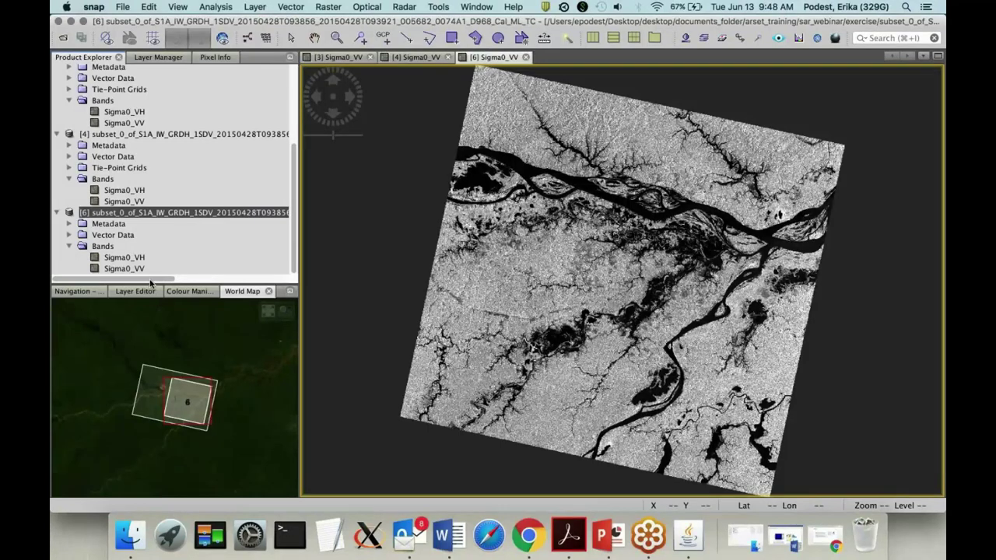
left_click_drag(154, 281, 278, 274)
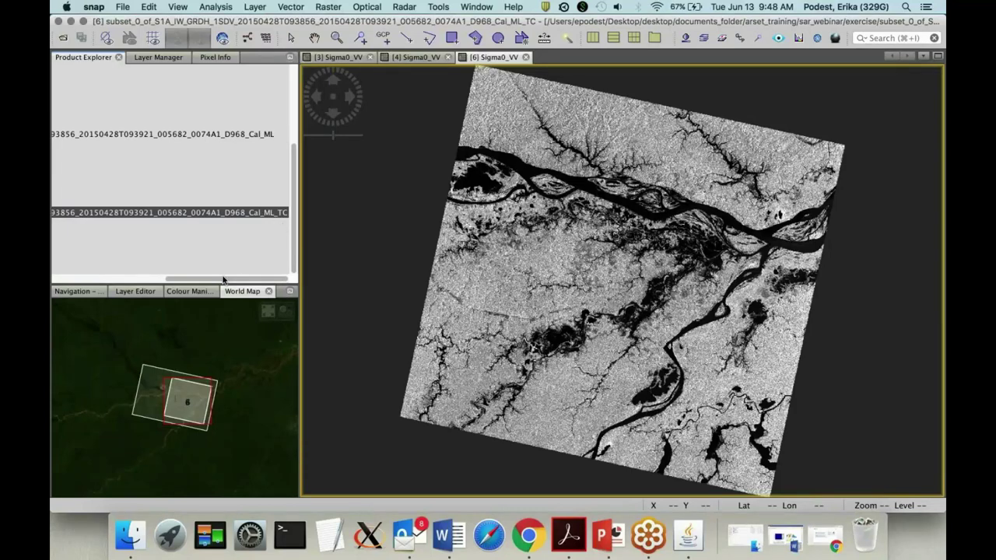
left_click_drag(223, 279, 110, 279)
left_click(333, 209)
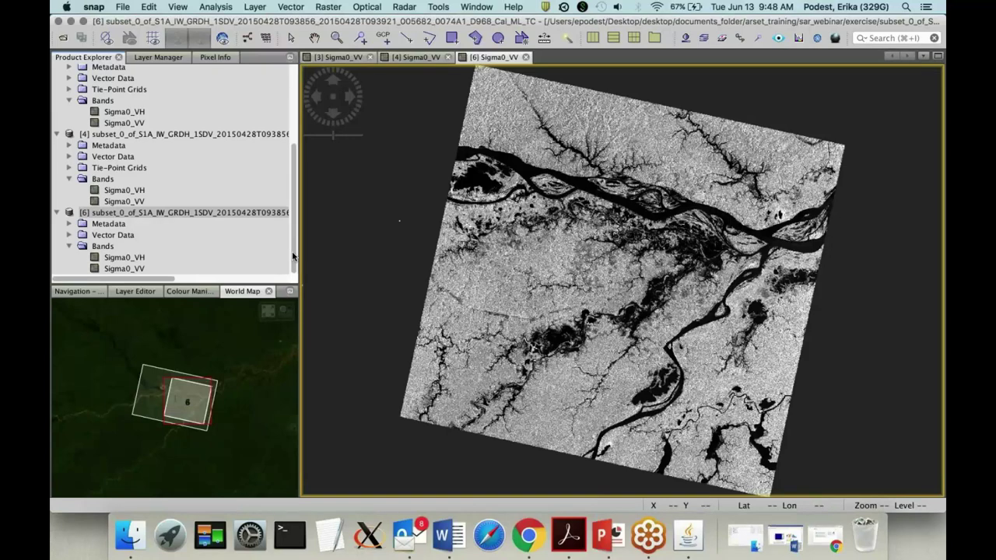
right_click(138, 269)
left_click(251, 227)
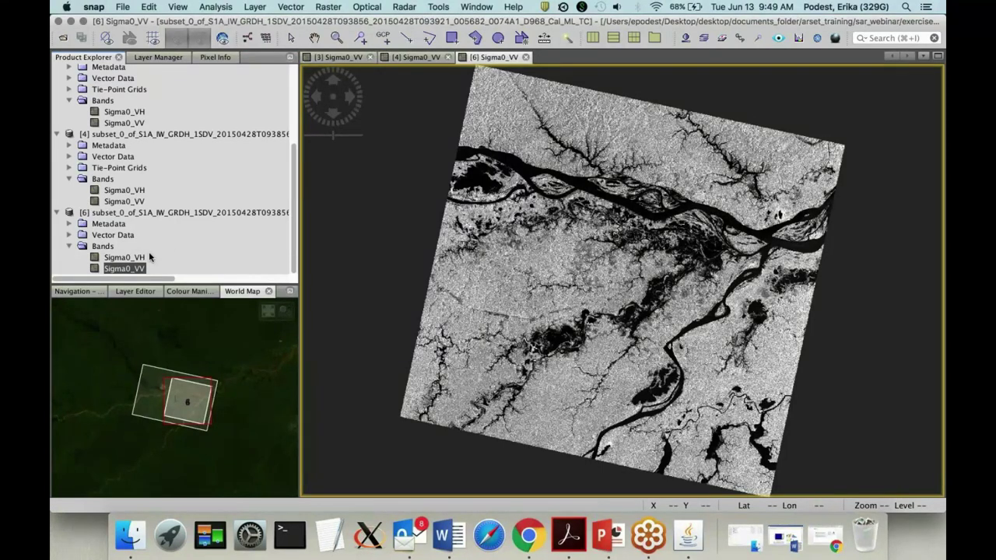
right_click(131, 270)
Convert the terrain-corrected product's Sigma0_VH band from linear to dB as a new virtual band.
left_click(137, 258)
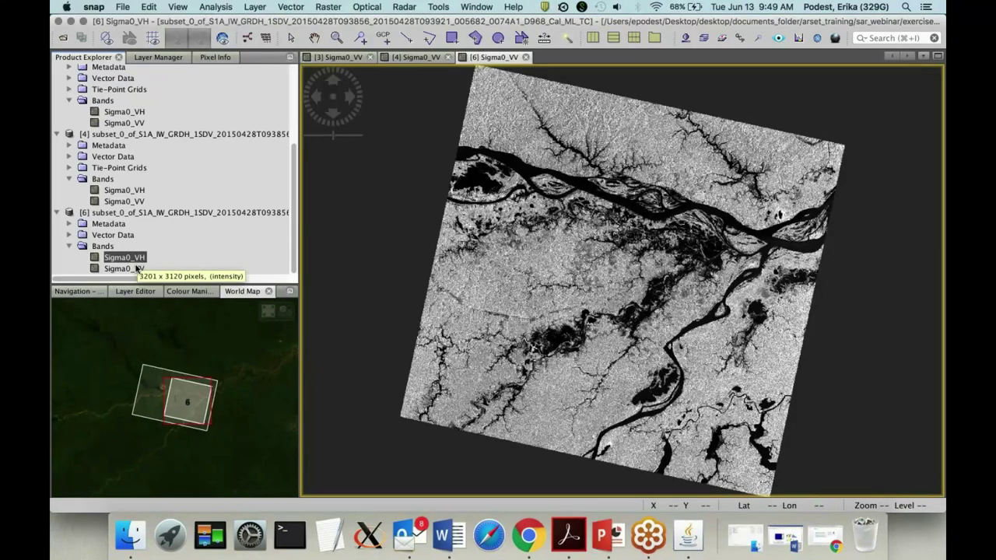
right_click(140, 258)
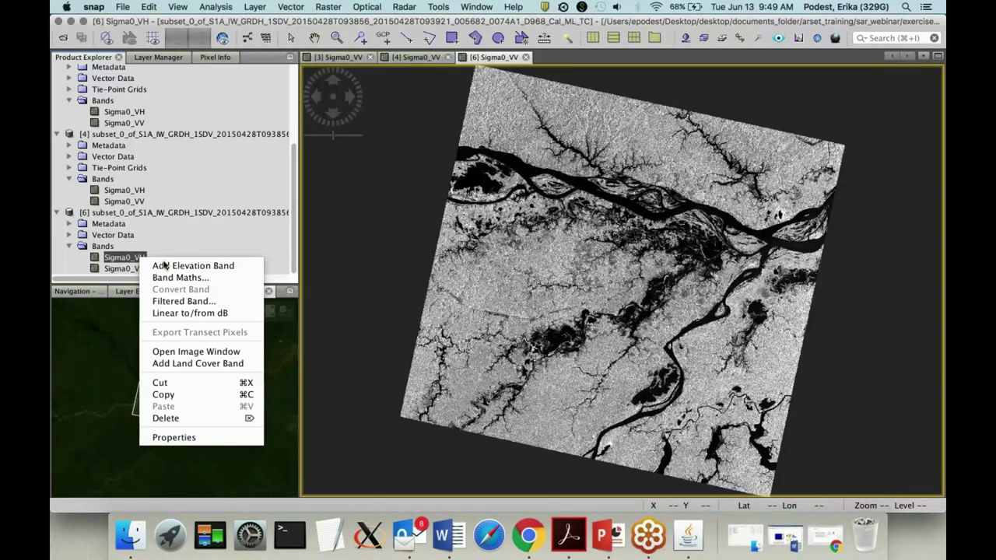
left_click(185, 314)
left_click(185, 313)
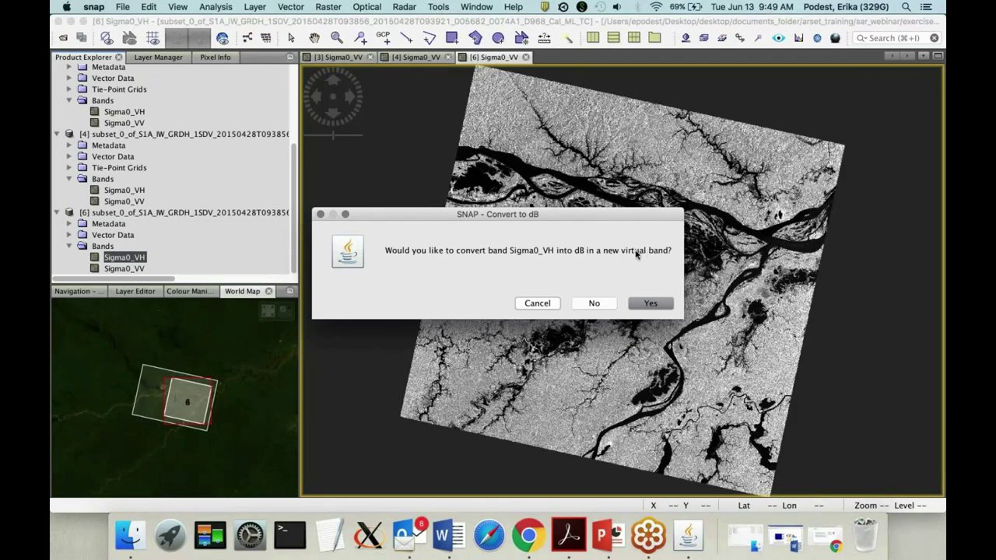
left_click(650, 304)
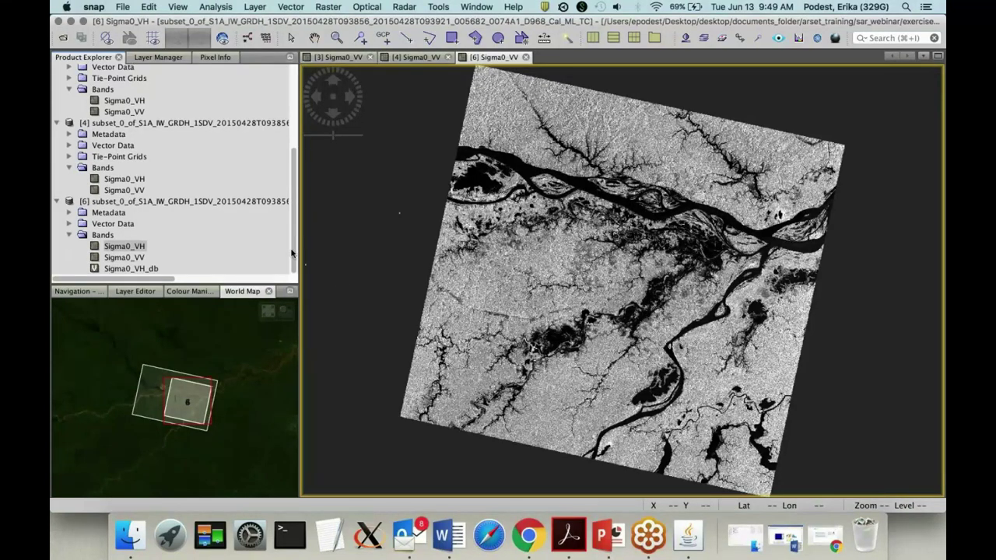
Convert the terrain-corrected product's Sigma0_VV band from linear to dB as a new virtual band.
left_click(122, 258)
right_click(122, 259)
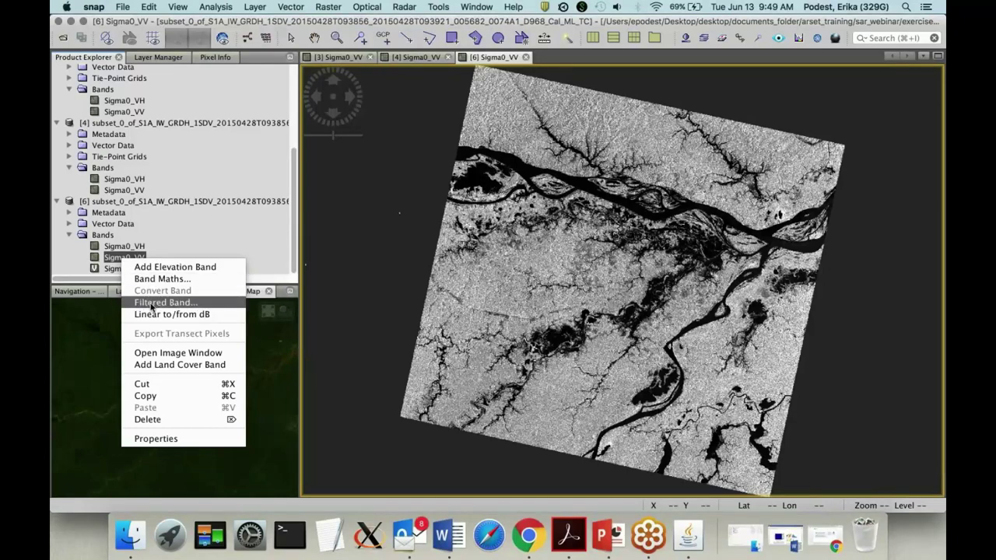
left_click(150, 314)
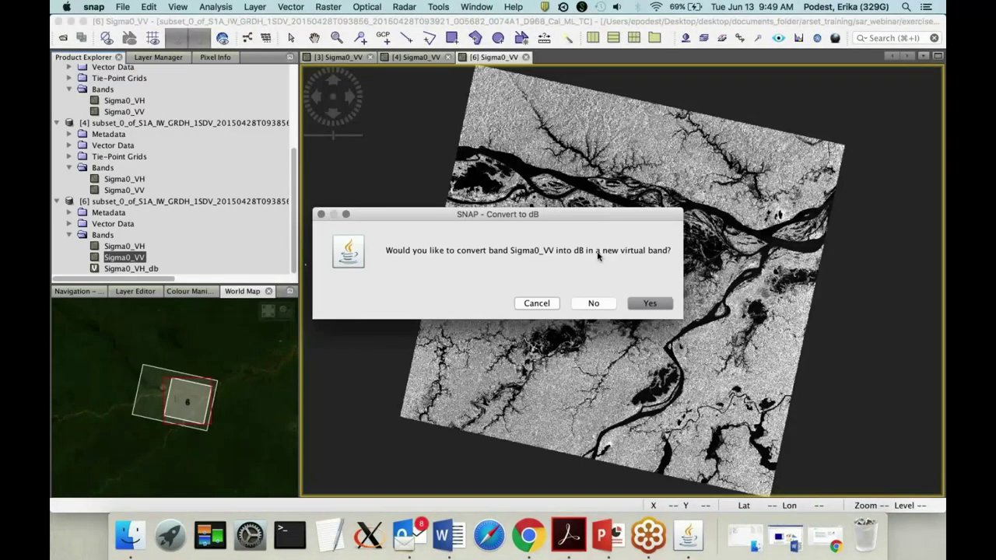
left_click(648, 303)
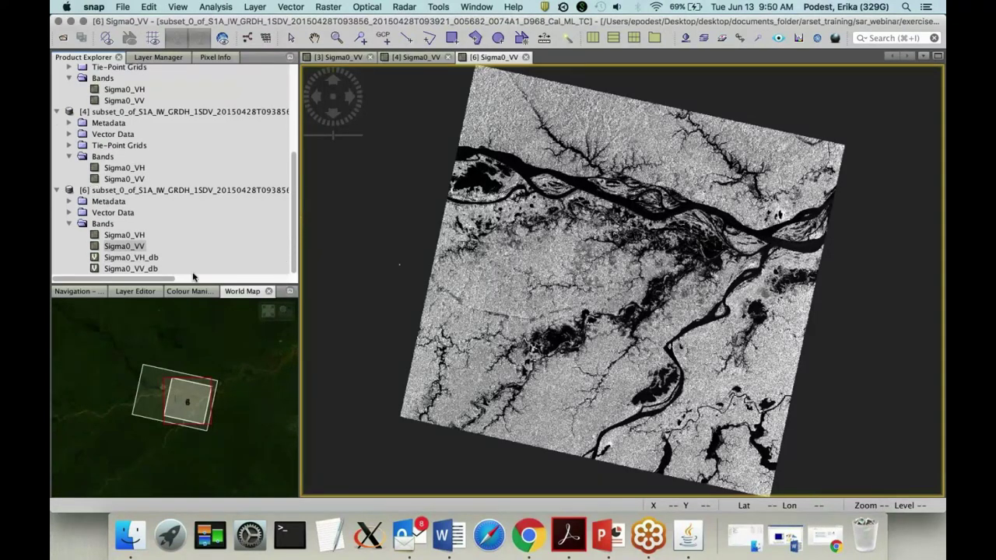
Open the terrain-corrected product's Sigma0_VV_db and Sigma0_VH_db bands as separate image views.
double_click(139, 269)
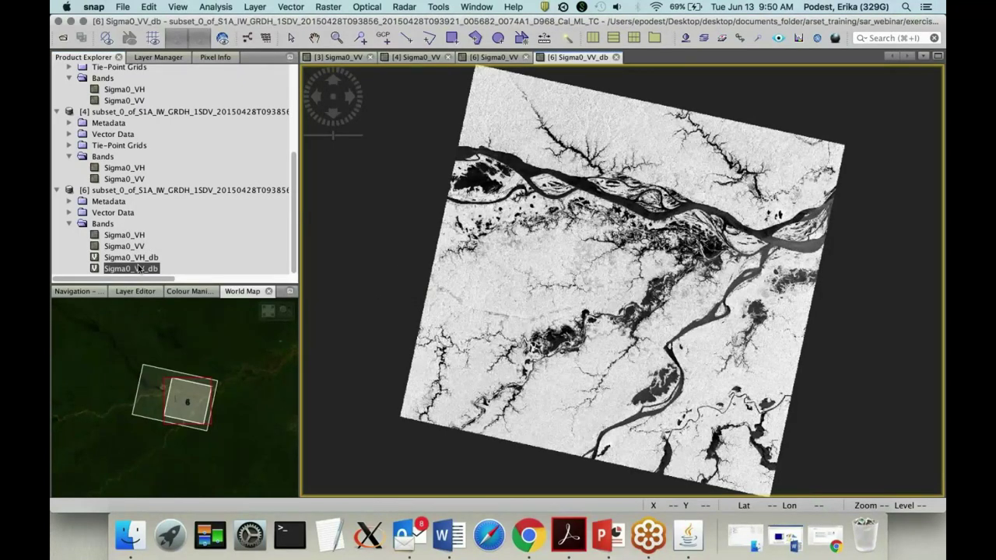
double_click(151, 258)
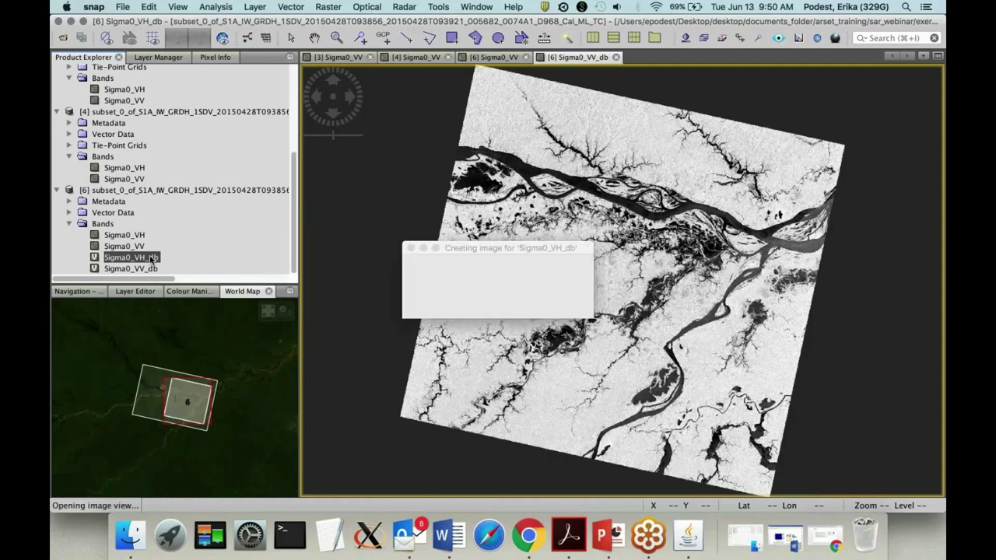
double_click(148, 268)
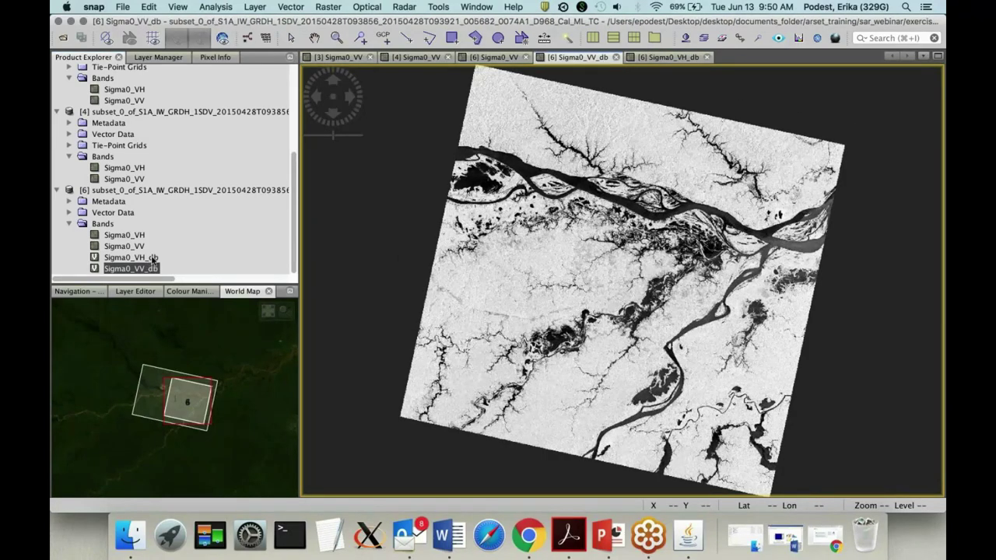
double_click(151, 257)
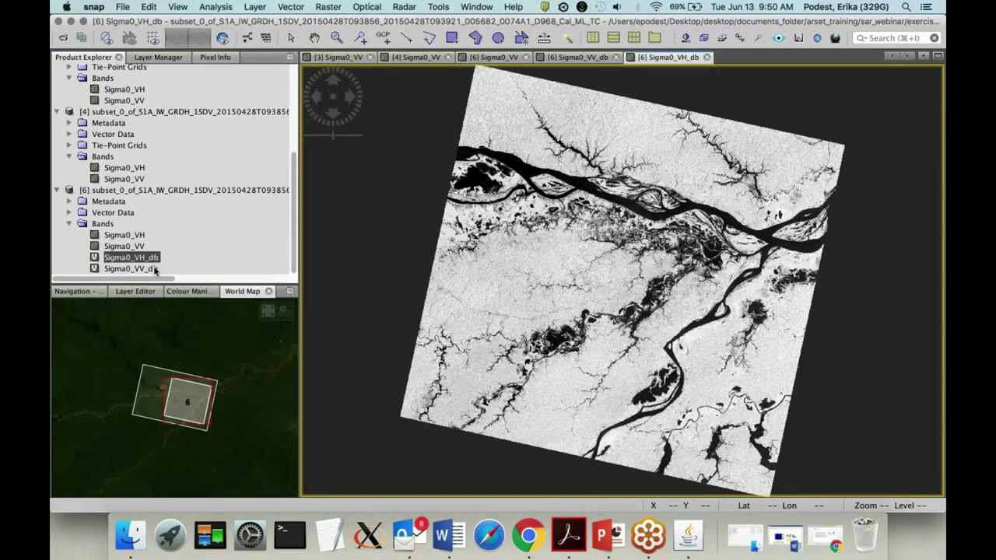
Compare the VH and VV dB images of the terrain-corrected product, ending on the Sigma0_VV_db view.
left_click(462, 227)
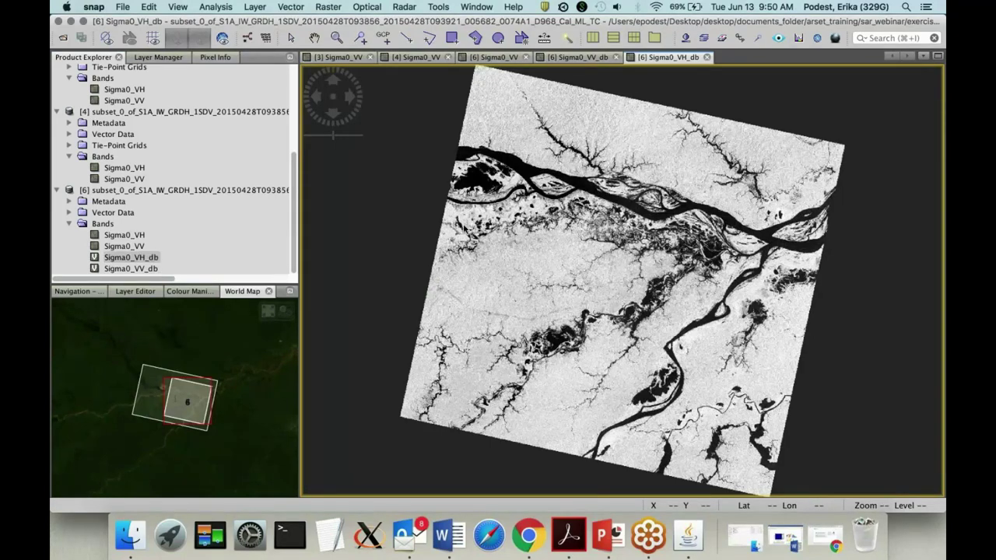
double_click(152, 268)
left_click(153, 257)
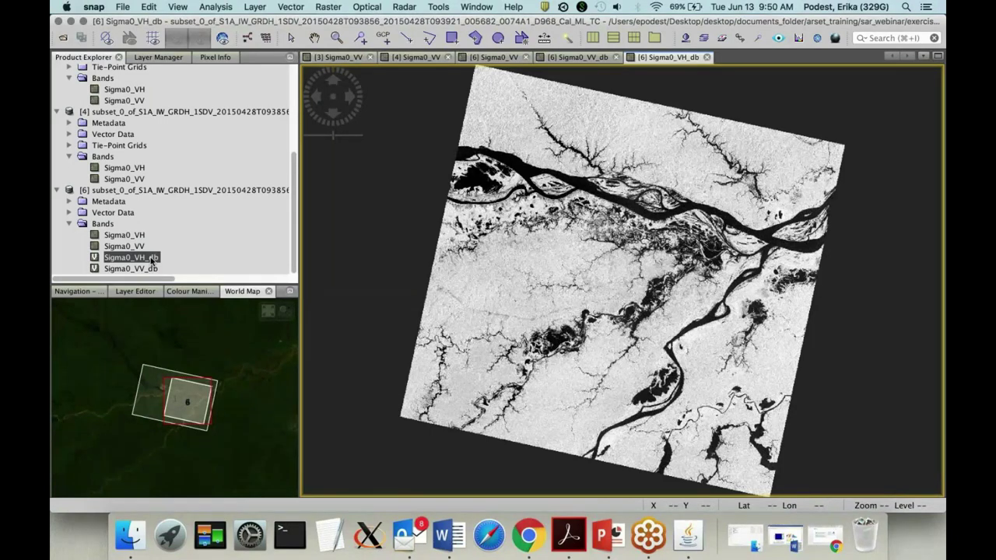
left_click(153, 269)
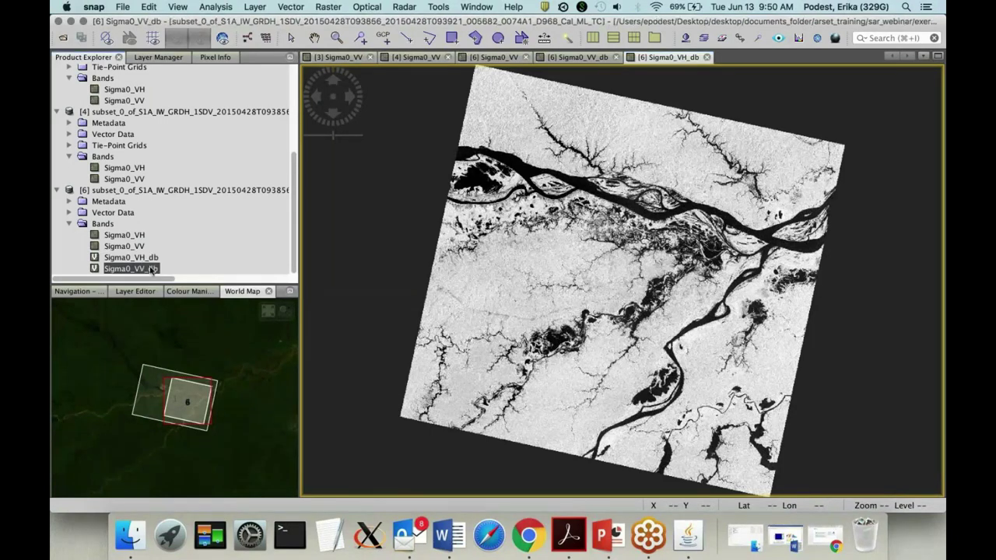
double_click(153, 268)
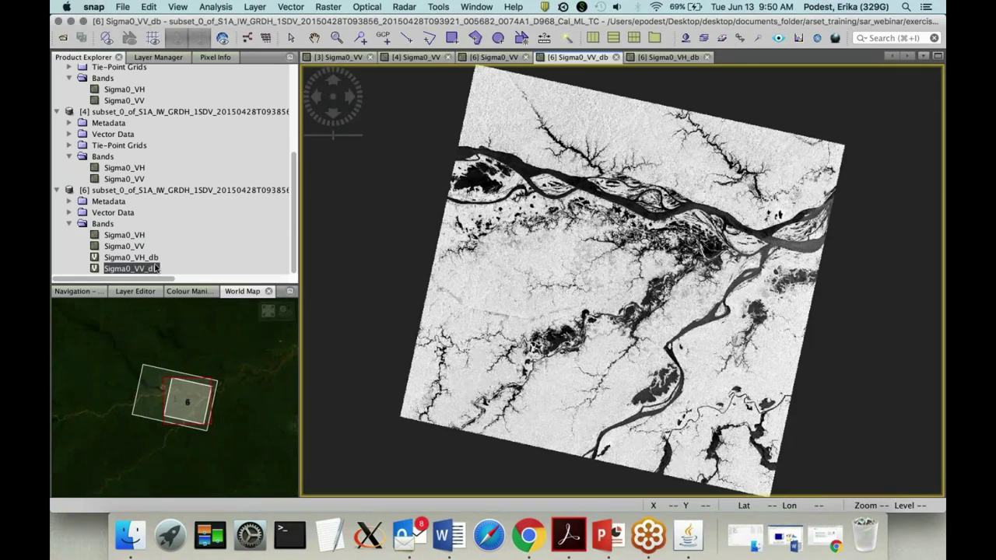
left_click(408, 209)
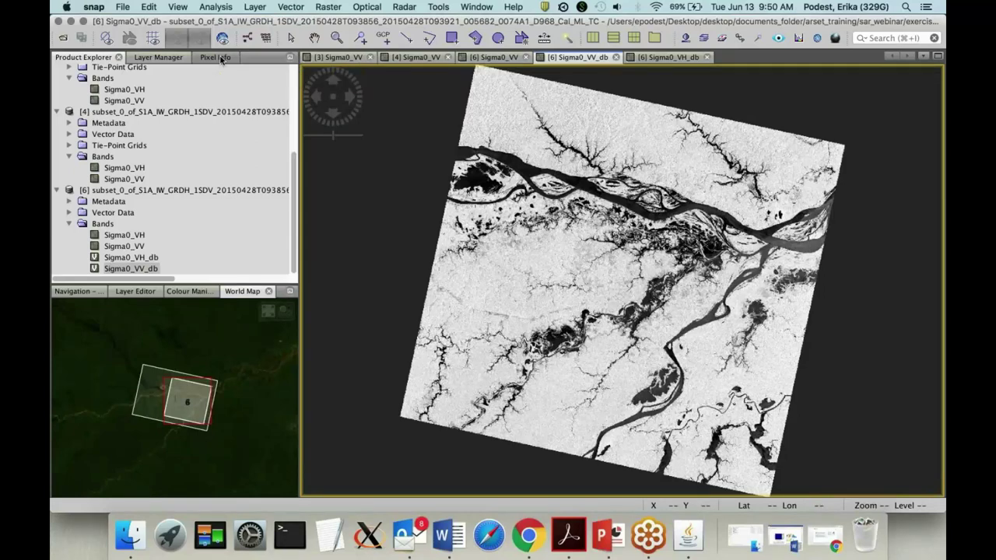
Inspect the pixel values of the Sigma0_VV_db image and show its histogram in Colour Manipulation.
left_click(221, 59)
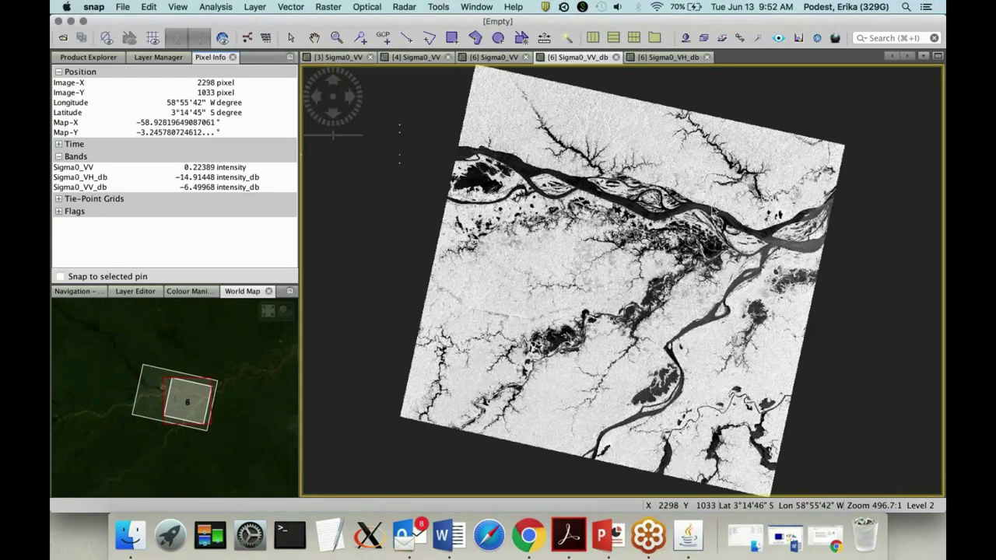
left_click(187, 292)
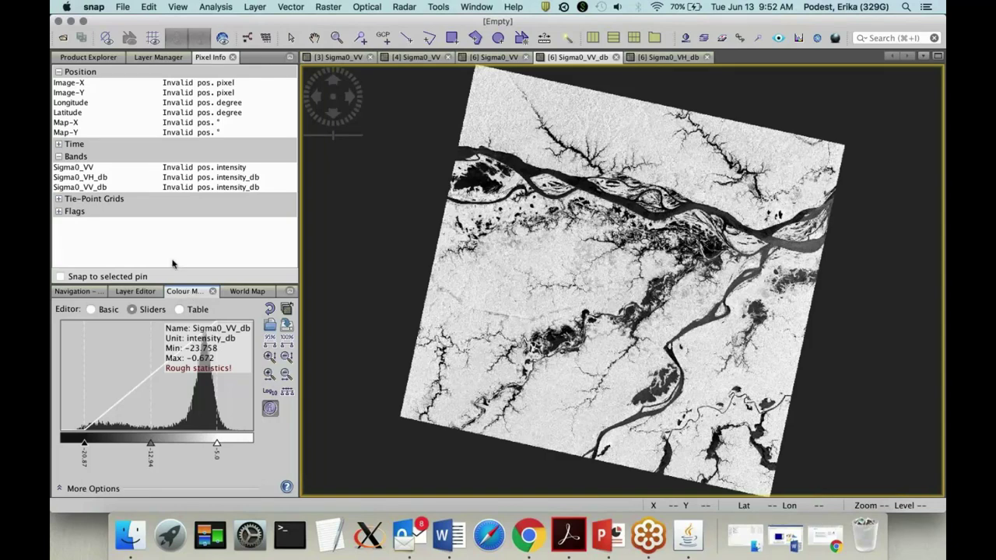
left_click(177, 7)
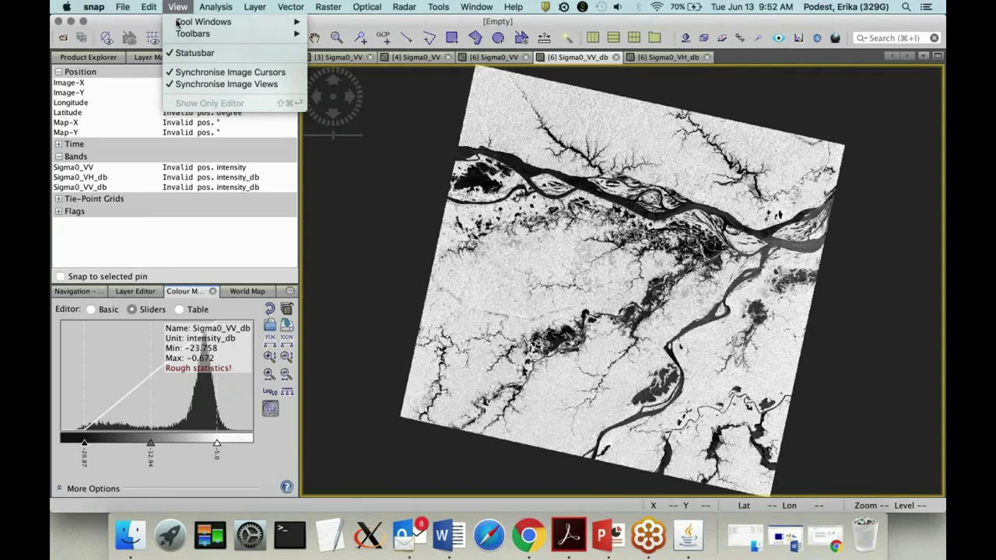
mouse_move(185, 31)
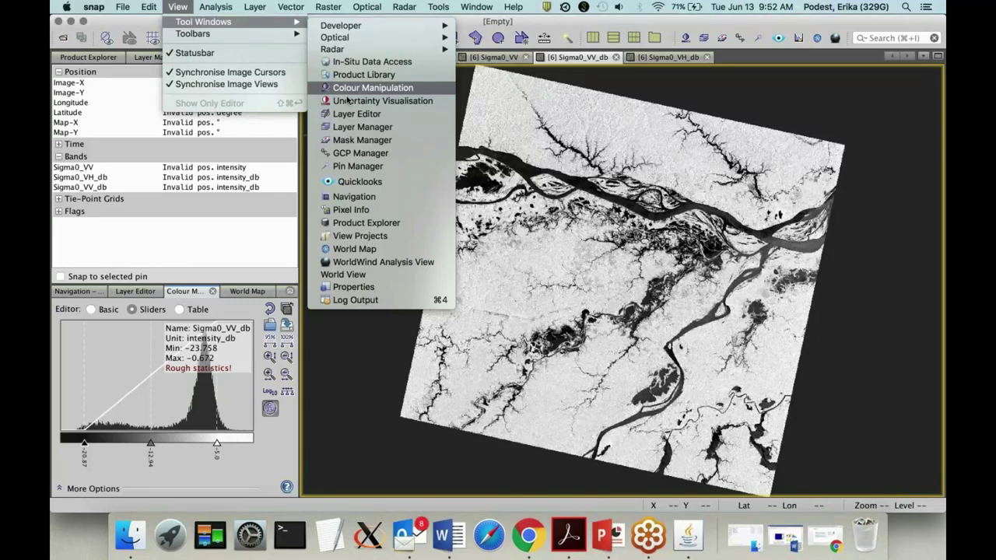
left_click(194, 294)
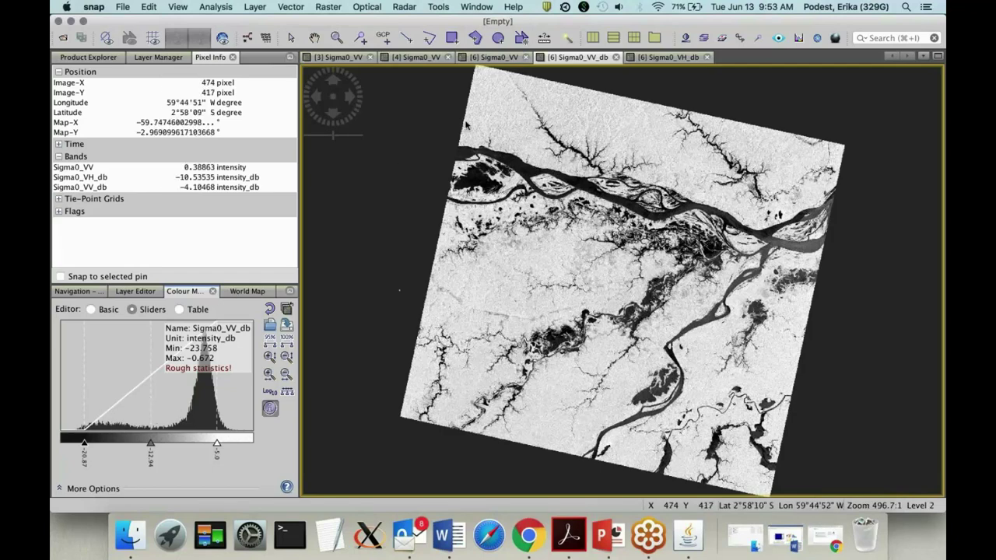
Show the histogram of the Sigma0_VH_db image and move its middle slider to about -18.85 between the two peaks.
left_click(669, 58)
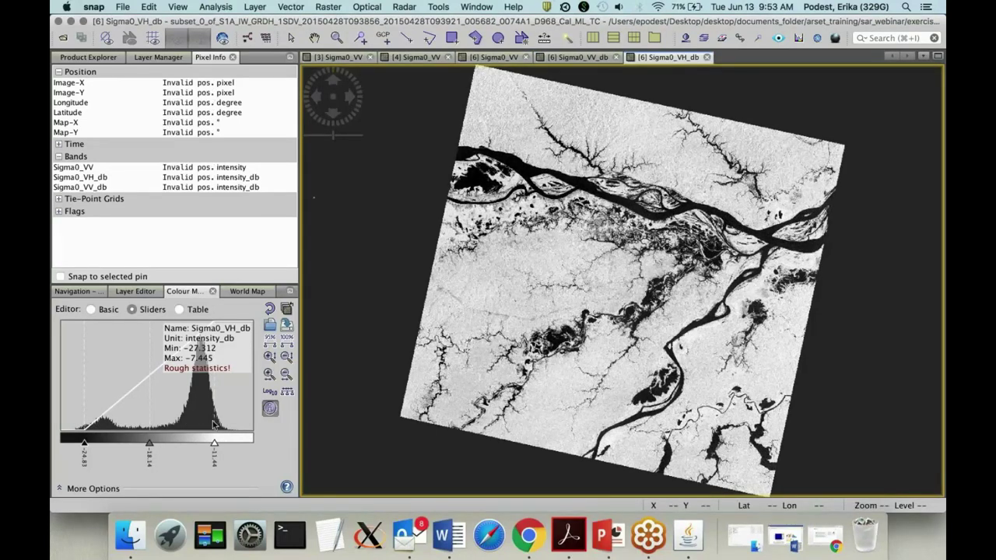
left_click(150, 446)
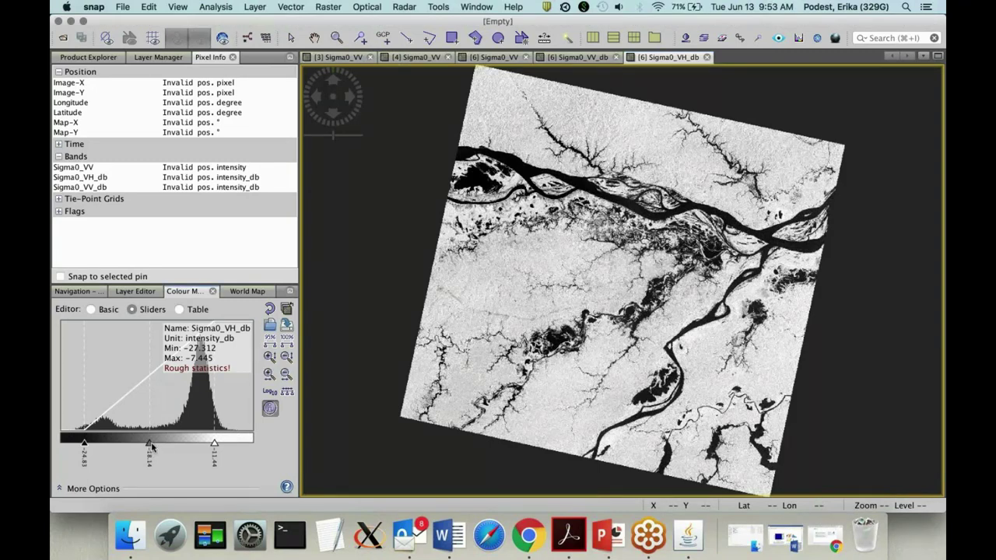
left_click_drag(151, 446, 143, 446)
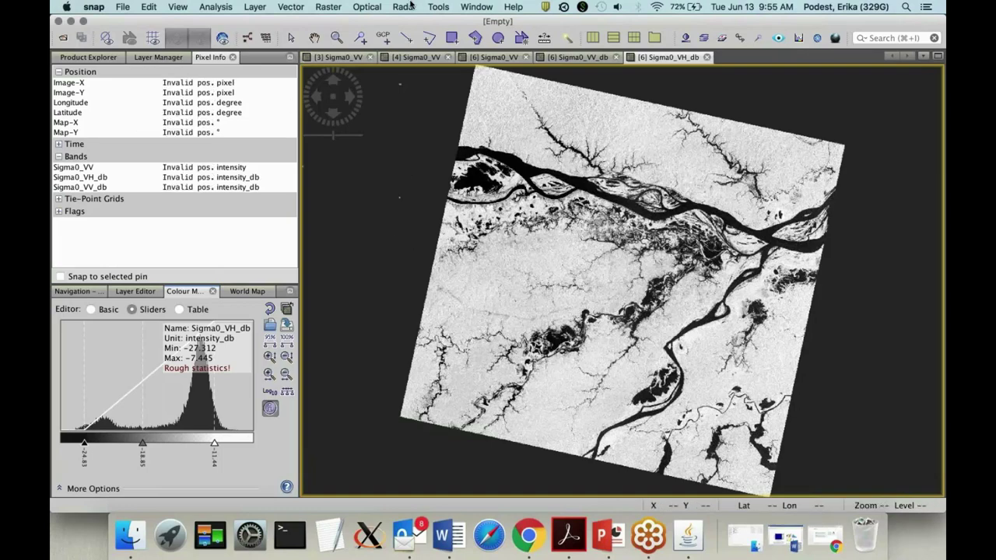
Open the Band Maths expression editor for a new band in the terrain-corrected product.
left_click(336, 8)
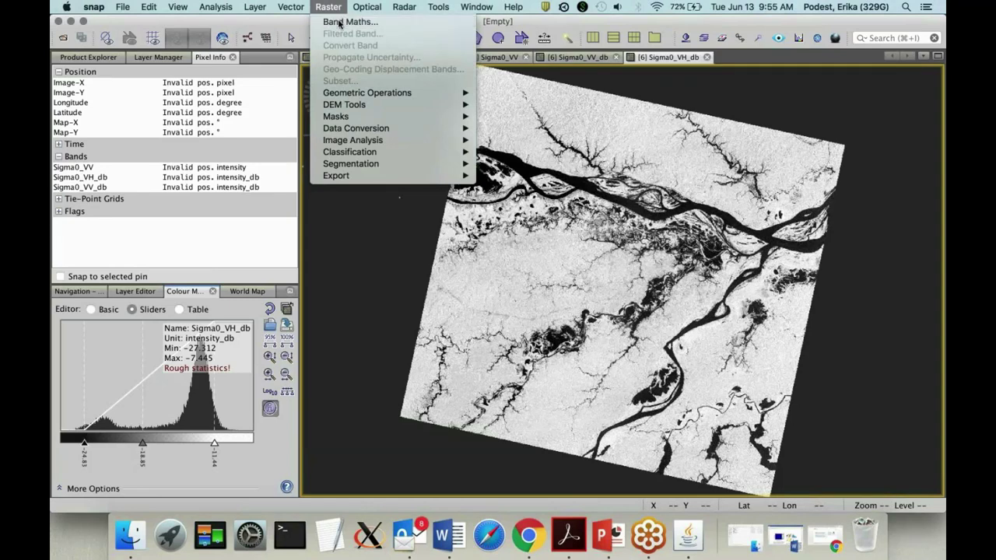
left_click(339, 23)
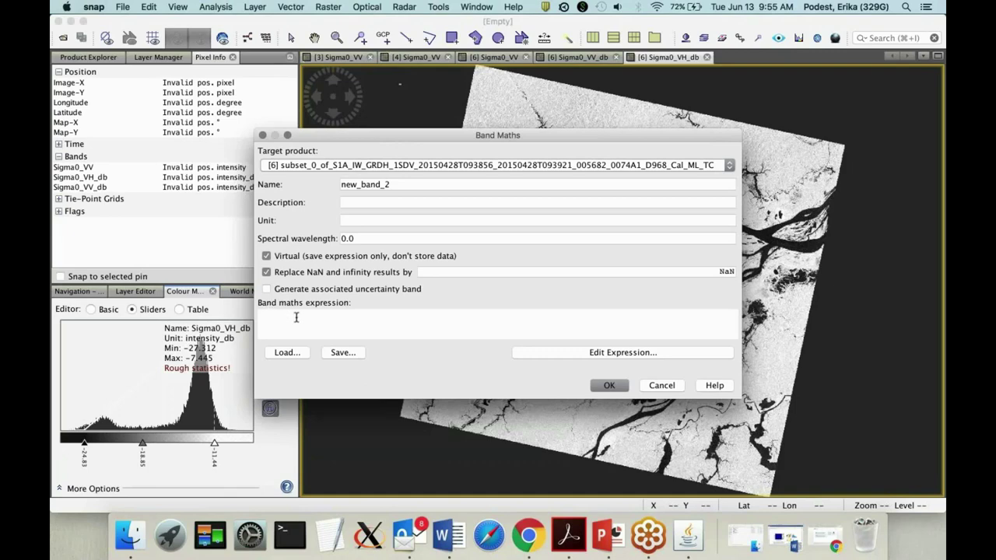
left_click(612, 355)
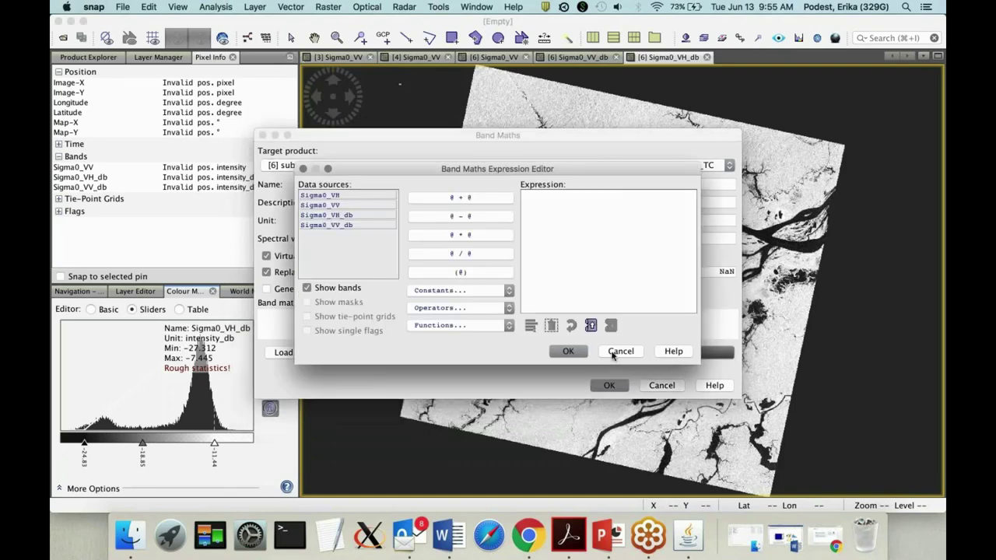
left_click(559, 208)
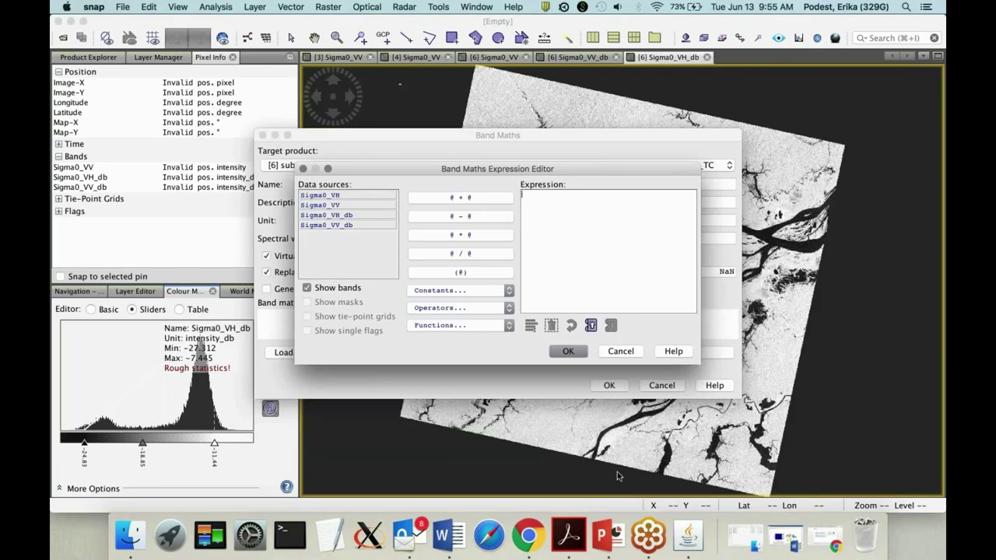
Switch to PowerPoint, find slide 30 on separating water and land, and copy the expression 255*(Sigma0_VHdB<-18.85).
left_click(614, 536)
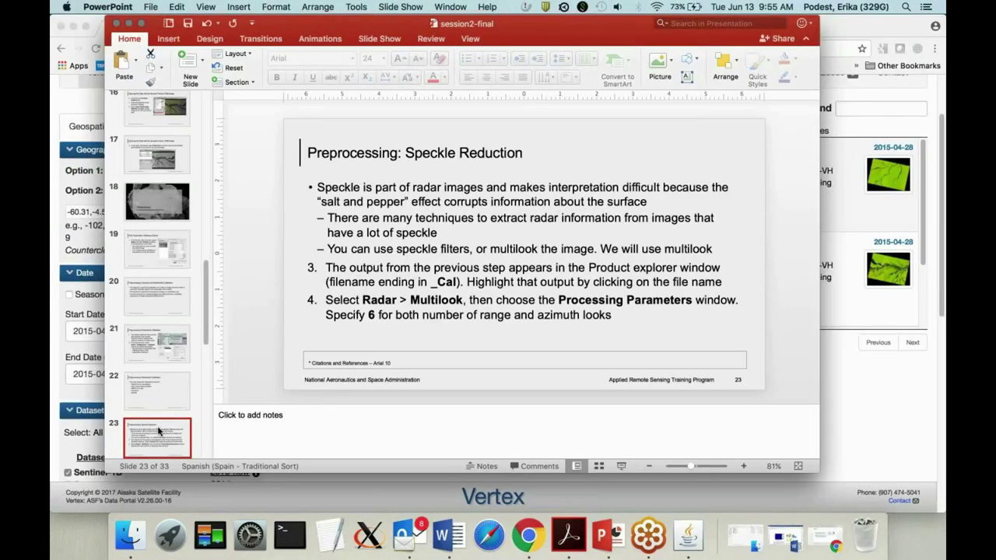
key("Down")
key("Down")
key("Down")
key("Down")
key("Down")
key("Down")
key("Down")
key("Down")
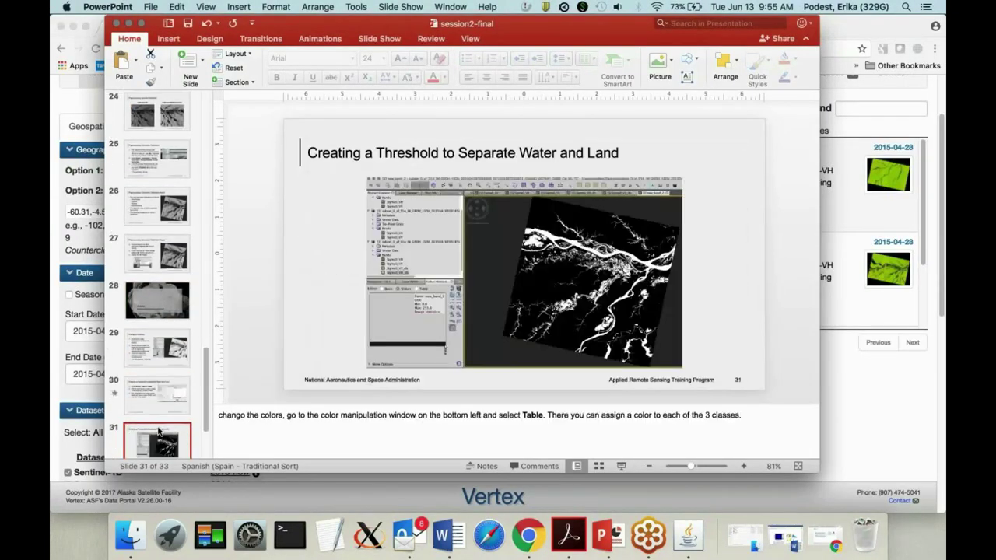
key("Down")
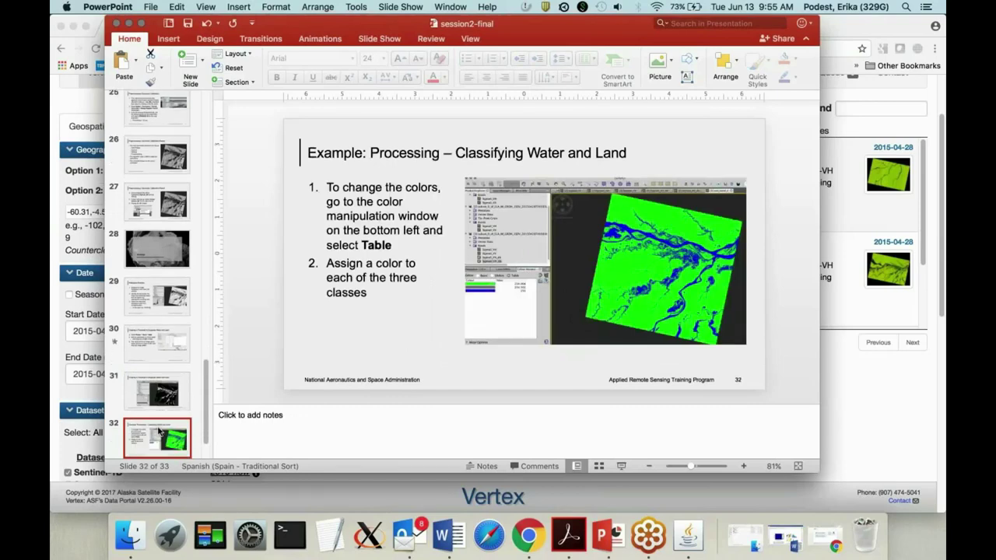
key("Up")
key("Up")
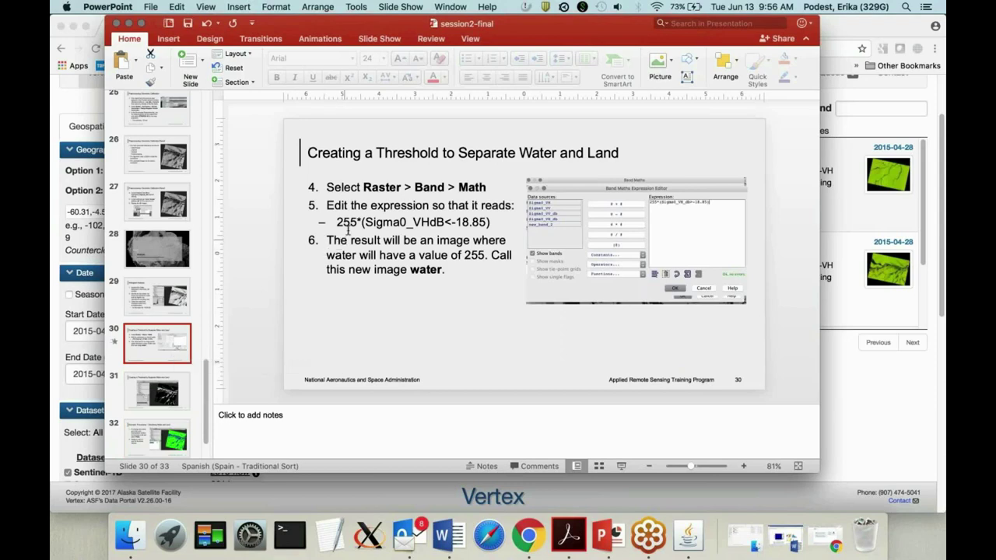
left_click_drag(336, 222, 491, 222)
key("super+c")
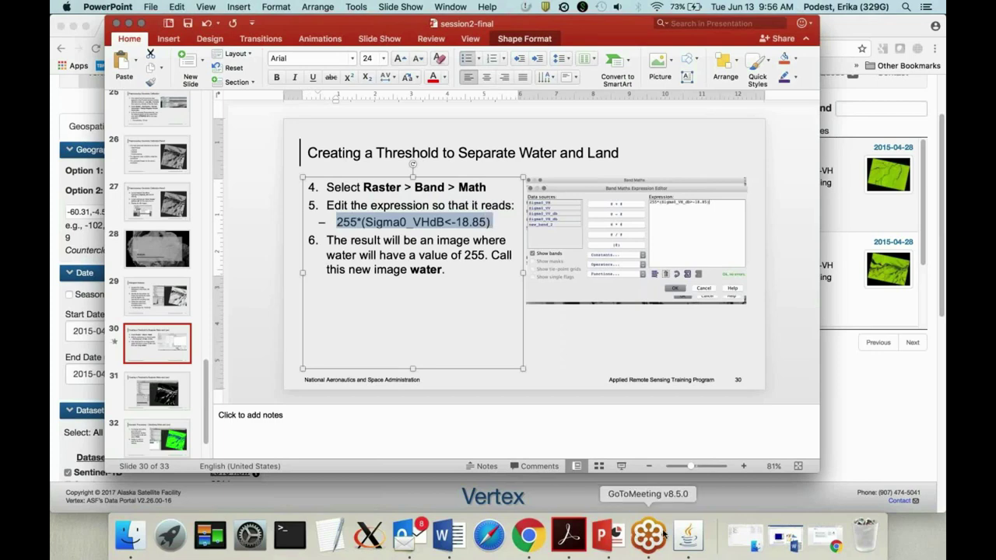
Switch back to SNAP, paste 255*(Sigma0_VHdB<-18.85) as the Band Maths expression, and try to apply it.
left_click(688, 535)
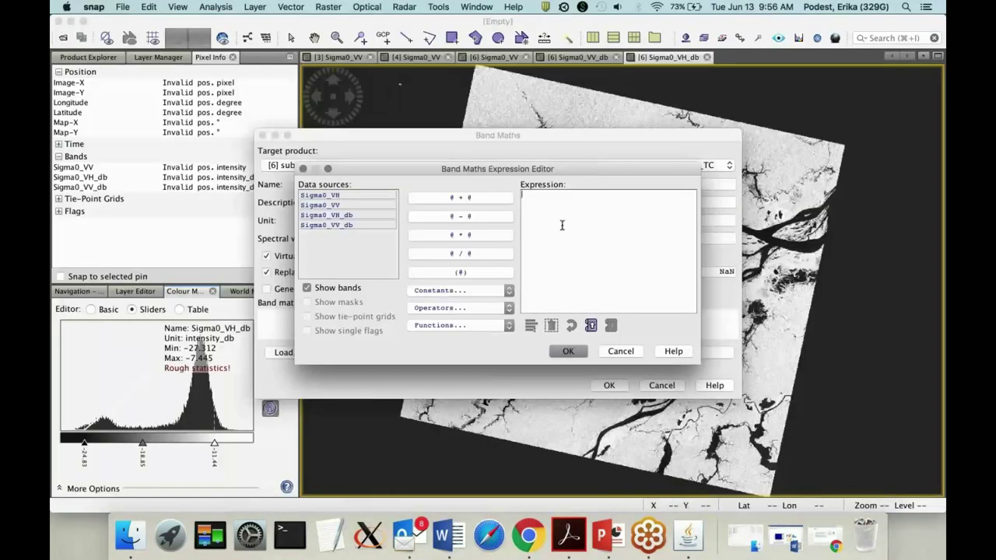
key("super+v")
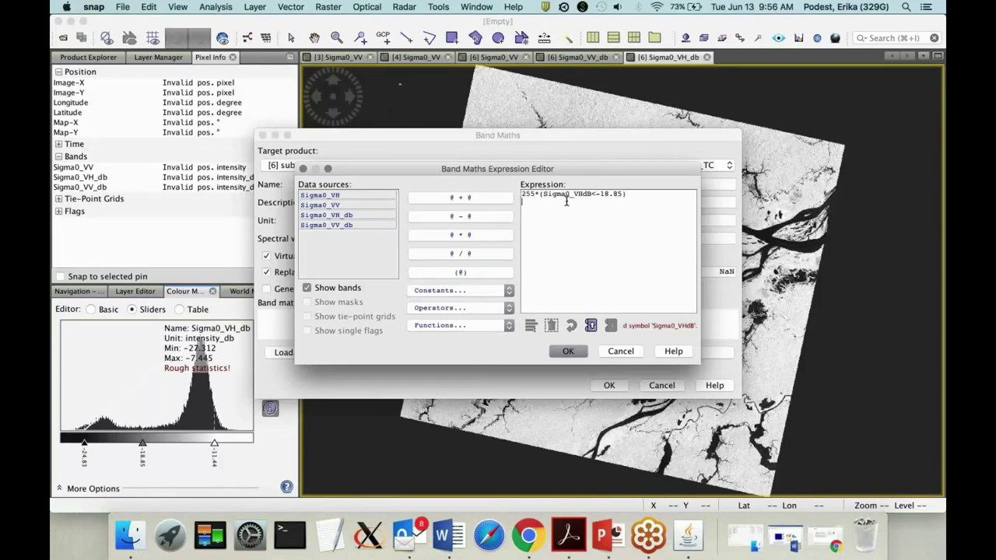
left_click(569, 352)
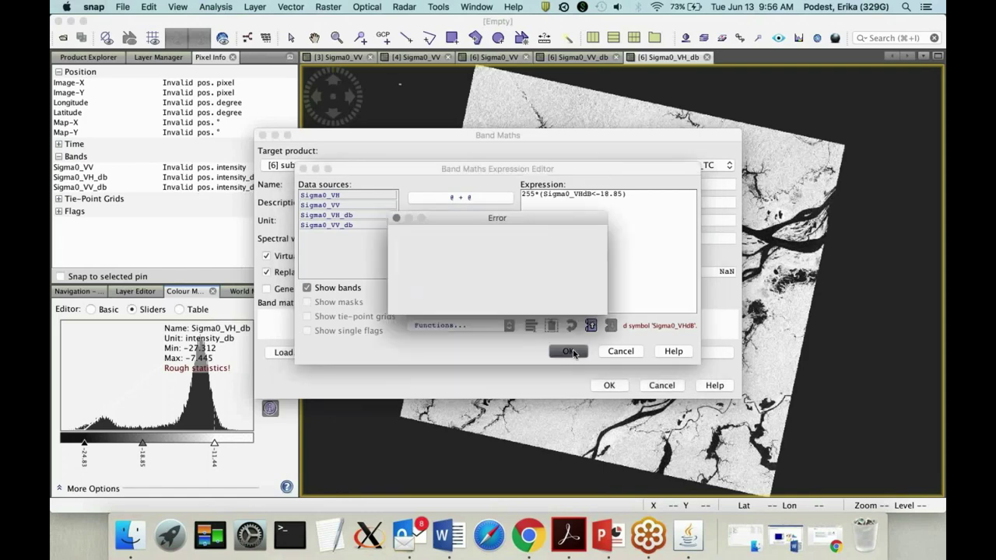
left_click(575, 296)
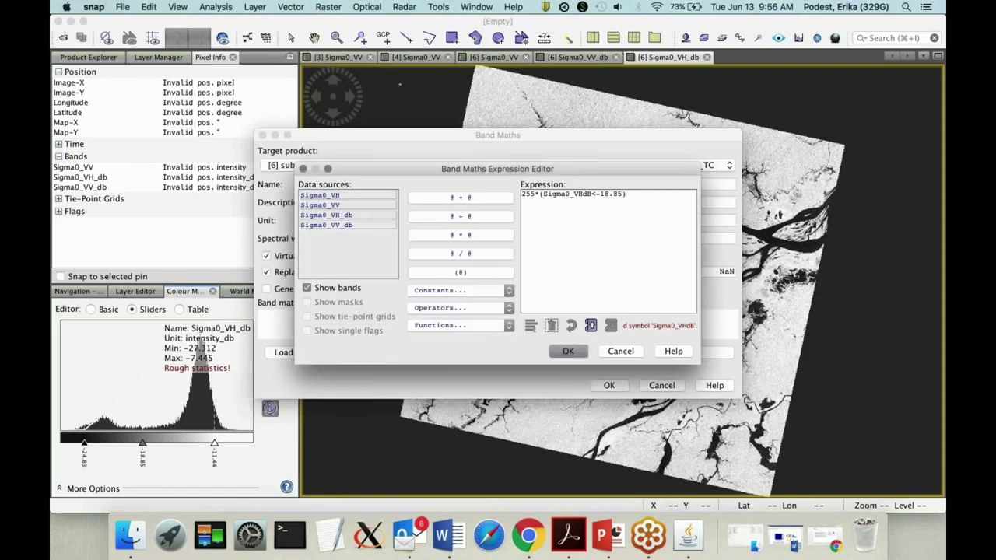
Replace Sigma0_VHdB in the expression with the Sigma0_VH_db band and create the virtual threshold band.
left_click(590, 193)
key("BackSpace")
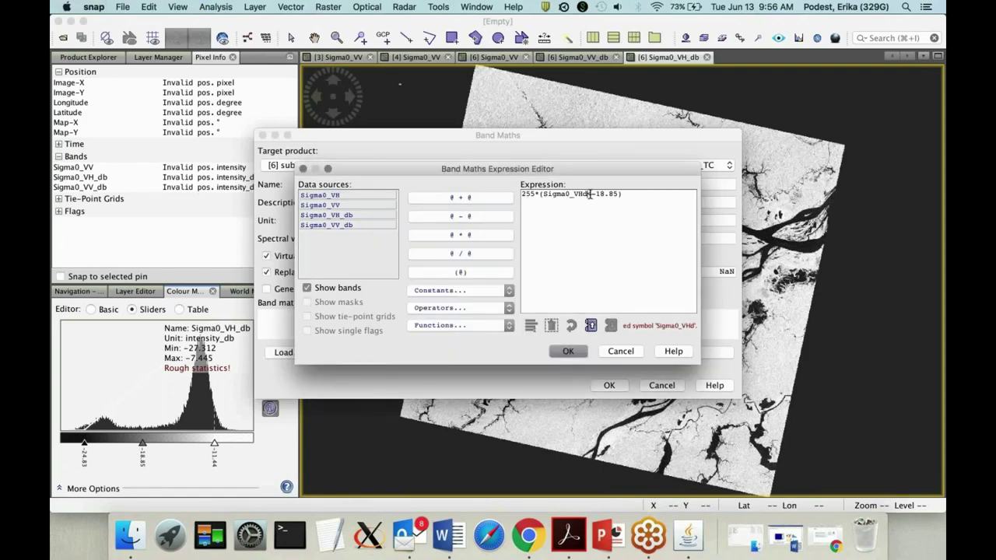
key("BackSpace")
key("BackSpace")
key("BackSpace")
key("BackSpace")
key("BackSpace")
key("BackSpace")
key("BackSpace")
key("BackSpace")
key("BackSpace")
key("BackSpace")
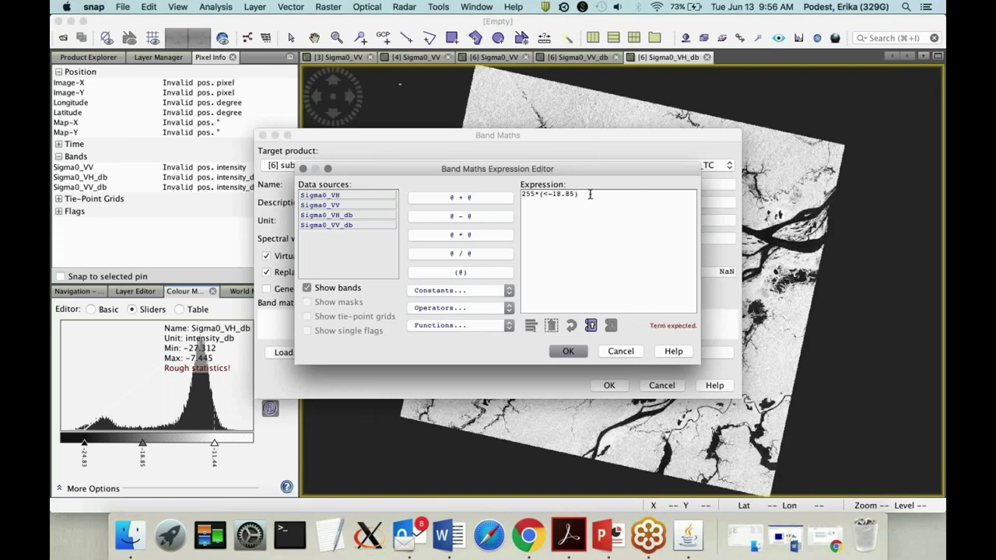
double_click(371, 218)
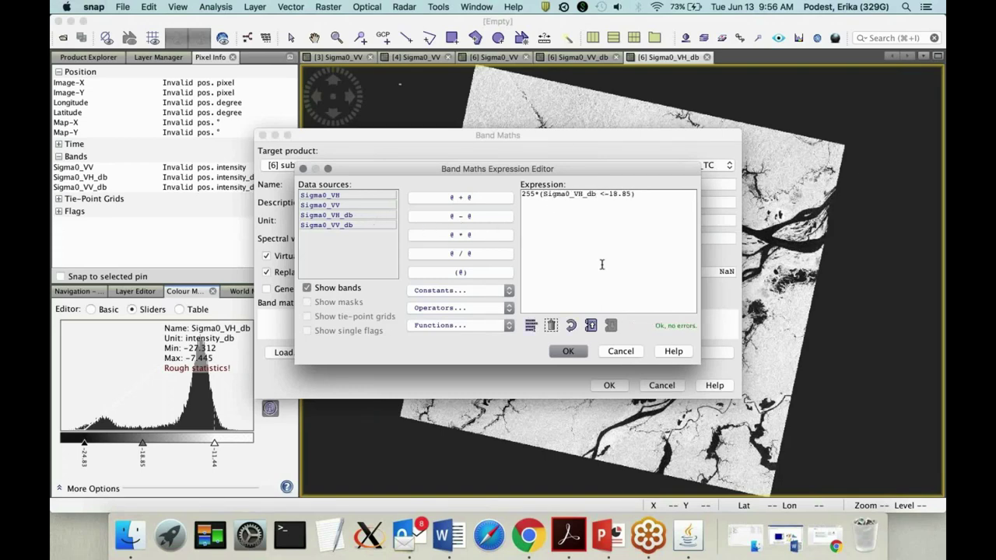
left_click(569, 352)
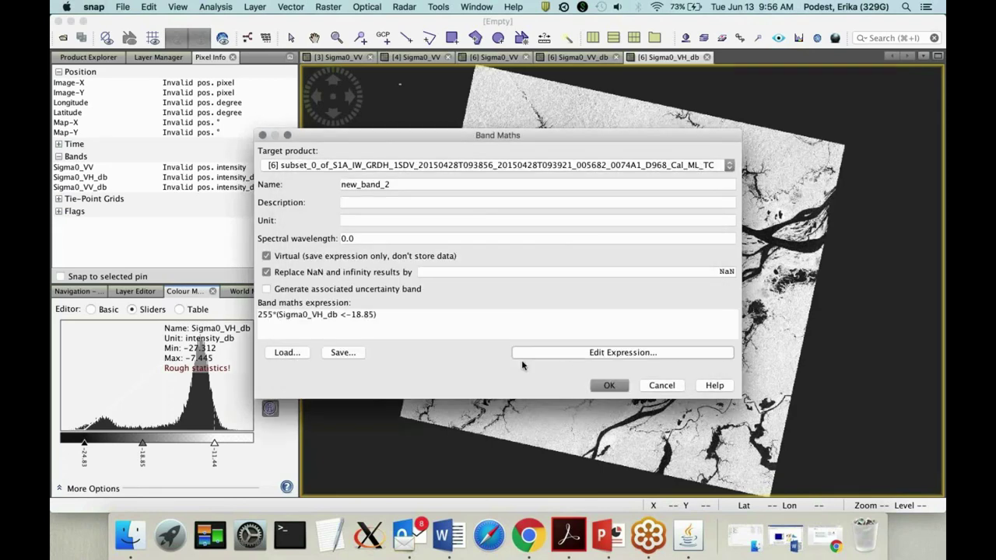
left_click(610, 386)
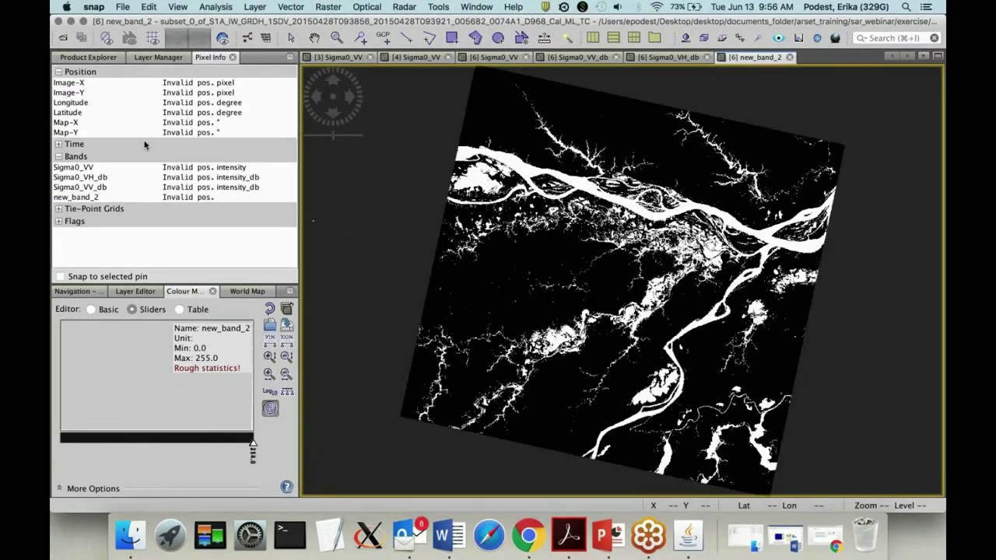
Select new_band_2 in the terrain-corrected product and colour its 254.004 value green and its 255 value blue in the colour table.
left_click(108, 61)
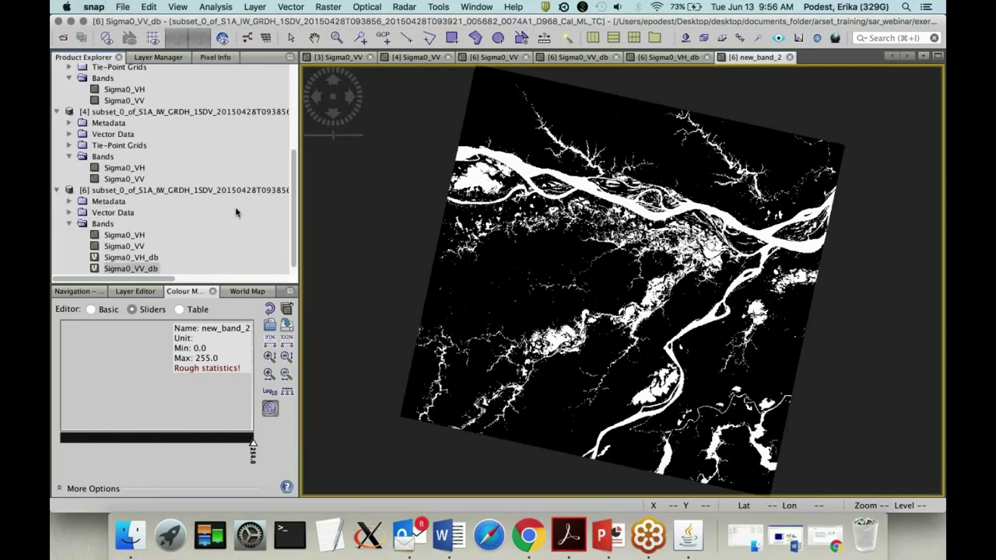
scroll(294, 190, "down", 1)
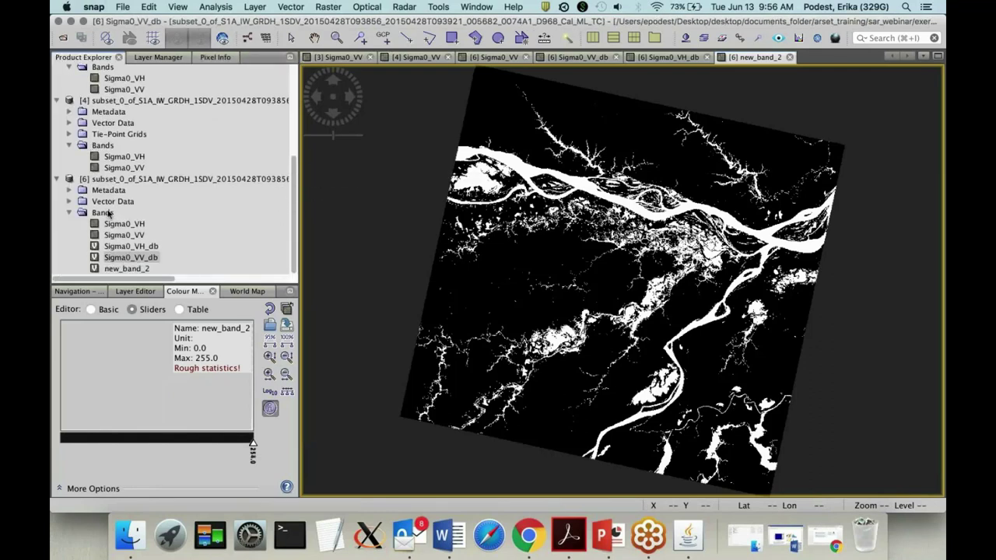
left_click(120, 269)
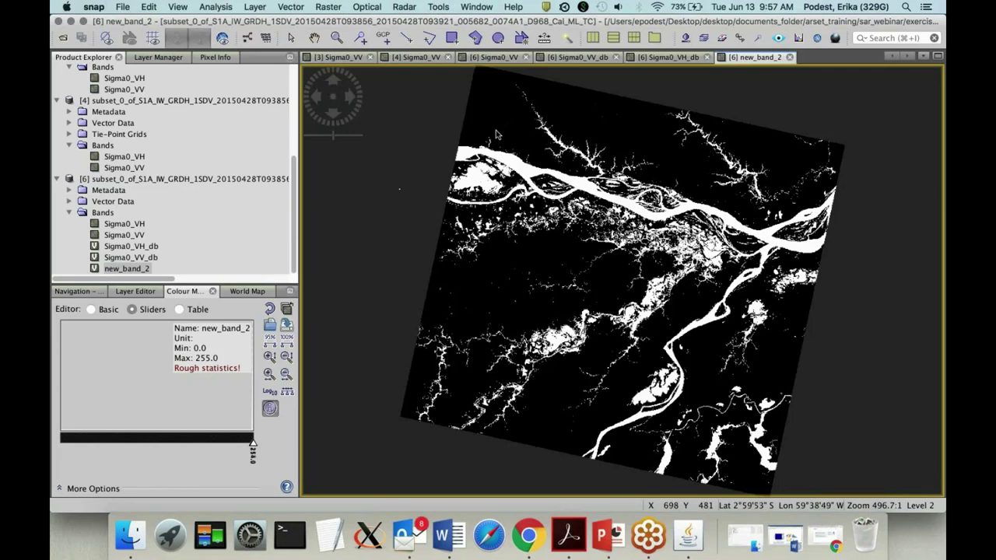
left_click(179, 310)
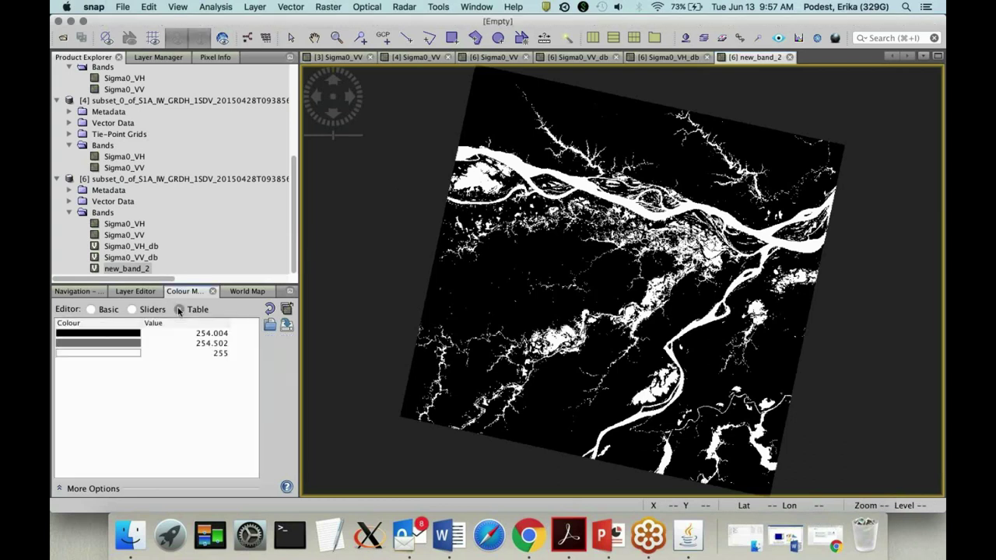
left_click(136, 337)
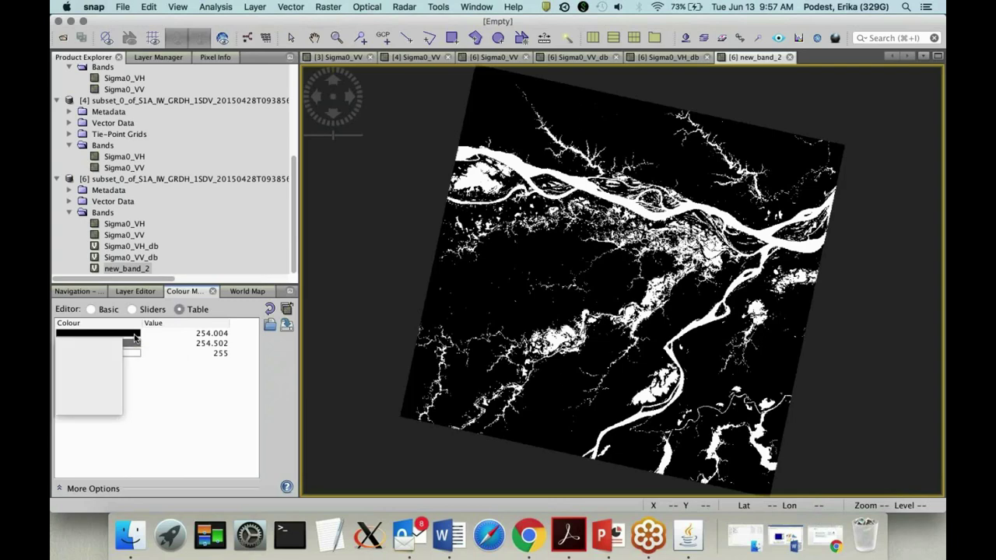
left_click(60, 391)
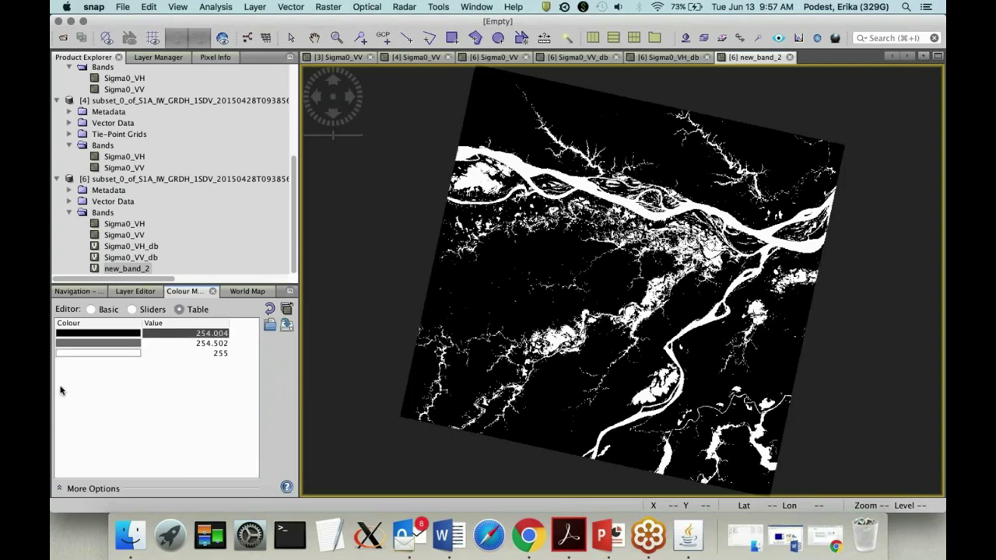
left_click(132, 355)
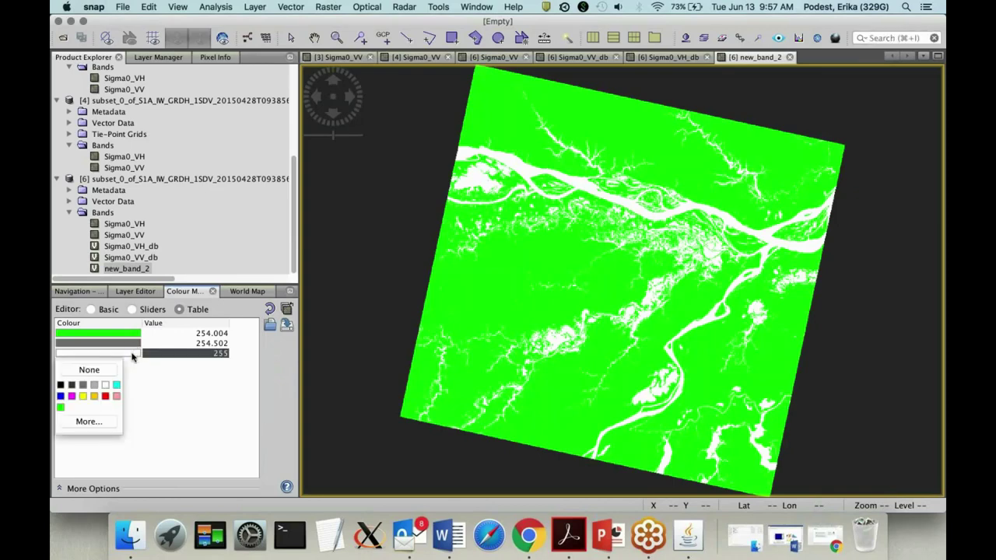
left_click(61, 398)
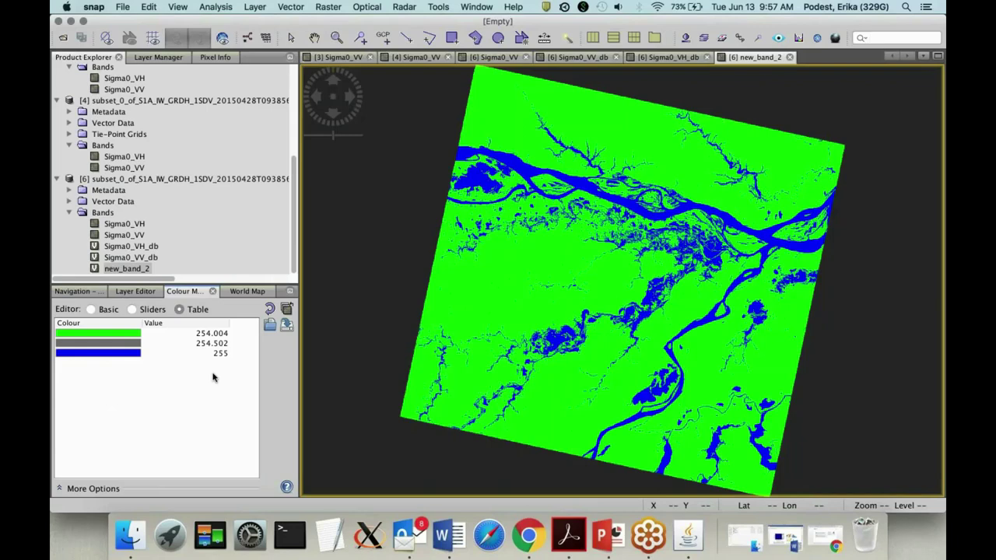
Recolour the middle value, 254.502, in the colour table, trying green and settling on None.
left_click(107, 346)
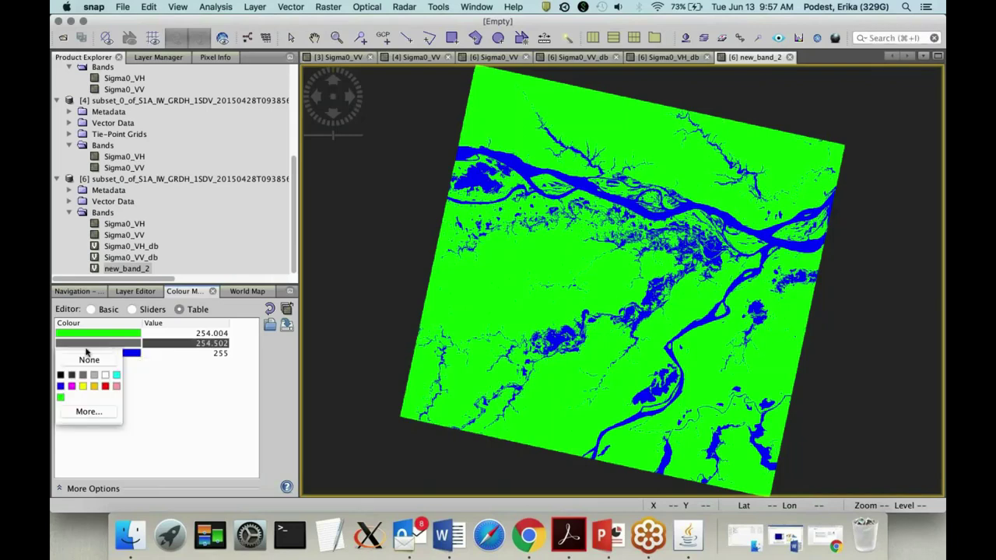
left_click(61, 398)
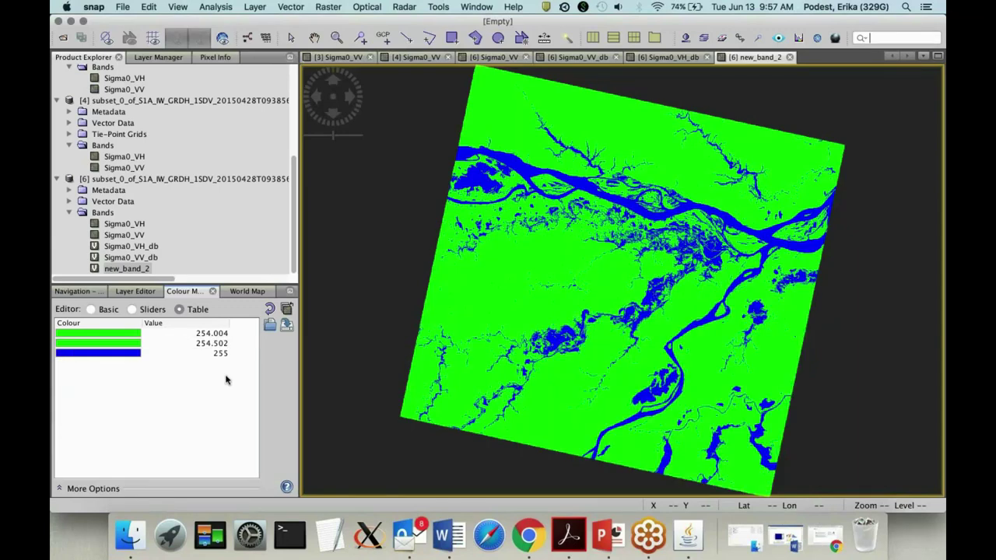
left_click(103, 343)
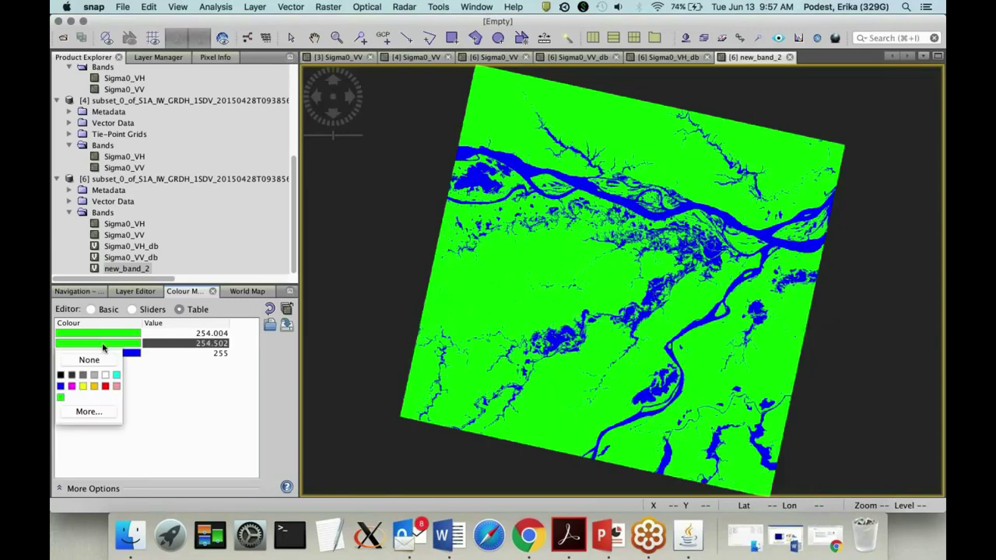
left_click(104, 362)
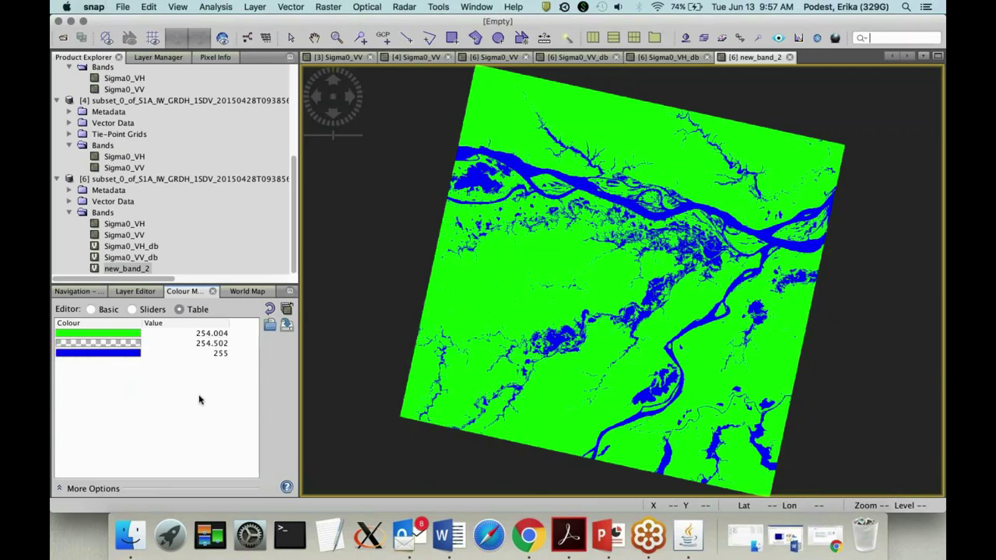
Open the Google Earth KMZ export for the new_band_2 view and cancel it without saving.
left_click(126, 6)
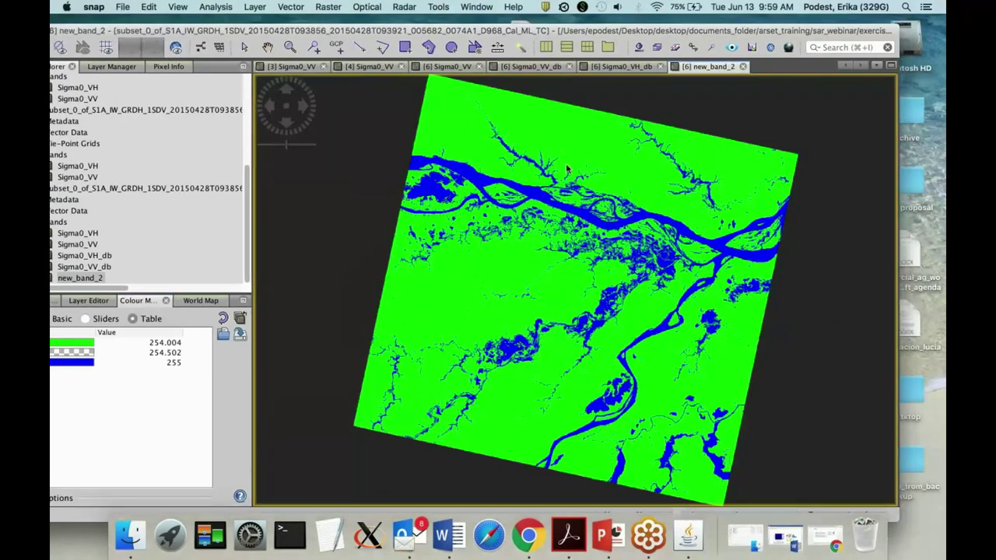
left_click_drag(673, 27, 712, 16)
left_click(123, 7)
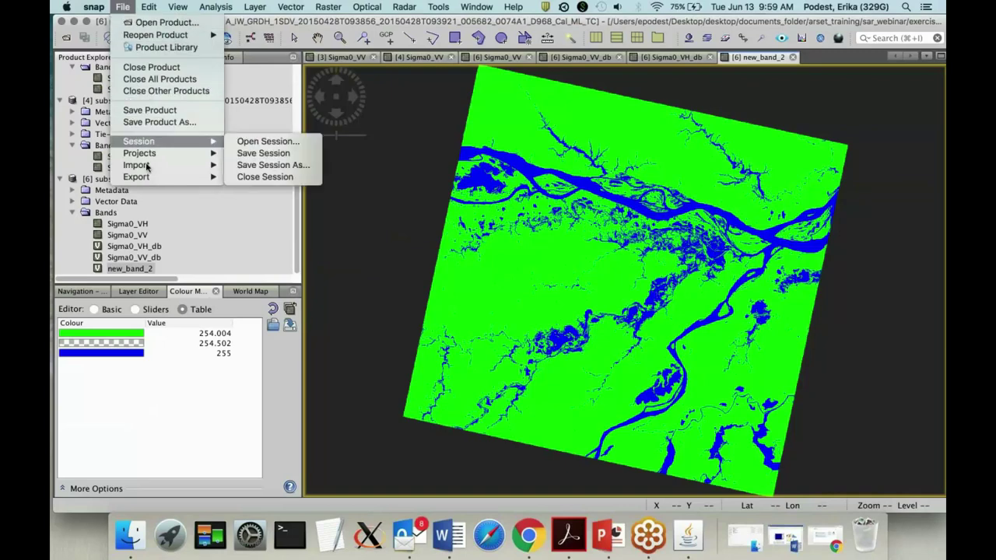
mouse_move(152, 176)
mouse_move(284, 189)
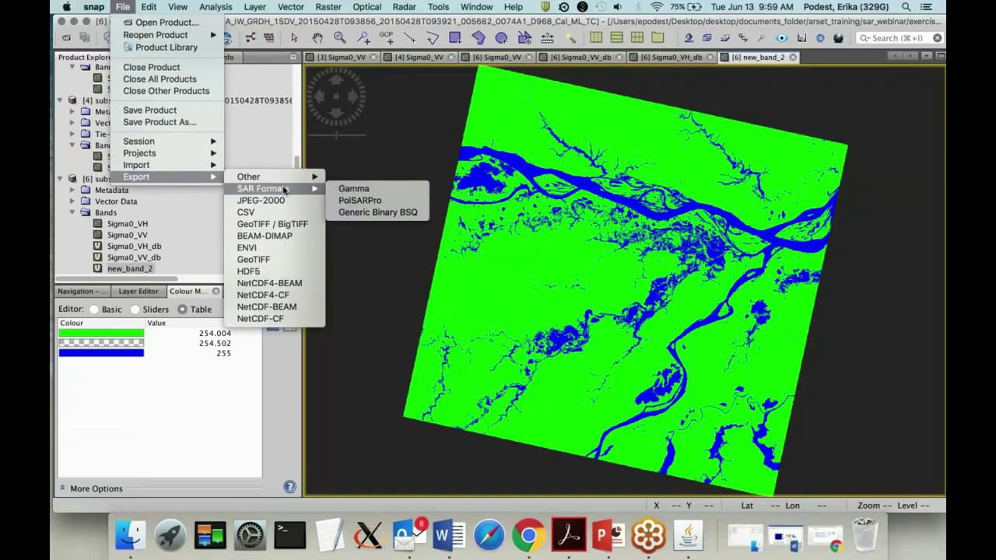
mouse_move(265, 177)
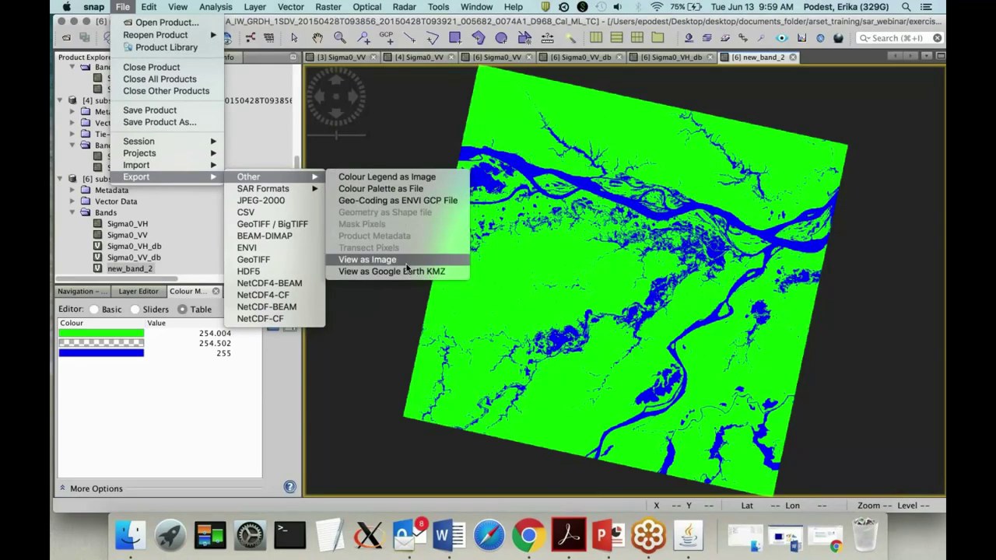
left_click(406, 270)
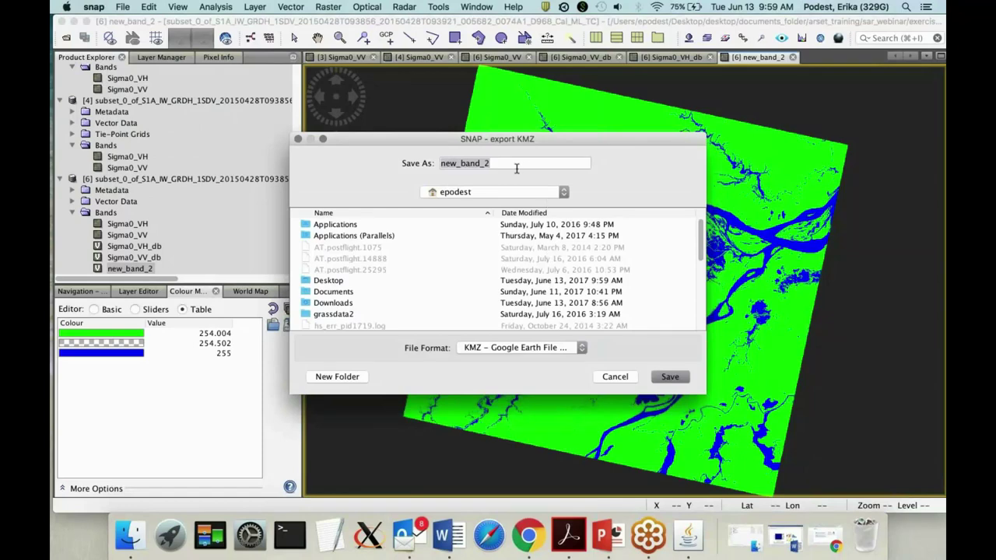
left_click(614, 376)
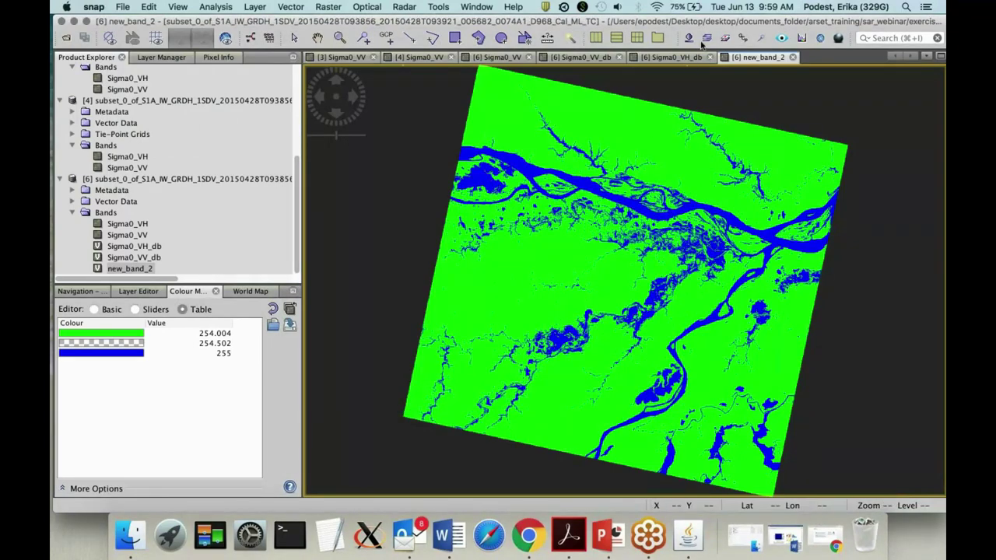
Open the new_band_2 KMZ file from the desktop in Google Earth, dismiss the start-up tip and inspect the overlay.
left_click_drag(719, 21, 699, 41)
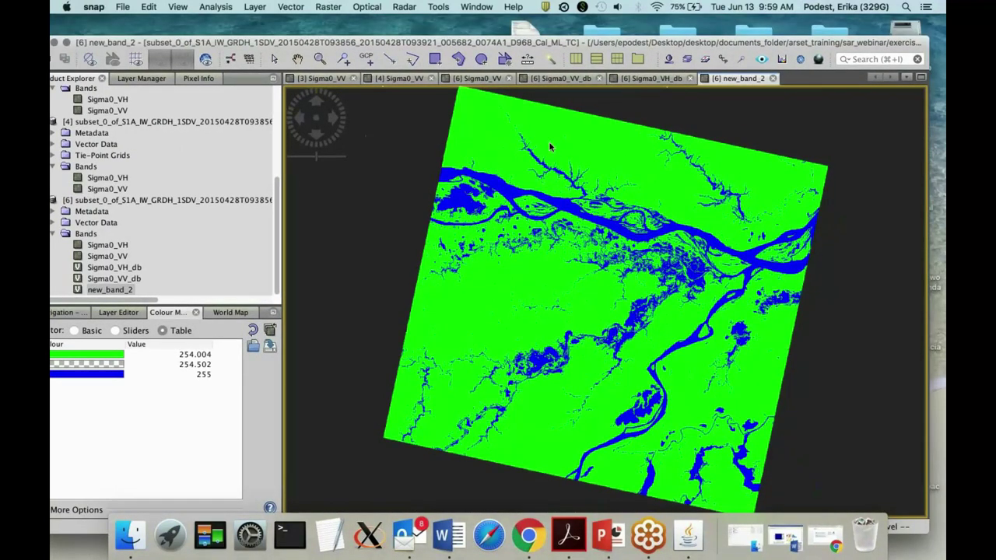
left_click_drag(550, 42, 255, 185)
double_click(753, 112)
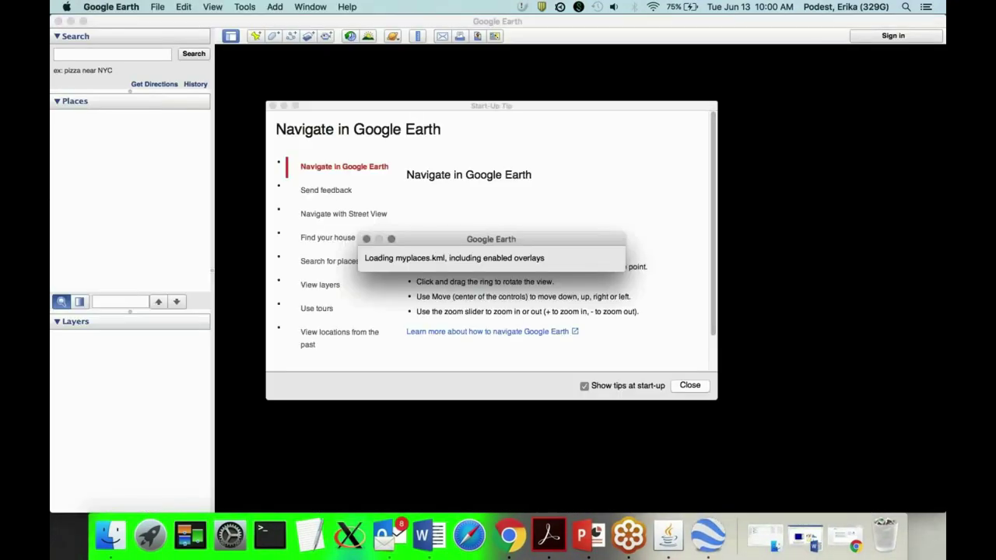
left_click(690, 385)
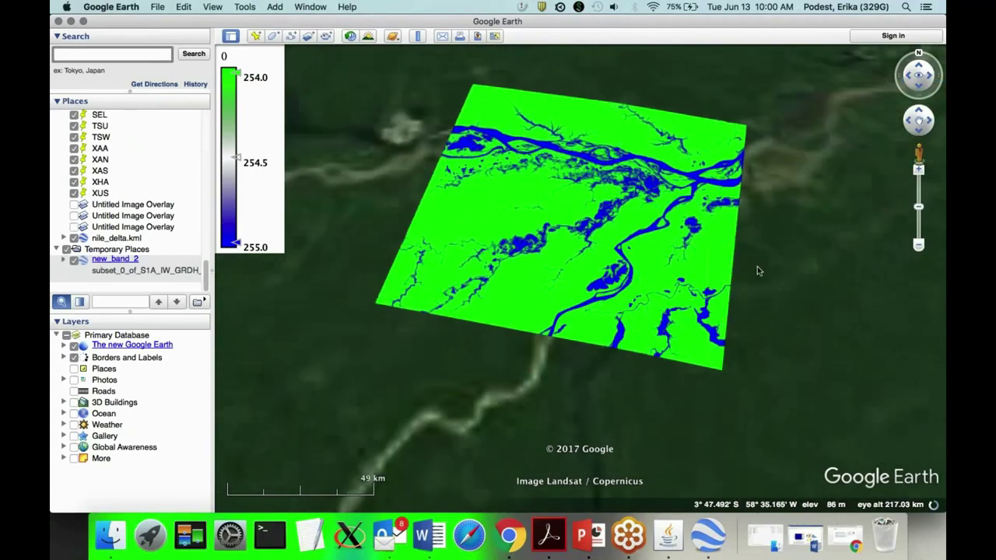
left_click_drag(669, 355, 705, 348)
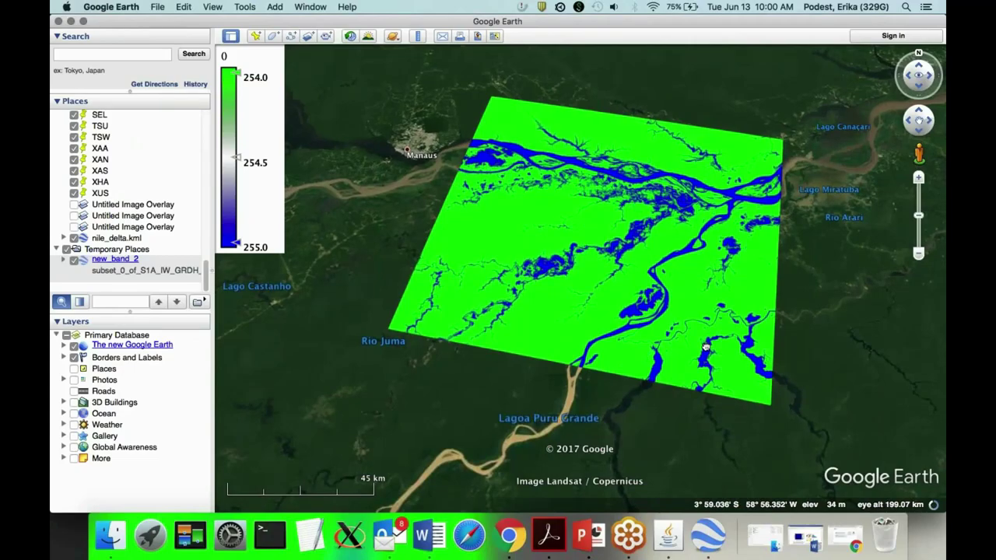